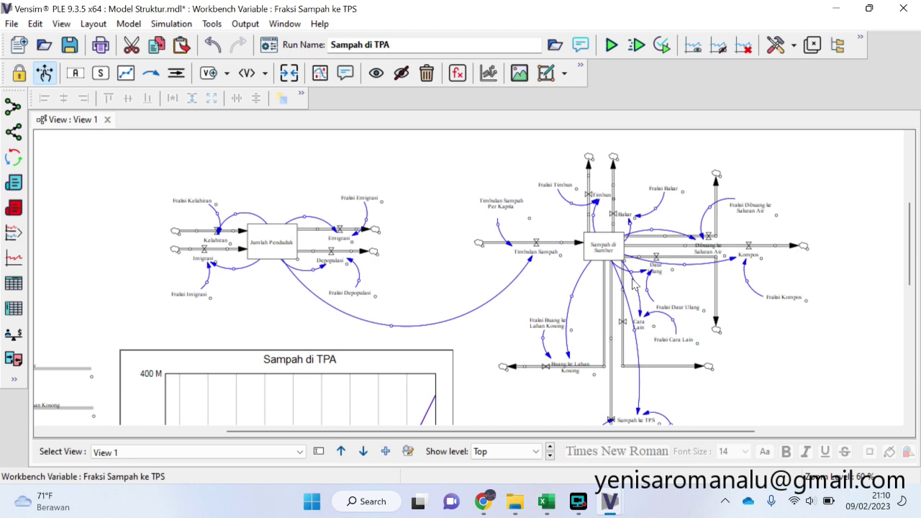
# Review the waste treatment fractions table in Excel's Book1 against the waste flows in the Vensim model
pyautogui.click(547, 501)
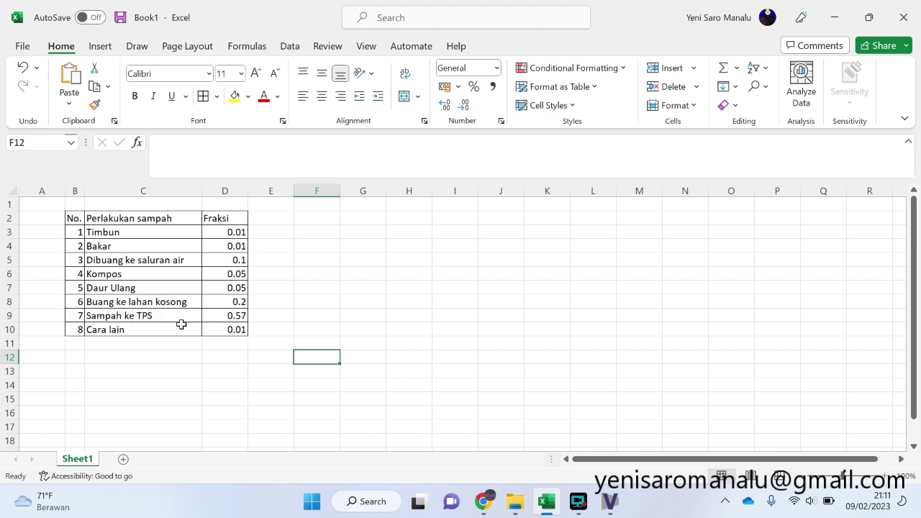
pyautogui.click(611, 502)
pyautogui.click(686, 446)
pyautogui.scroll(-5, 669, 330)
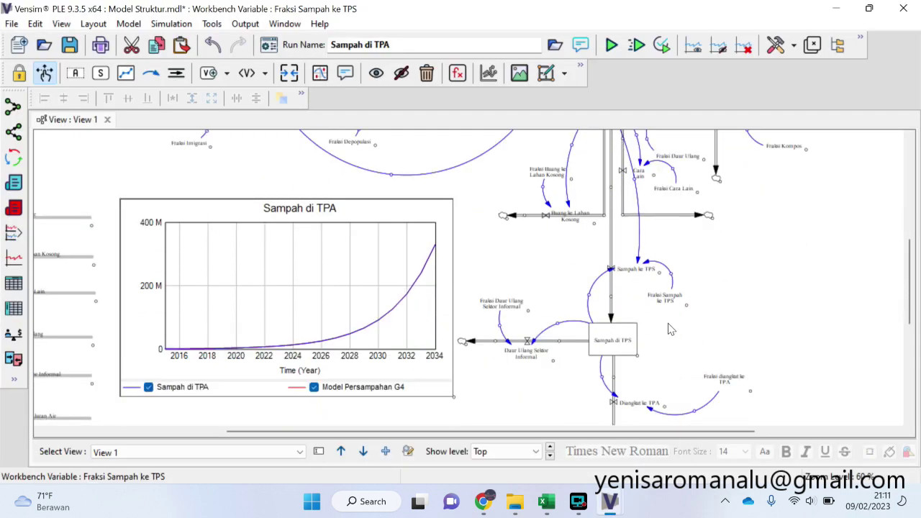
pyautogui.scroll(3, 669, 329)
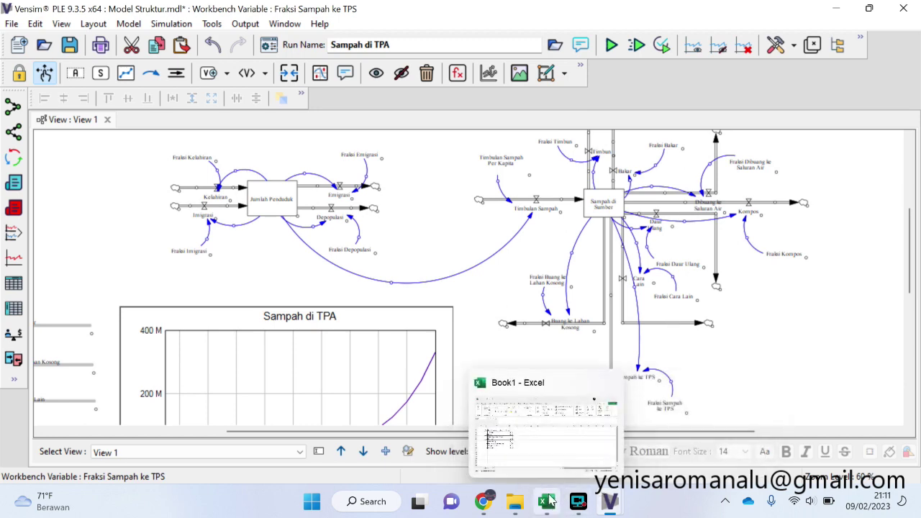
pyautogui.click(525, 435)
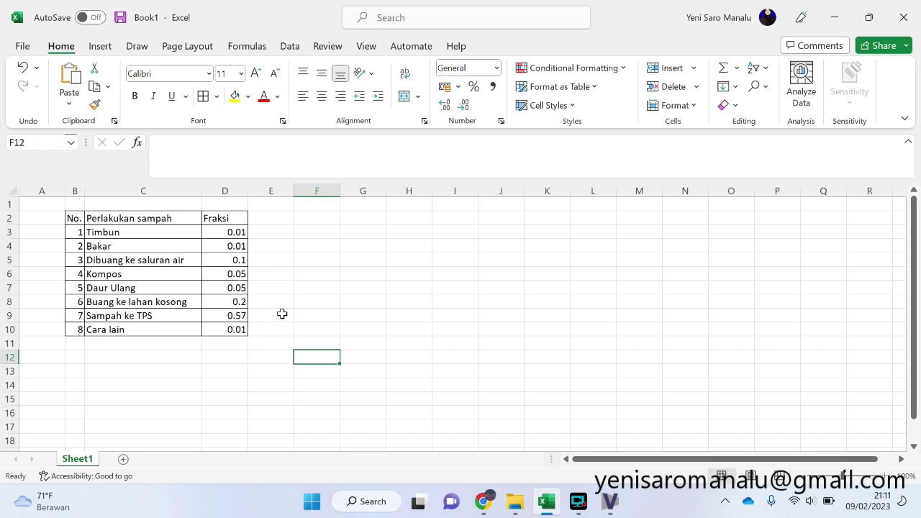
pyautogui.click(610, 501)
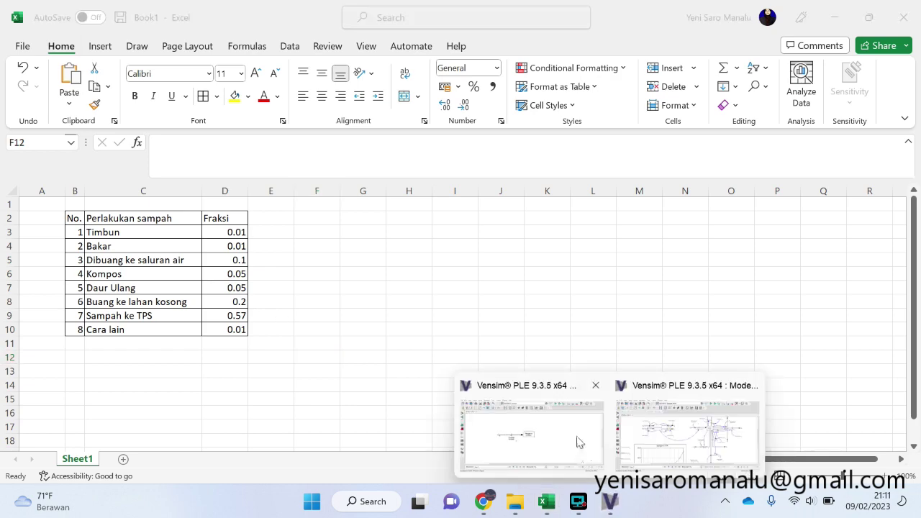
pyautogui.click(666, 434)
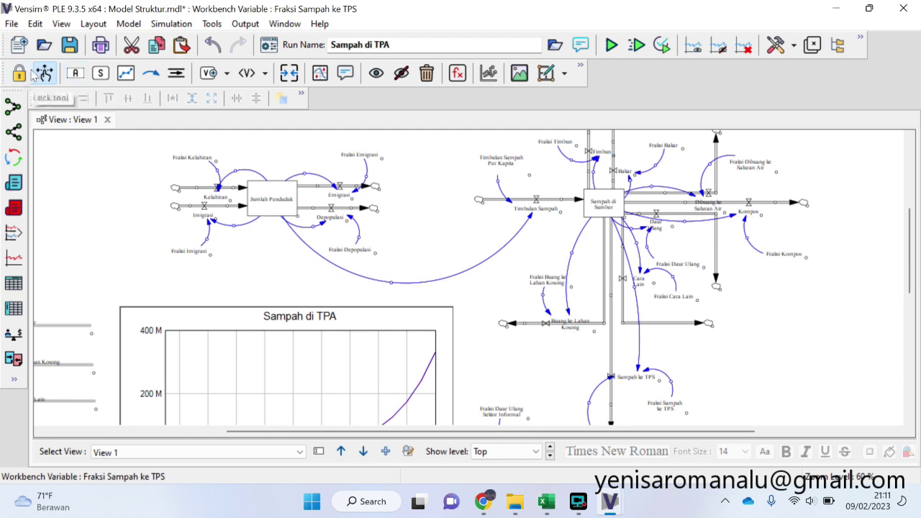
# Start a new model, saving the changes to Model Struktur.mdl
pyautogui.click(10, 26)
pyautogui.moveTo(35, 26)
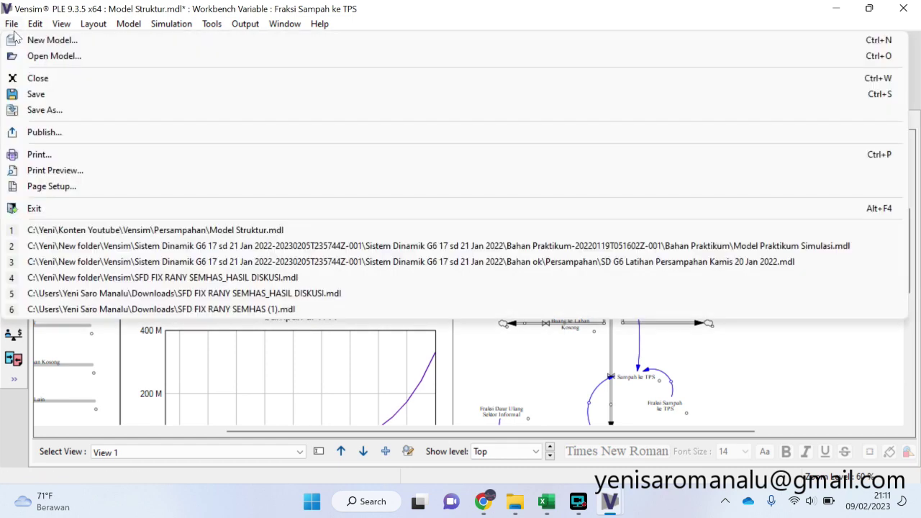
pyautogui.click(30, 38)
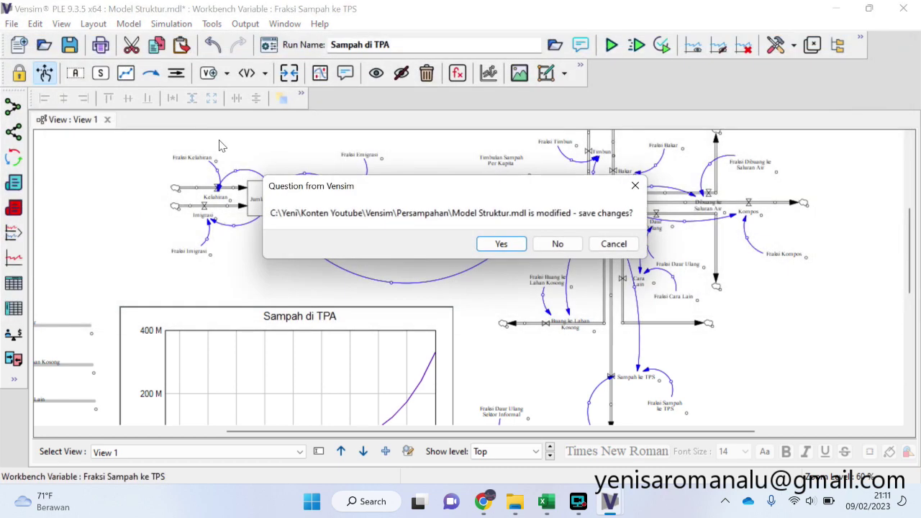
pyautogui.click(503, 244)
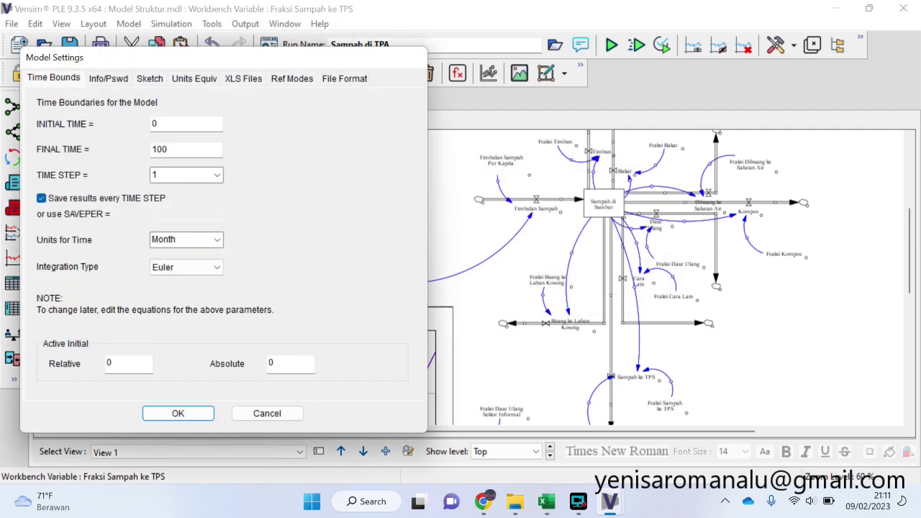
# Set the new model's time bounds to initial time 2015 and final time 2034, with Year as the time unit
pyautogui.click(179, 124)
pyautogui.press('BackSpace')
pyautogui.write('2015')
pyautogui.click(186, 149)
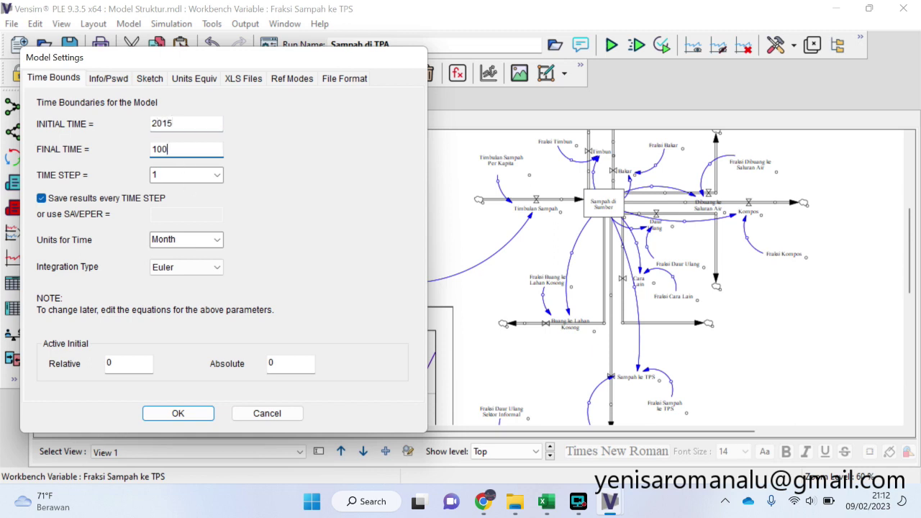
pyautogui.press('BackSpace')
pyautogui.press('BackSpace')
pyautogui.press('BackSpace')
pyautogui.write('2034')
pyautogui.click(216, 240)
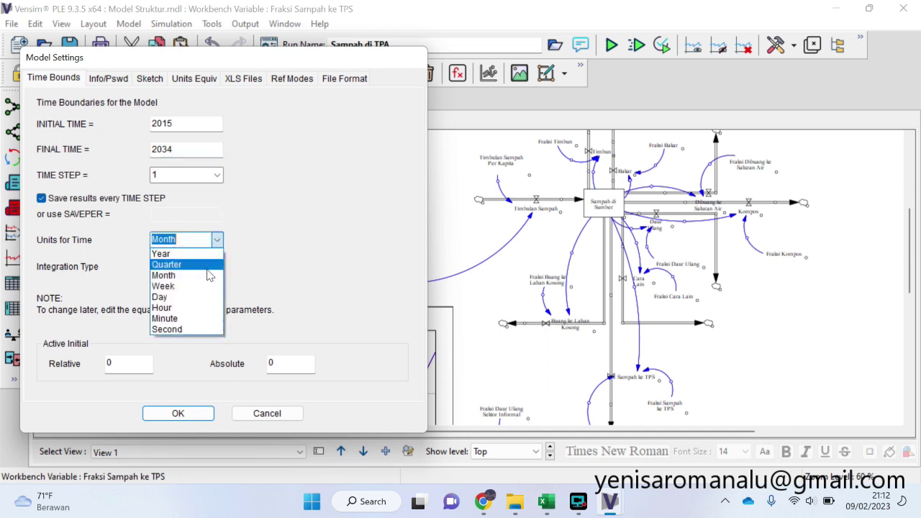
pyautogui.click(161, 253)
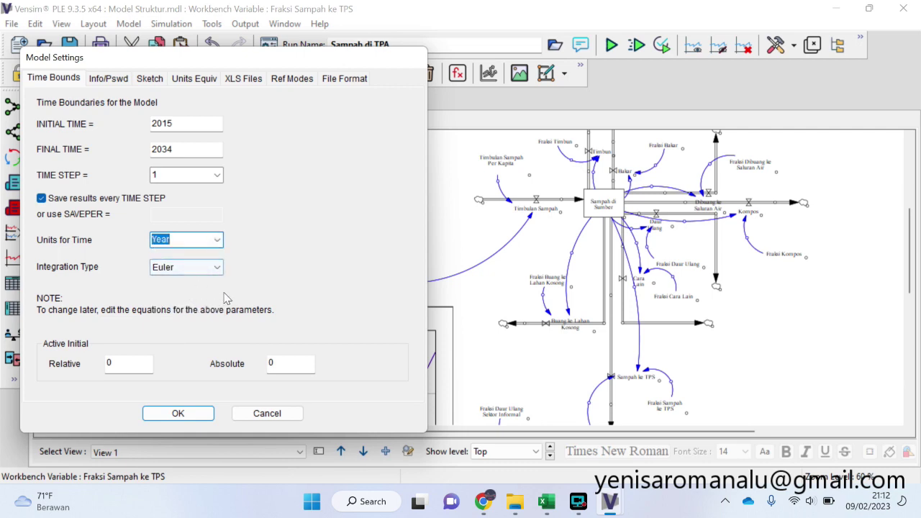
pyautogui.click(199, 413)
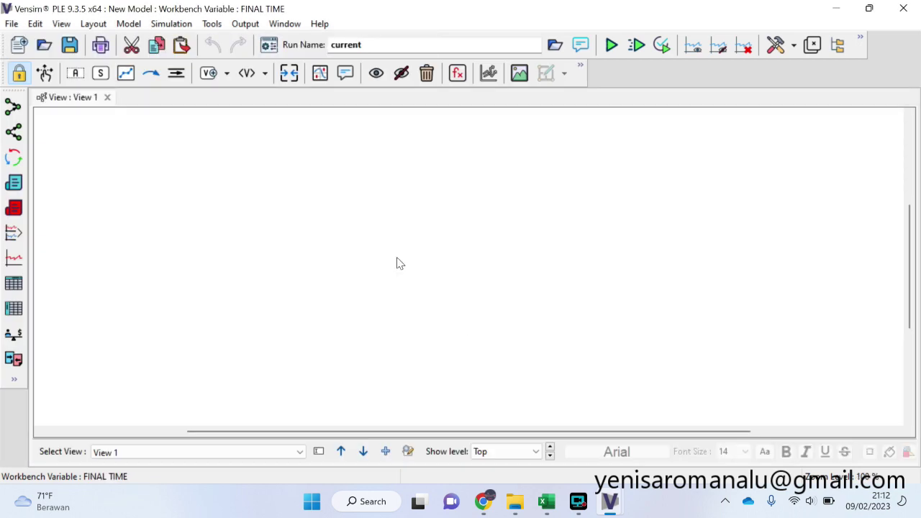
# Add a stock named "Sampah di Sumber" near the middle of the empty sketch
pyautogui.click(100, 74)
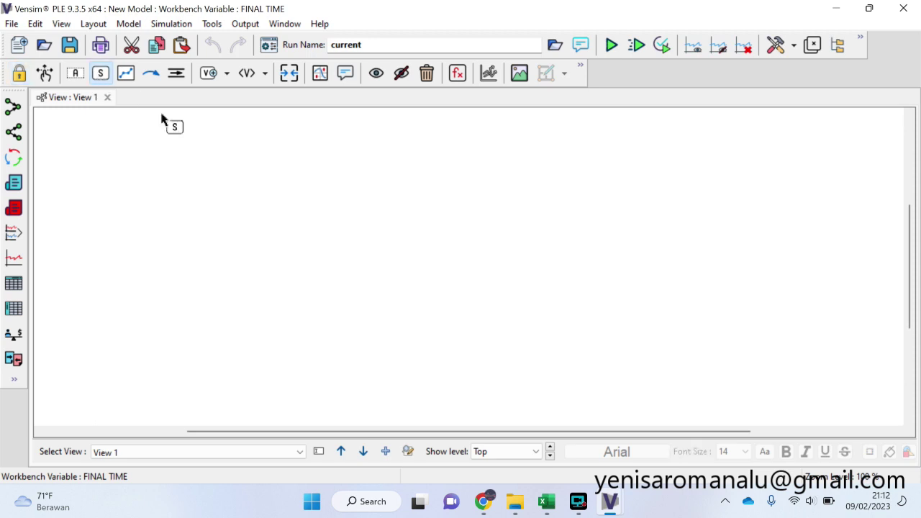
pyautogui.click(434, 221)
pyautogui.write('Sa')
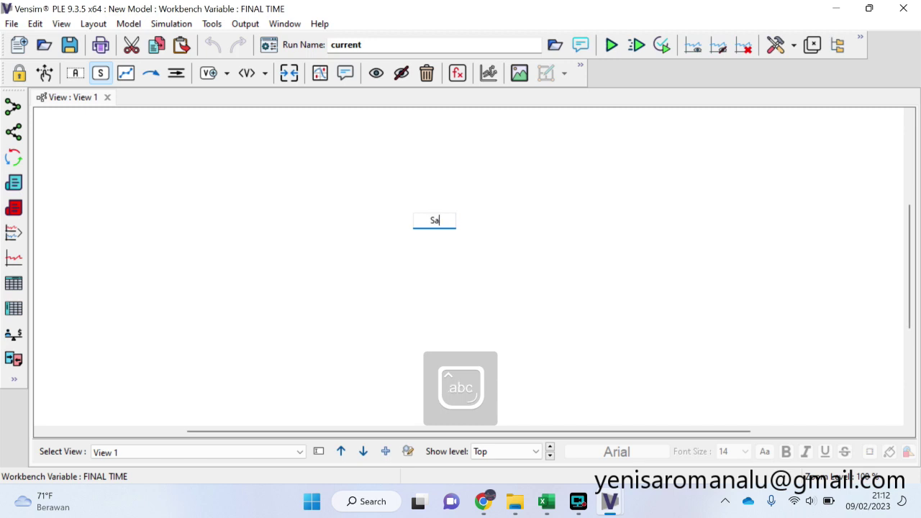
pyautogui.write('mpah di Sumber')
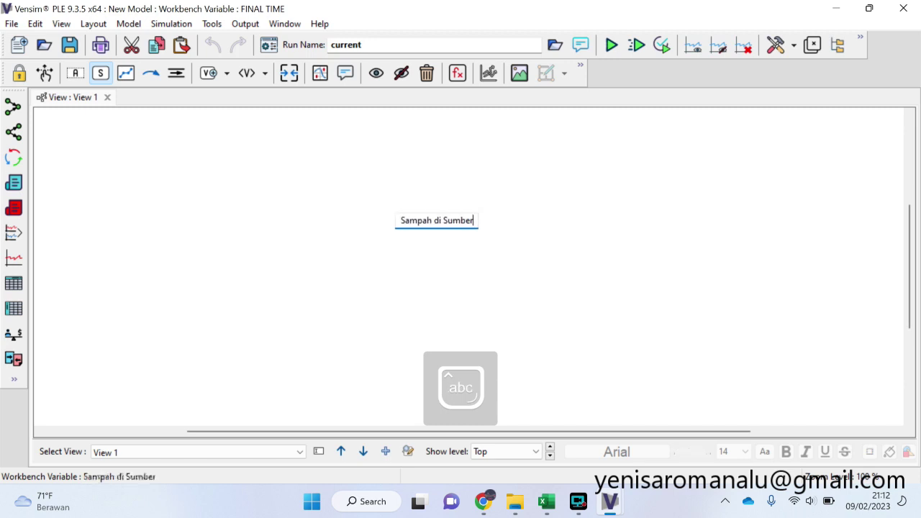
pyautogui.press('Return')
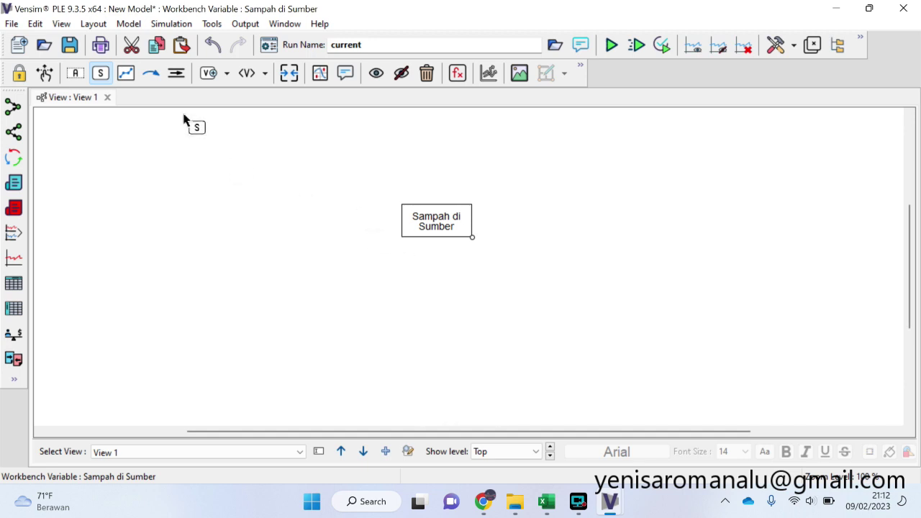
# Draw an inflow named "Timbulan Sampah" from a cloud on the left into the Sampah di Sumber stock
pyautogui.click(176, 73)
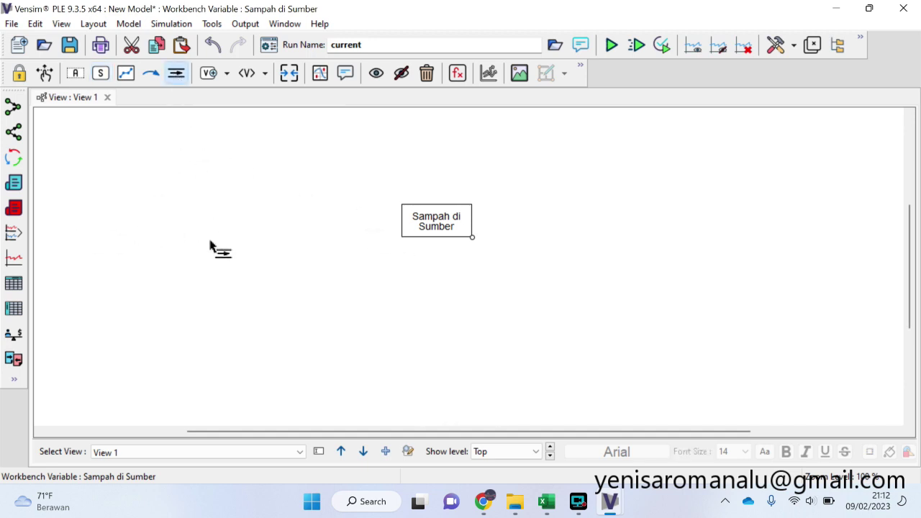
pyautogui.click(210, 220)
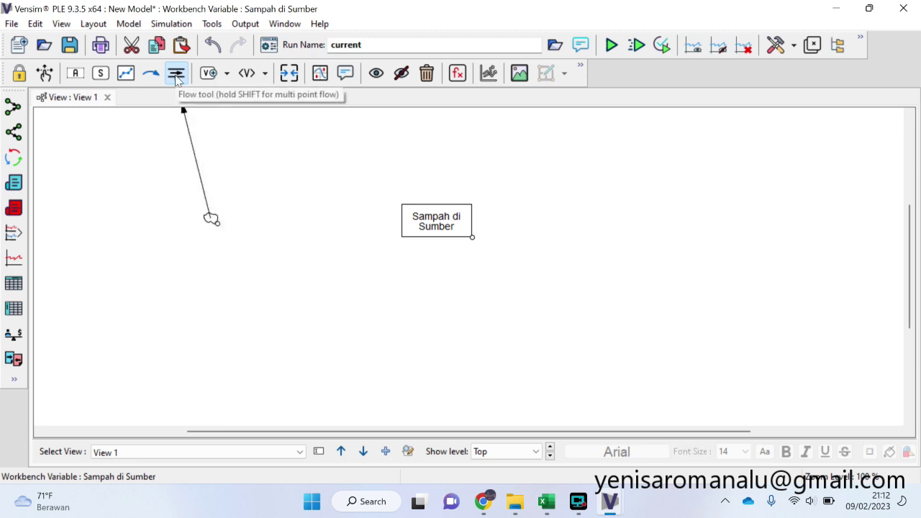
pyautogui.click(422, 226)
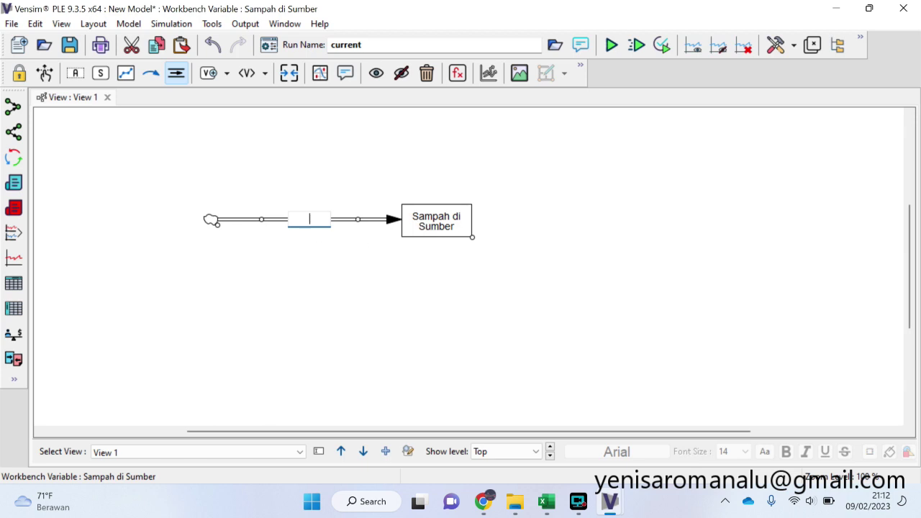
pyautogui.write('Timbu')
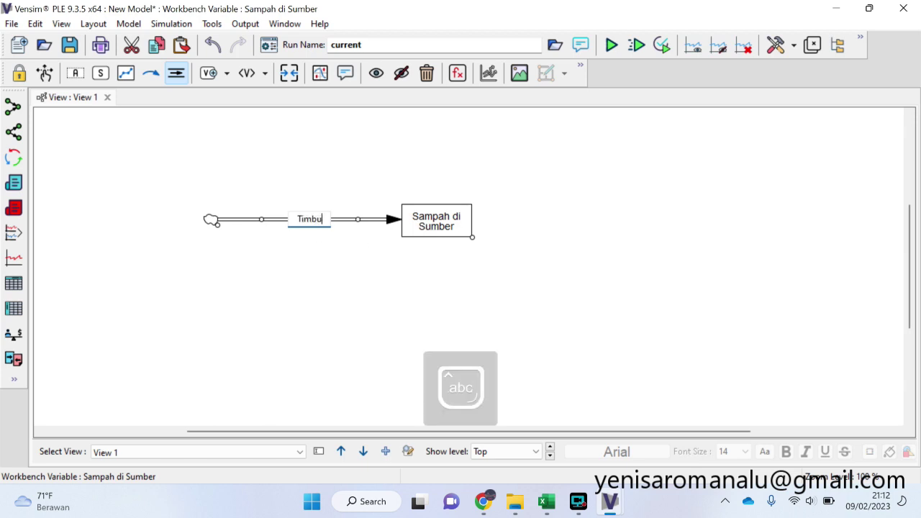
pyautogui.write('lan Sampah')
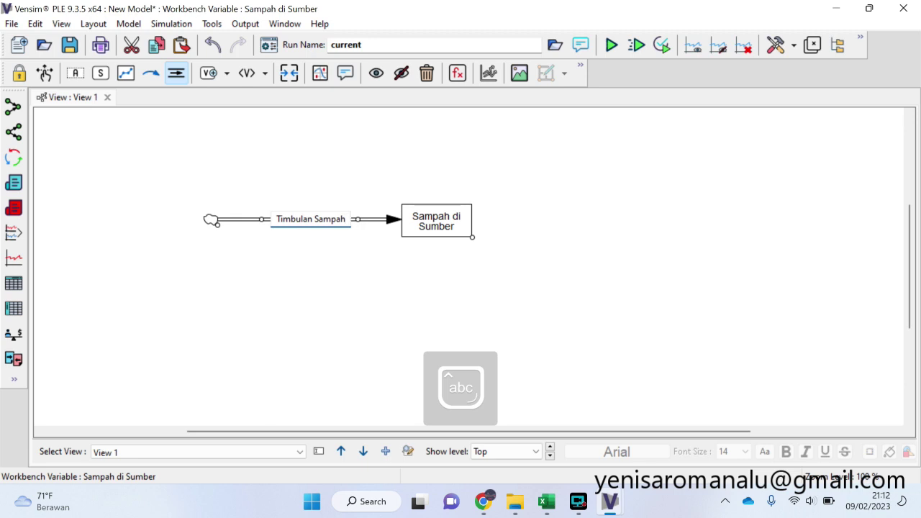
pyautogui.press('Return')
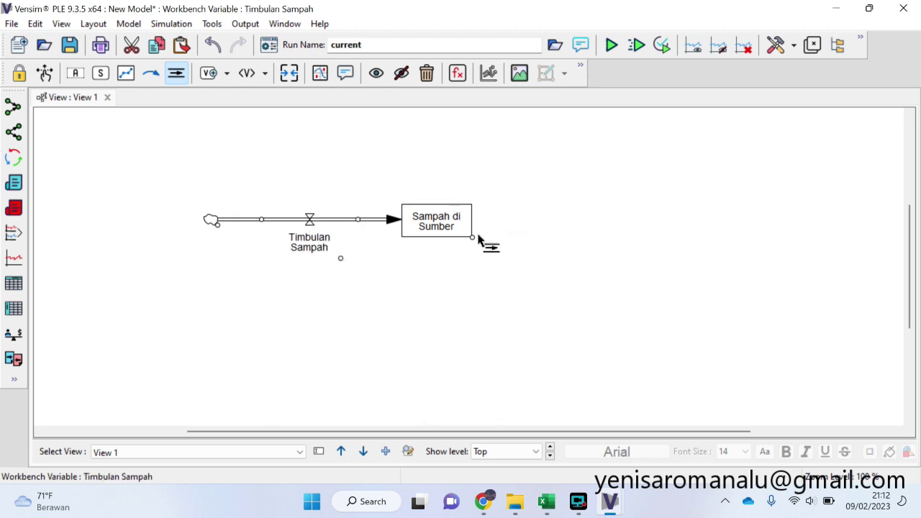
# Switch to Excel's Book1 and restore its window to a smaller size beside the Vensim sketch
pyautogui.click(547, 501)
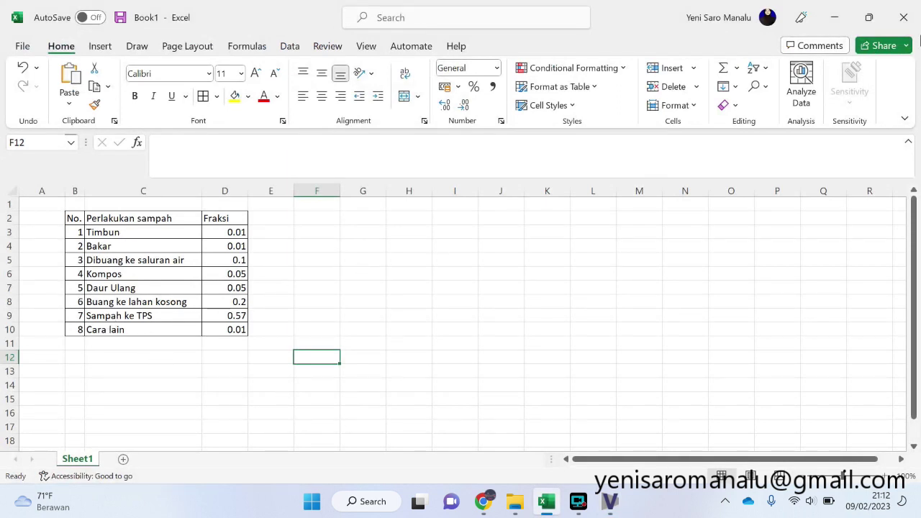
pyautogui.click(868, 17)
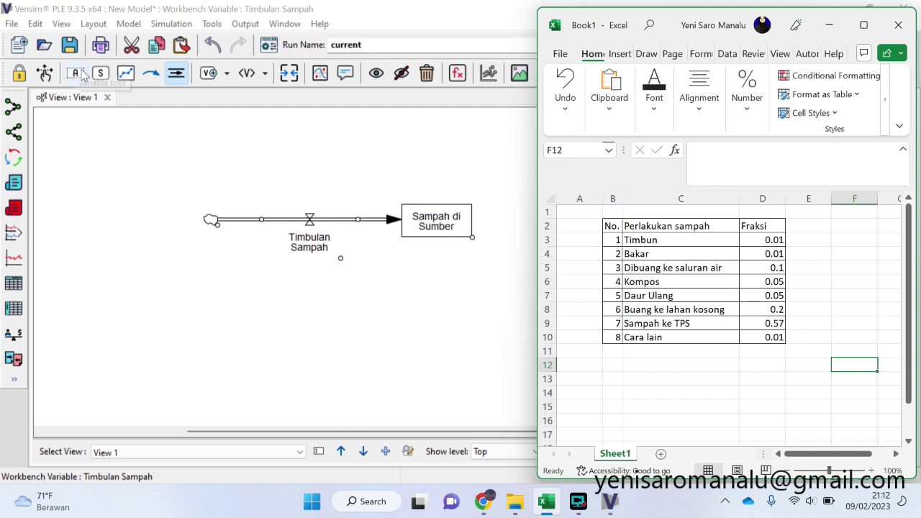
# Try to draw an outflow from the Sampah di Sumber stock to a cloud above it in Vensim
pyautogui.click(429, 225)
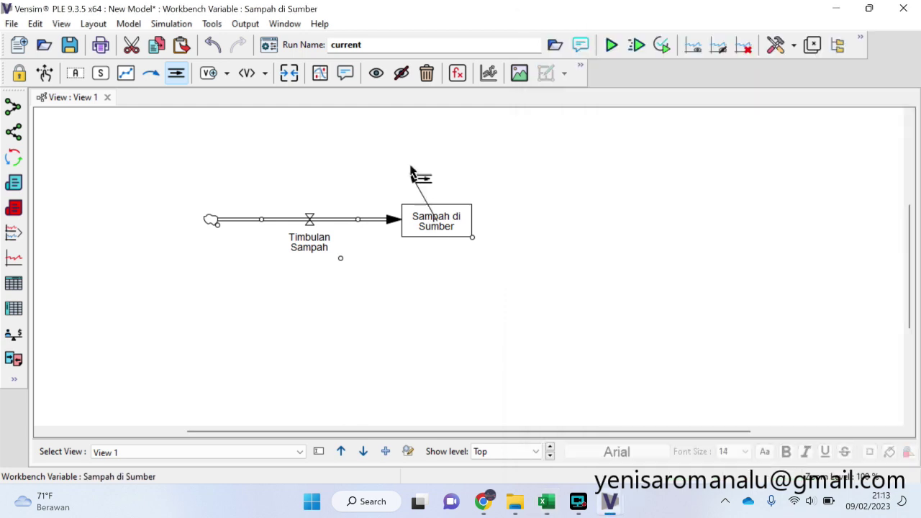
pyautogui.click(433, 122)
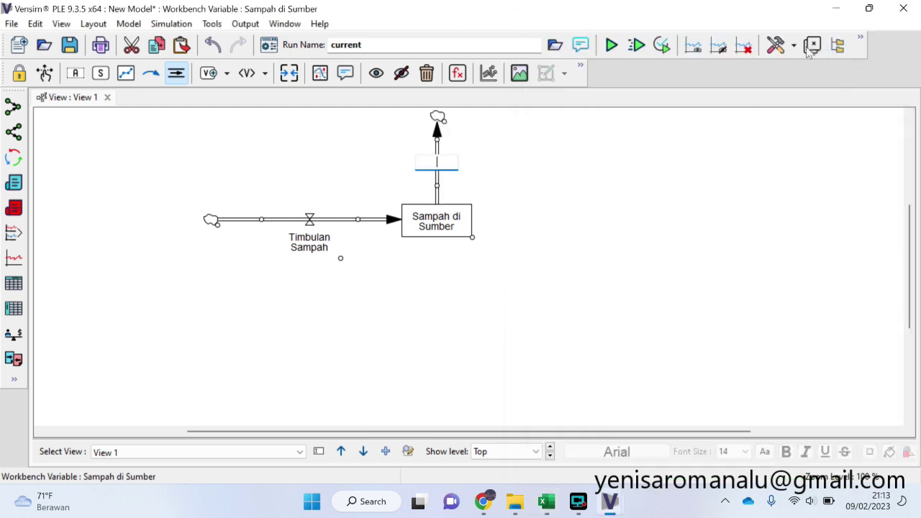
# Restore the Vensim window to a smaller size, place it beside the Excel table and extend it down to the taskbar
pyautogui.click(869, 8)
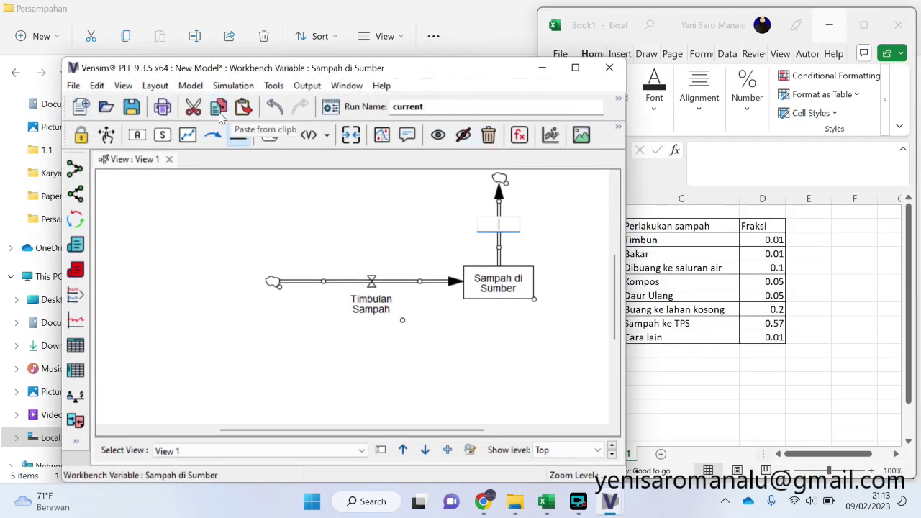
pyautogui.click(105, 135)
pyautogui.moveTo(465, 75); pyautogui.dragTo(399, 24)
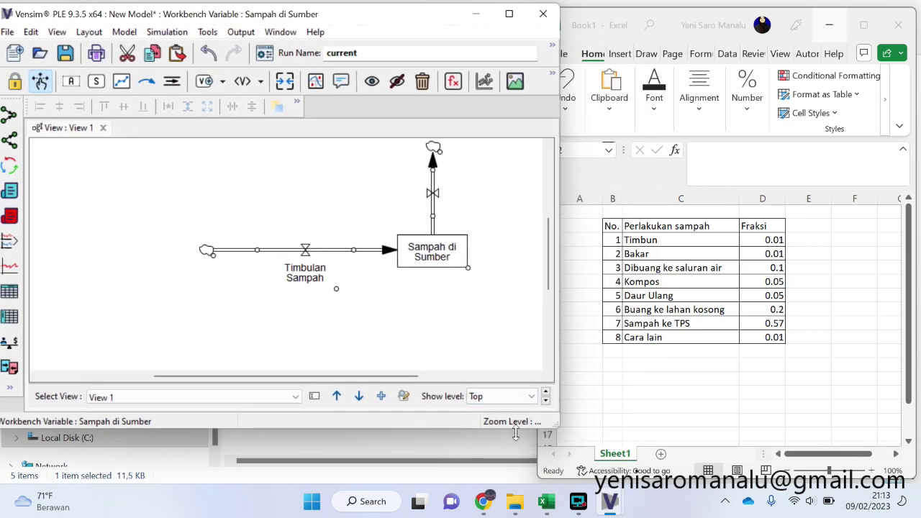
pyautogui.moveTo(518, 434); pyautogui.dragTo(518, 483)
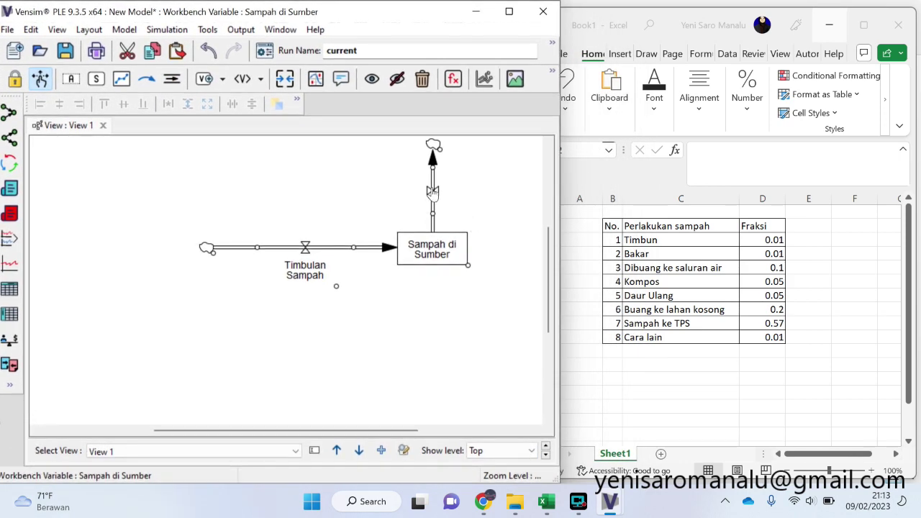
# Delete the unnamed outflow and its cloud above the Sampah di Sumber stock
pyautogui.click(423, 78)
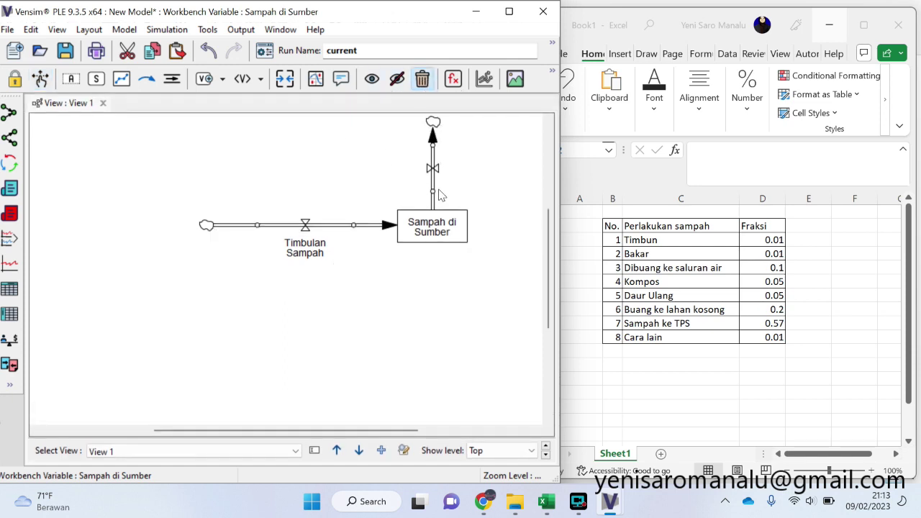
pyautogui.click(434, 174)
pyautogui.click(433, 122)
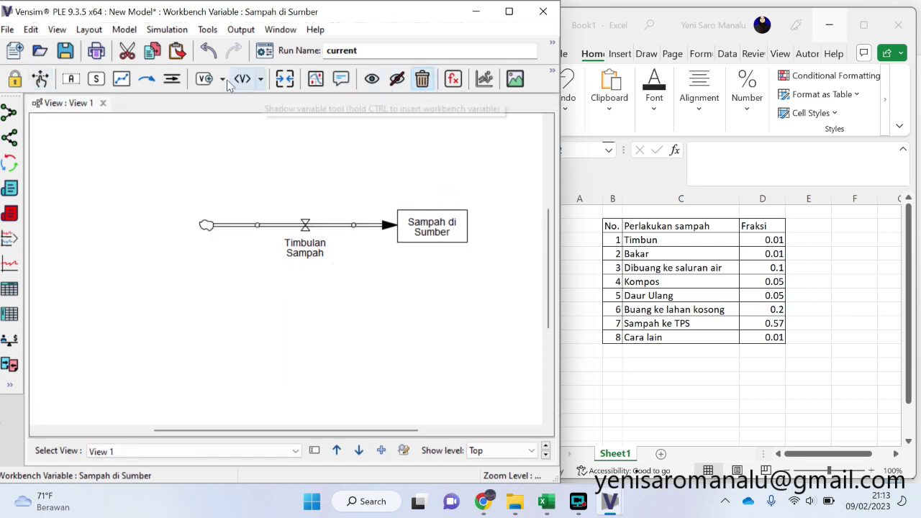
# Draw an outflow named "Timbun" from the Sampah di Sumber stock to a cloud directly above it
pyautogui.click(171, 79)
pyautogui.click(427, 230)
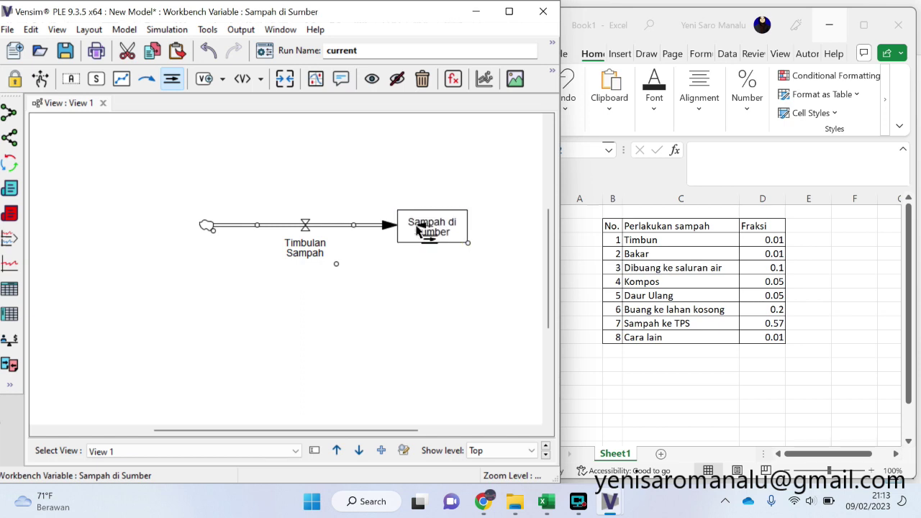
pyautogui.click(434, 133)
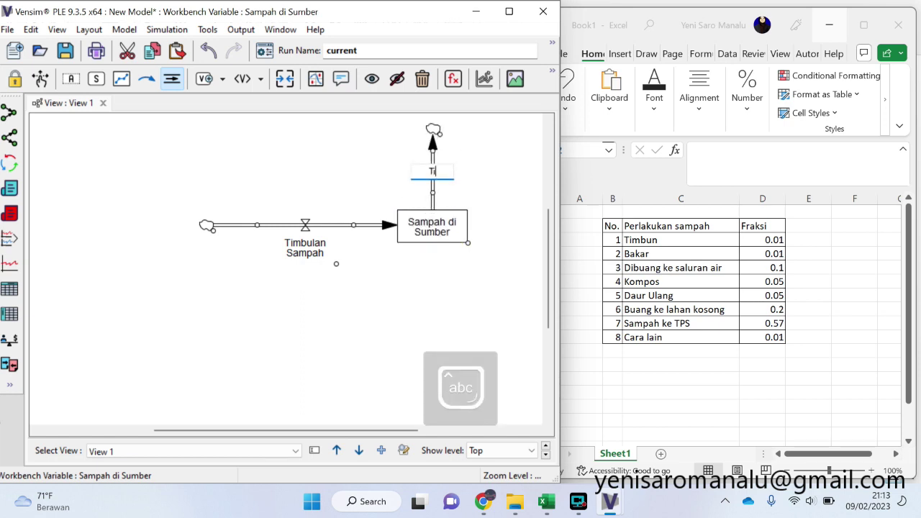
pyautogui.press('Return')
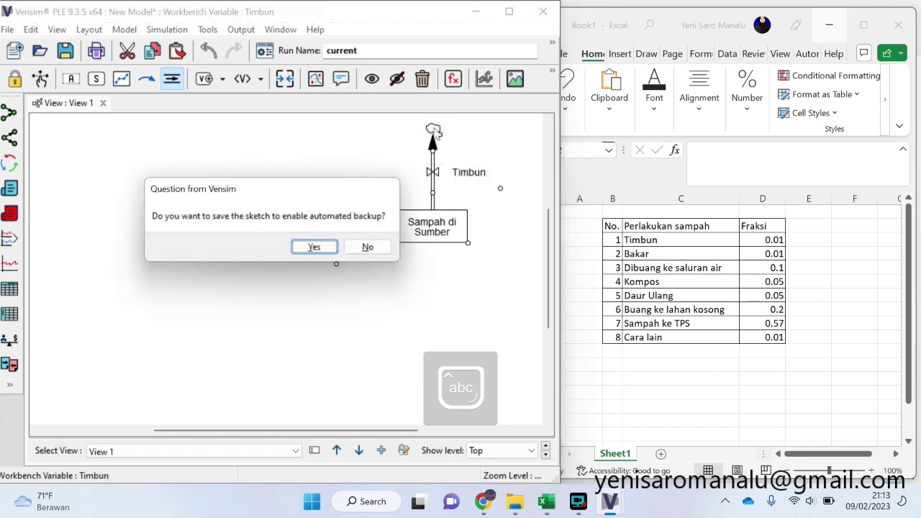
# Save the sketch as a text format model named "Model Persampahan"
pyautogui.click(311, 247)
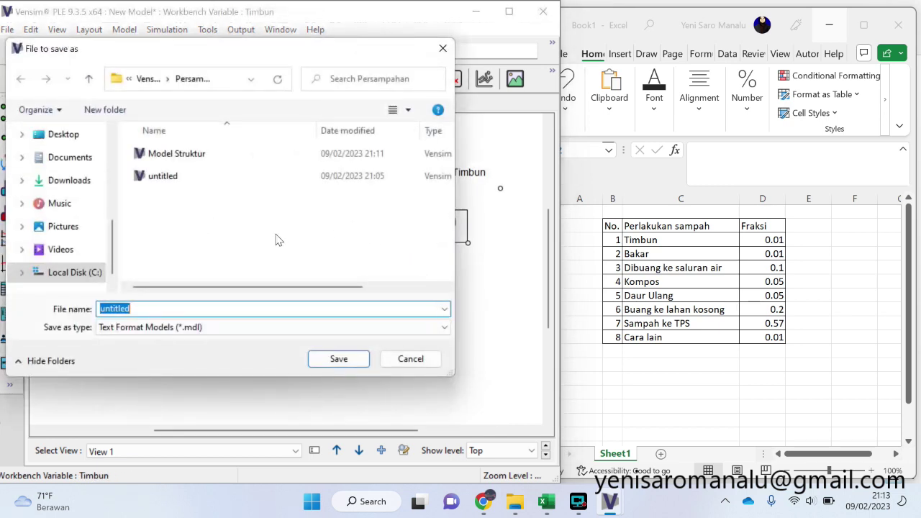
pyautogui.click(131, 308)
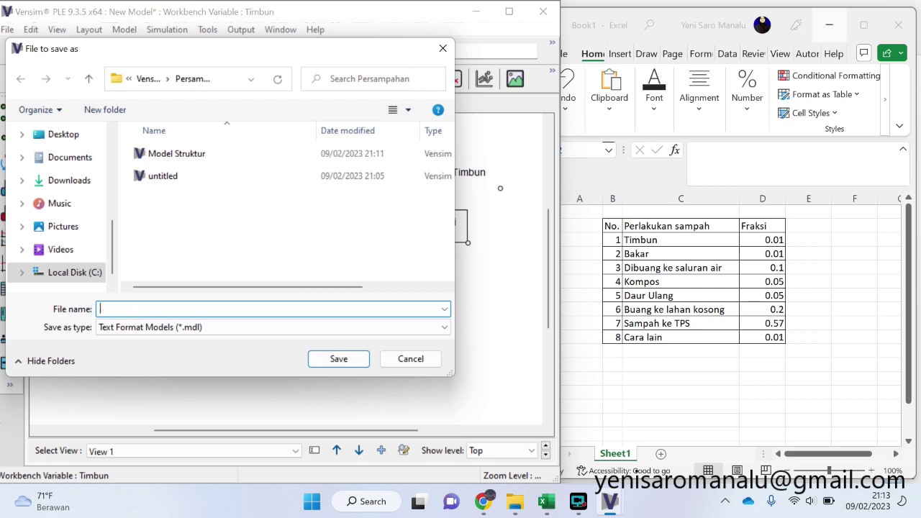
pyautogui.write('Model Persampahan')
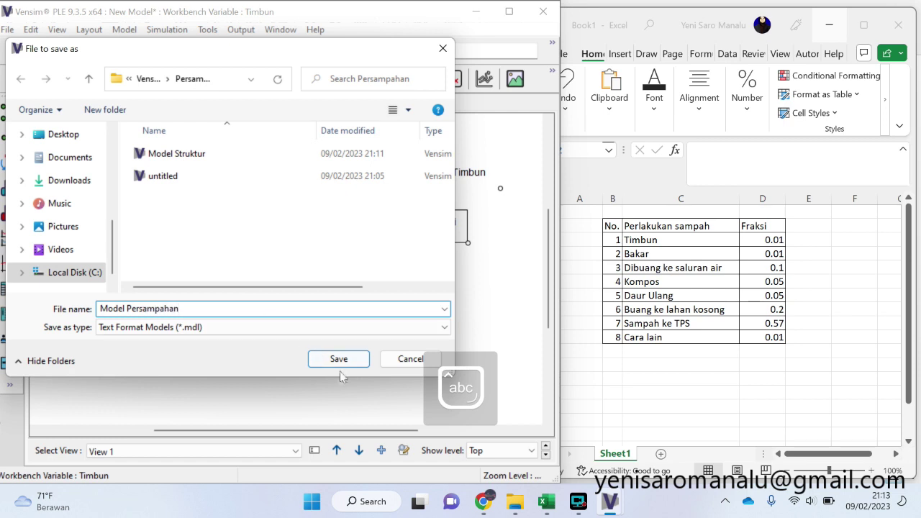
pyautogui.click(341, 362)
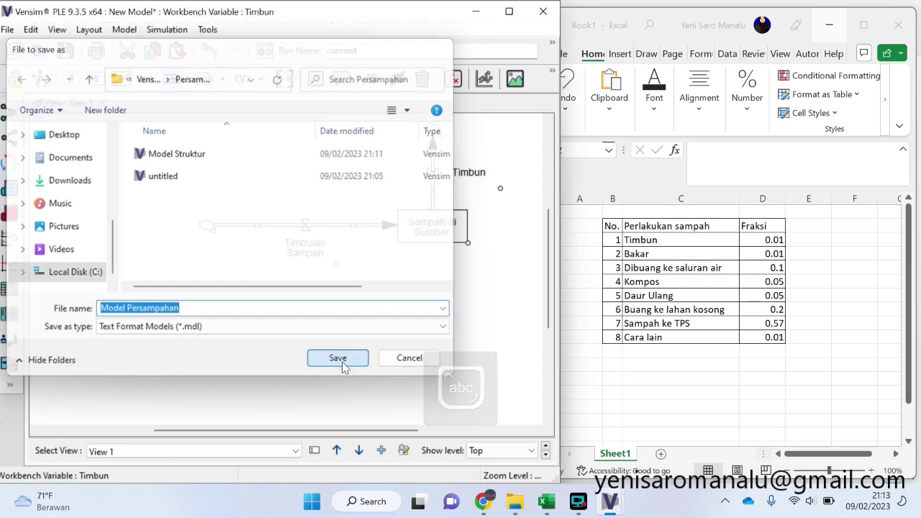
# Draw an outflow named "Bakar" from the Sampah di Sumber stock to a cloud above it, and shift it right of the Timbun outflow
pyautogui.click(460, 229)
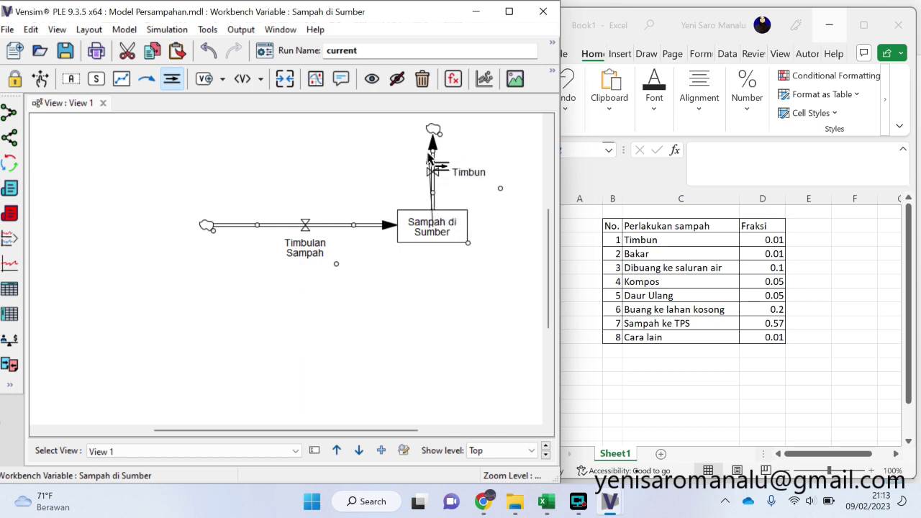
pyautogui.click(407, 137)
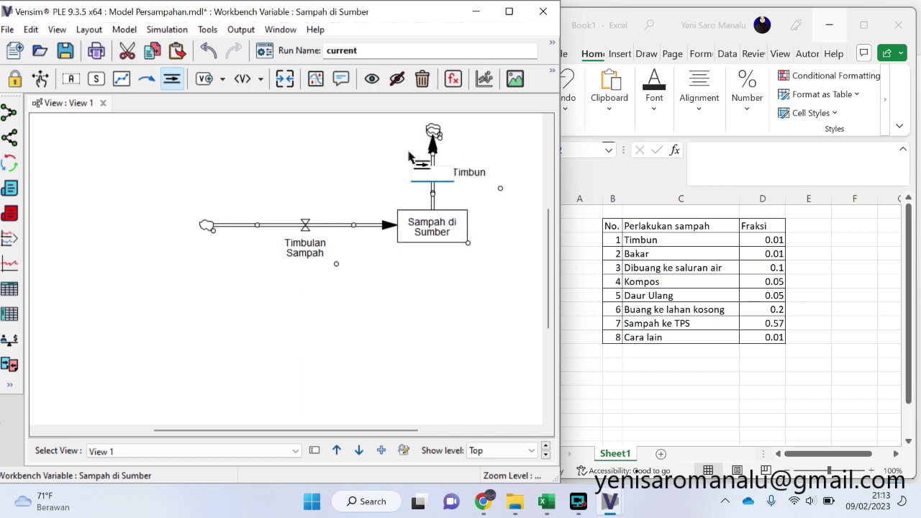
pyautogui.press('capslock')
pyautogui.write('Bakar')
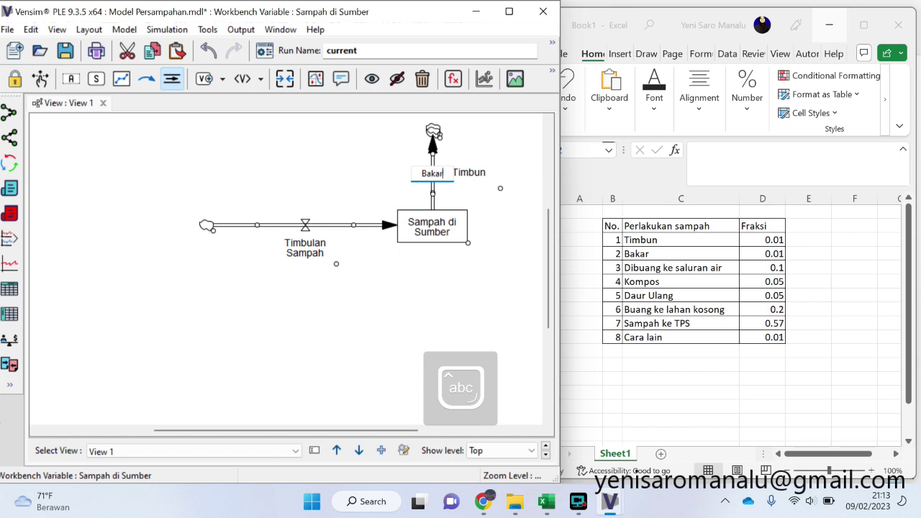
pyautogui.press('Return')
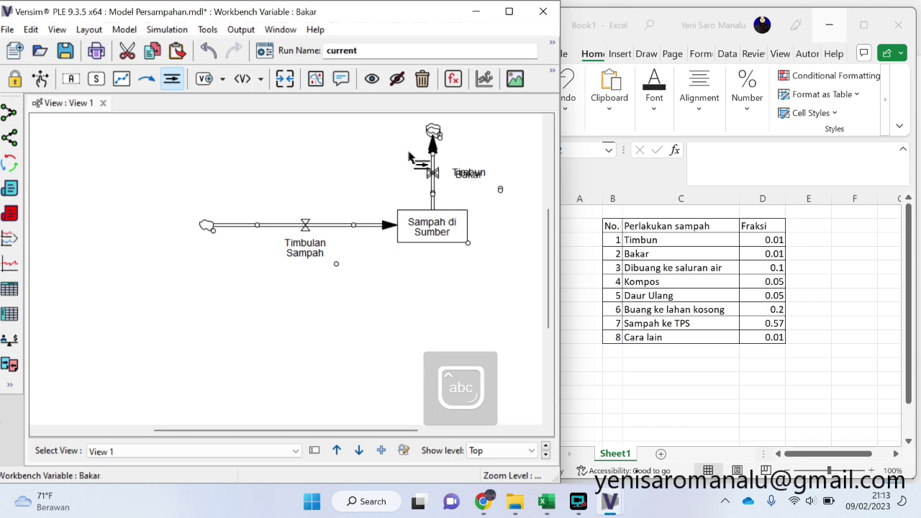
pyautogui.click(40, 79)
pyautogui.moveTo(437, 195); pyautogui.dragTo(456, 204)
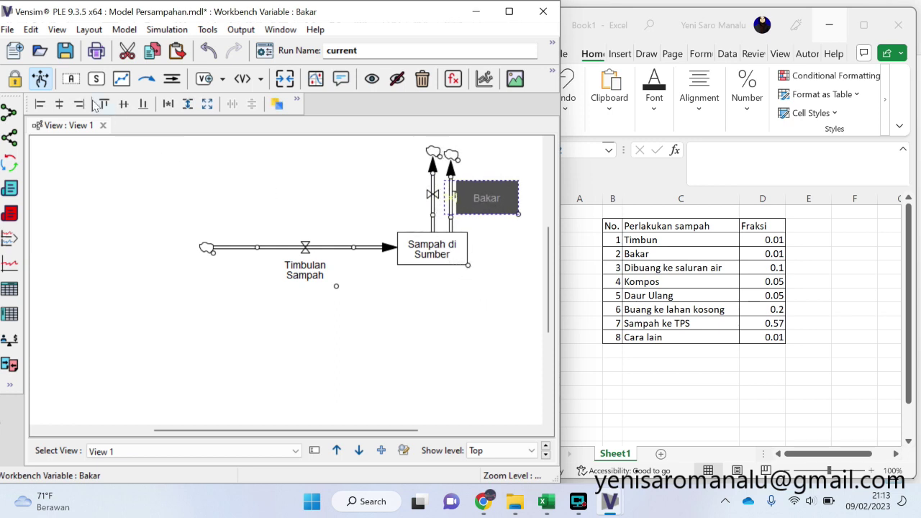
# Draw an outflow named "Dibuang ke saluran air" from the Sampah di Sumber stock to a cloud on its right
pyautogui.click(171, 81)
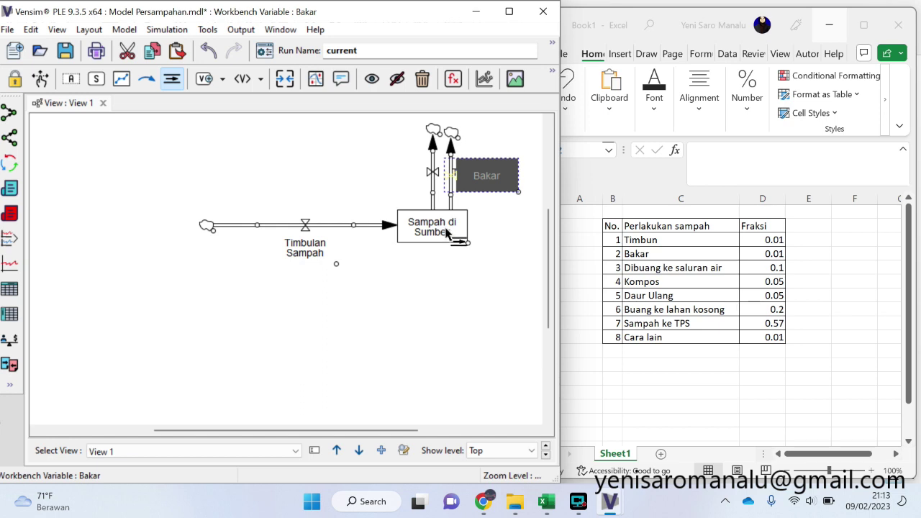
pyautogui.click(446, 233)
pyautogui.click(531, 229)
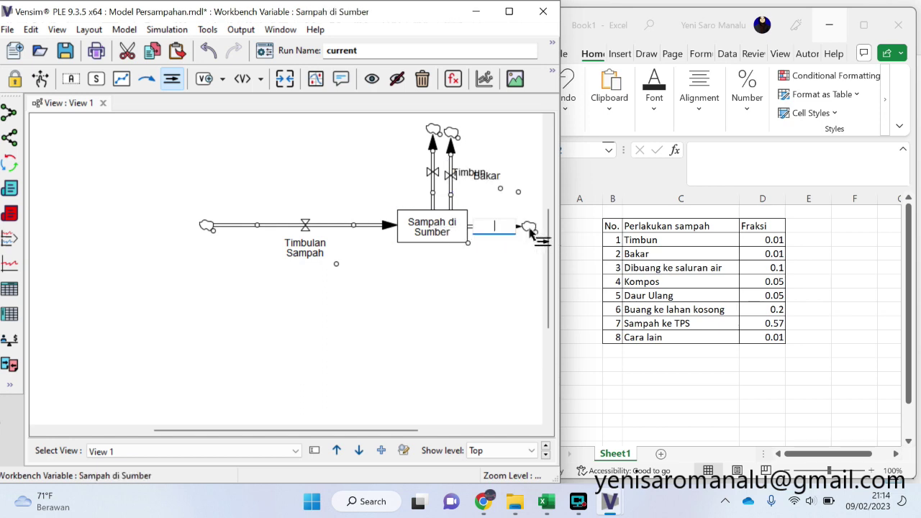
pyautogui.write('Di')
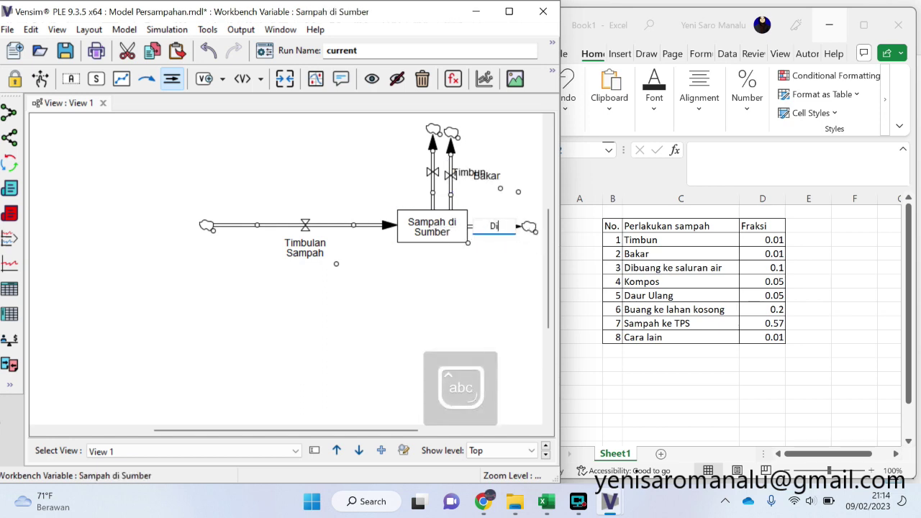
pyautogui.write('buang ke saluran air')
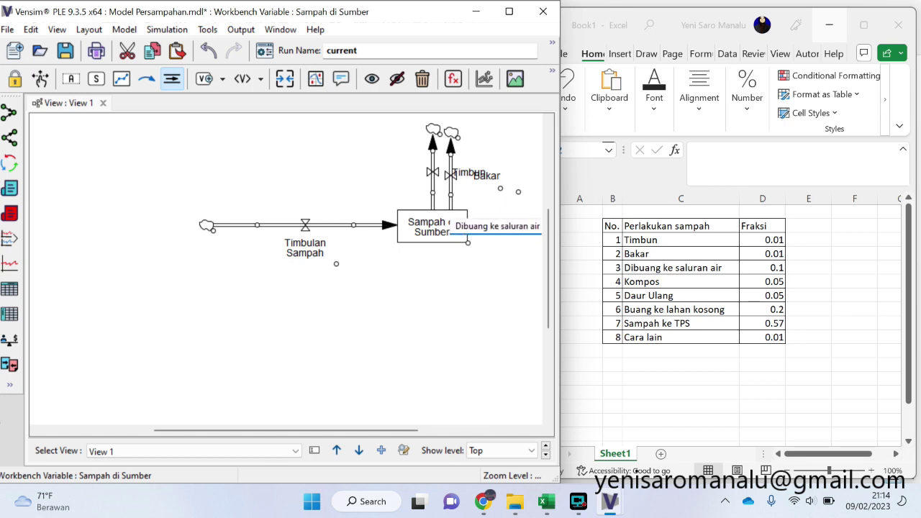
pyautogui.press('Return')
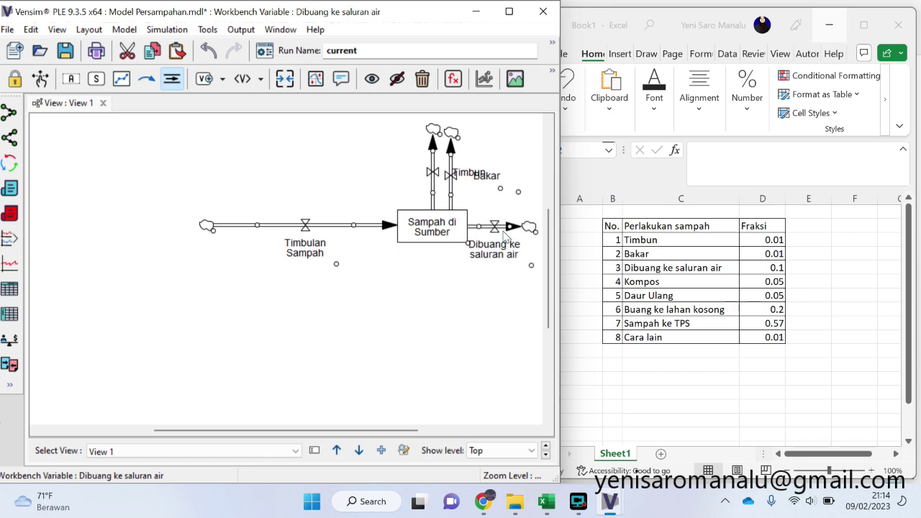
# Draw two outflows named "Kompos" and "Daur Ulang" from the Sampah di Sumber stock to clouds below it
pyautogui.click(435, 236)
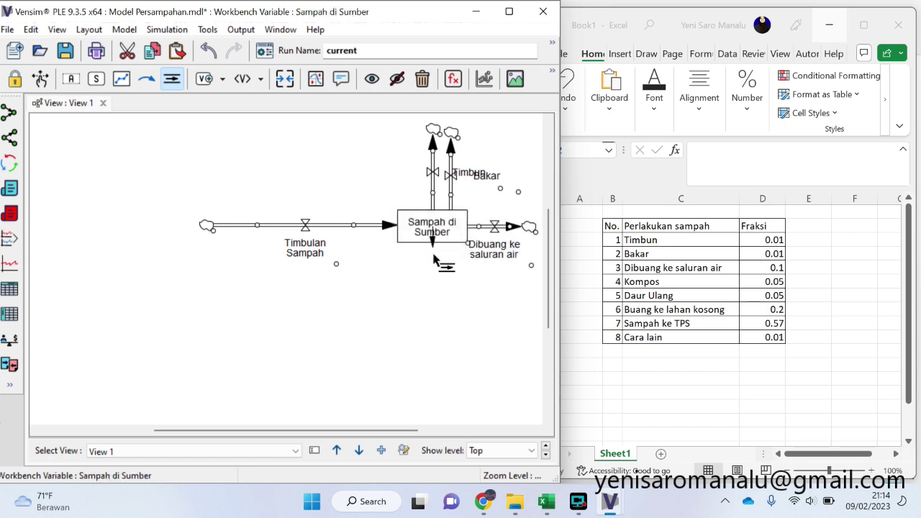
pyautogui.click(436, 322)
pyautogui.write('Kompos')
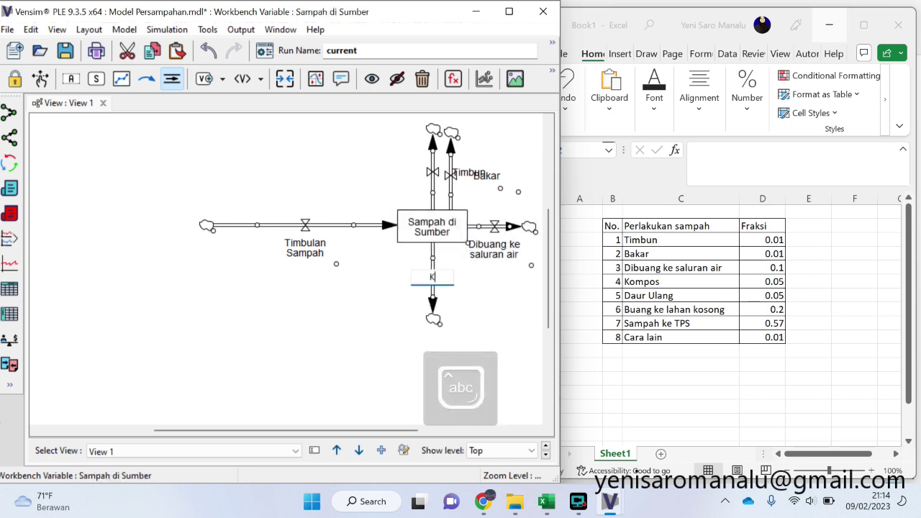
pyautogui.click(451, 233)
pyautogui.click(410, 314)
pyautogui.write('Daur Ulang')
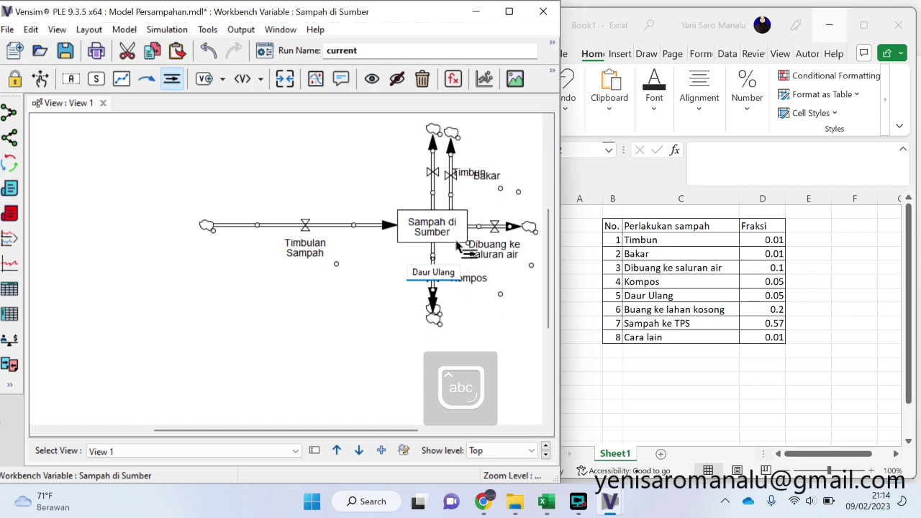
# Draw an outflow named "Buang ke lahan kosong" from the Sampah di Sumber stock to the clouds below it
pyautogui.click(451, 436)
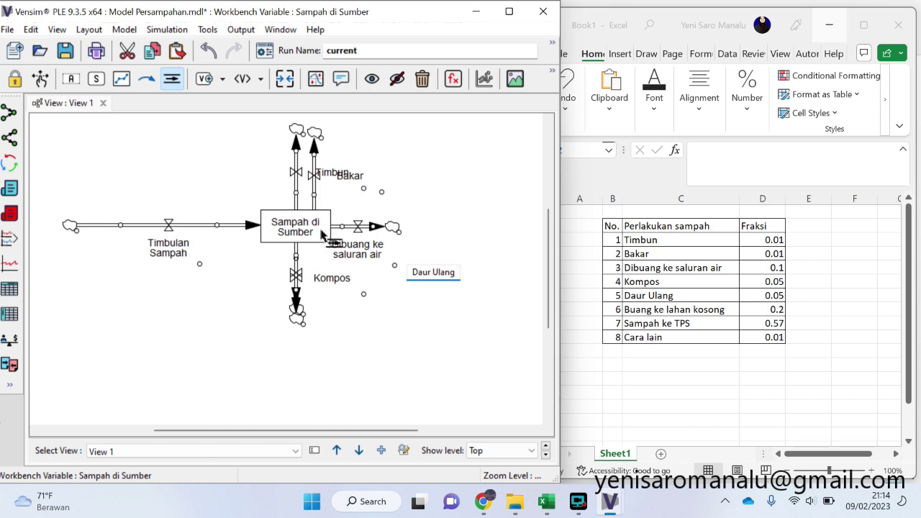
pyautogui.click(297, 228)
pyautogui.click(326, 327)
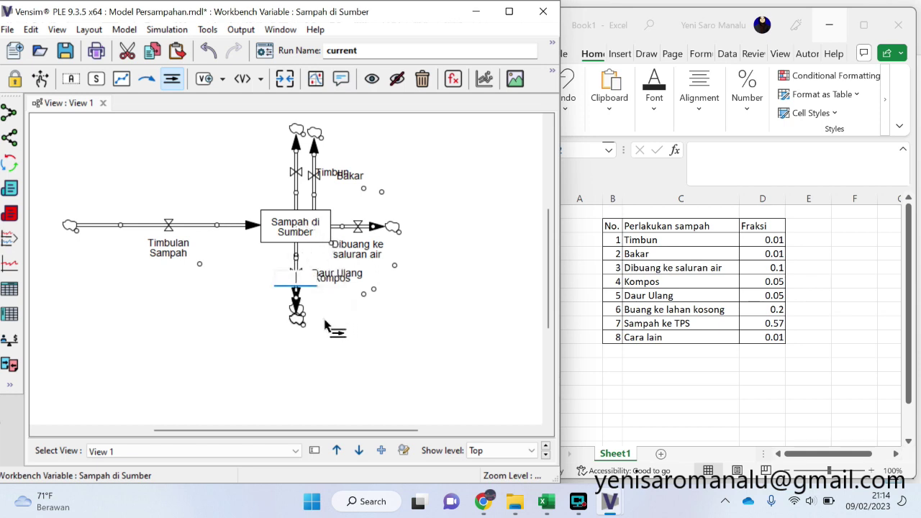
pyautogui.write('Buang ke lahan kosong')
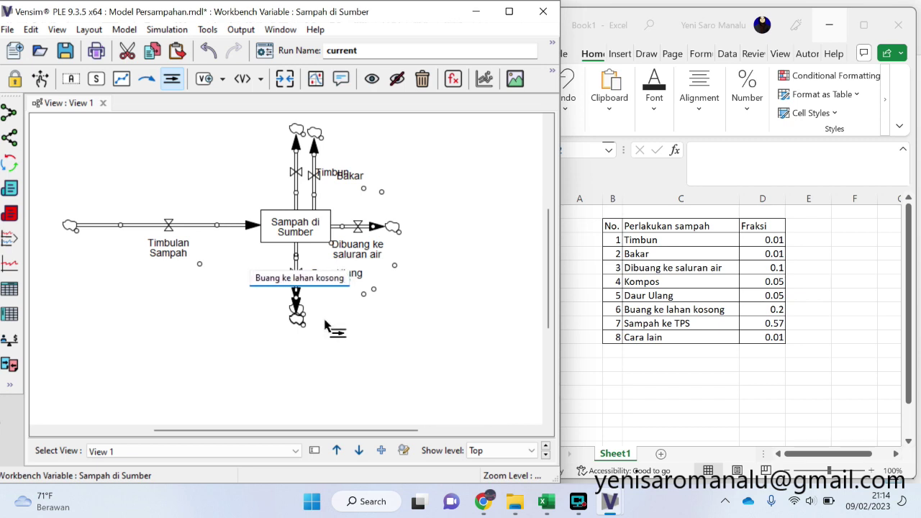
# Try to draw another outflow from the Sampah di Sumber stock to a cloud on its right
pyautogui.click(317, 231)
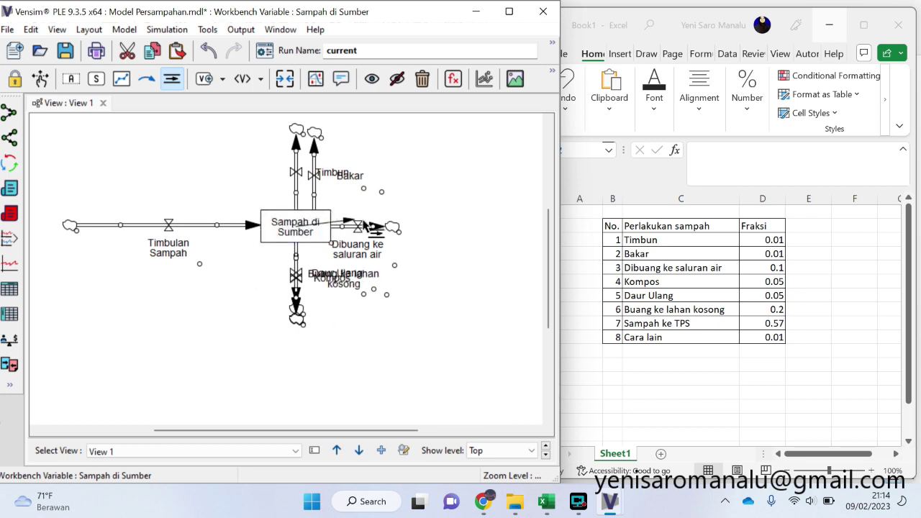
pyautogui.click(407, 223)
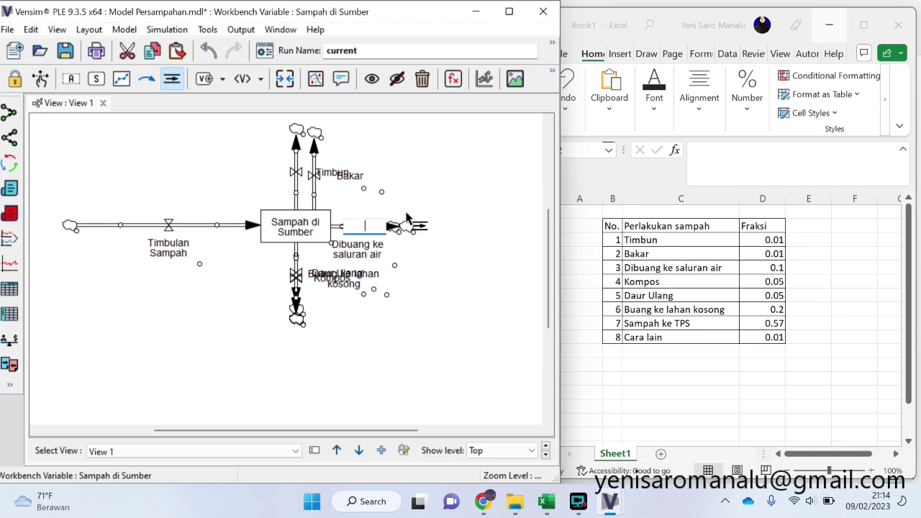
pyautogui.click(471, 256)
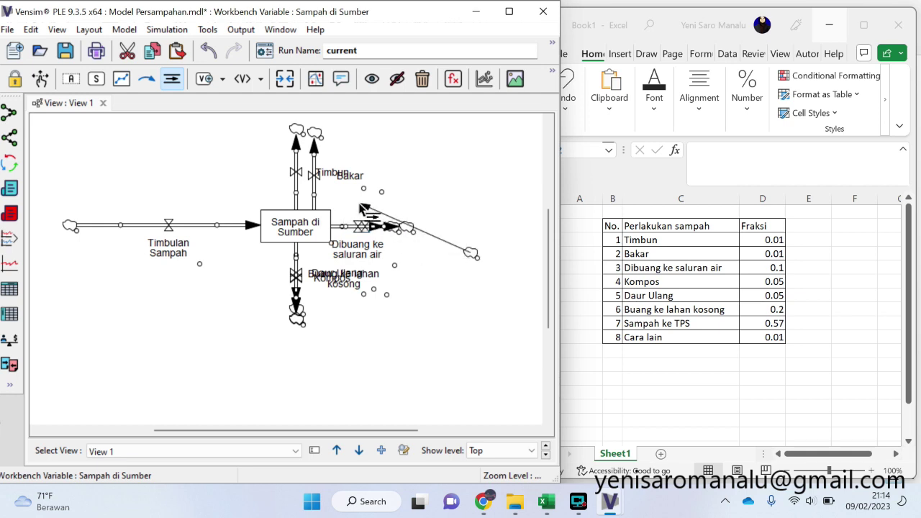
pyautogui.click(40, 78)
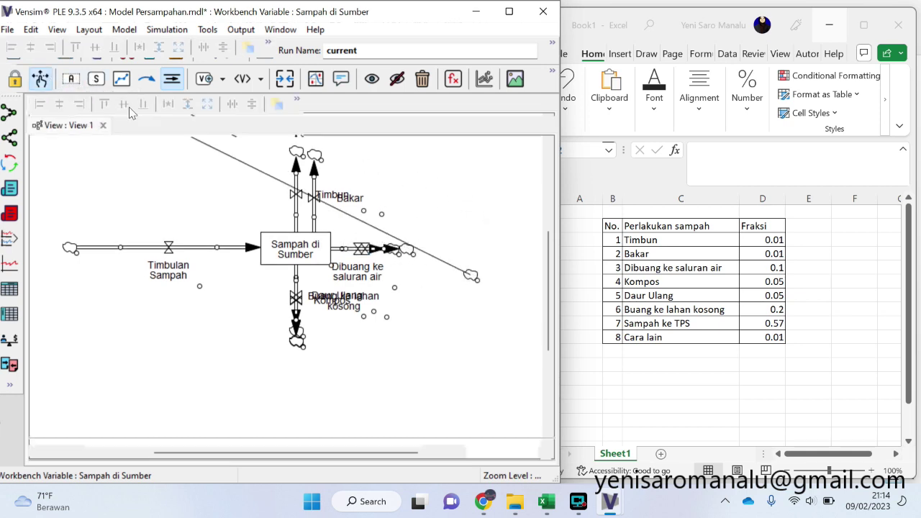
# Maximize the Vensim window and delete the stray unconnected cloud right of the flow diagram
pyautogui.click(509, 12)
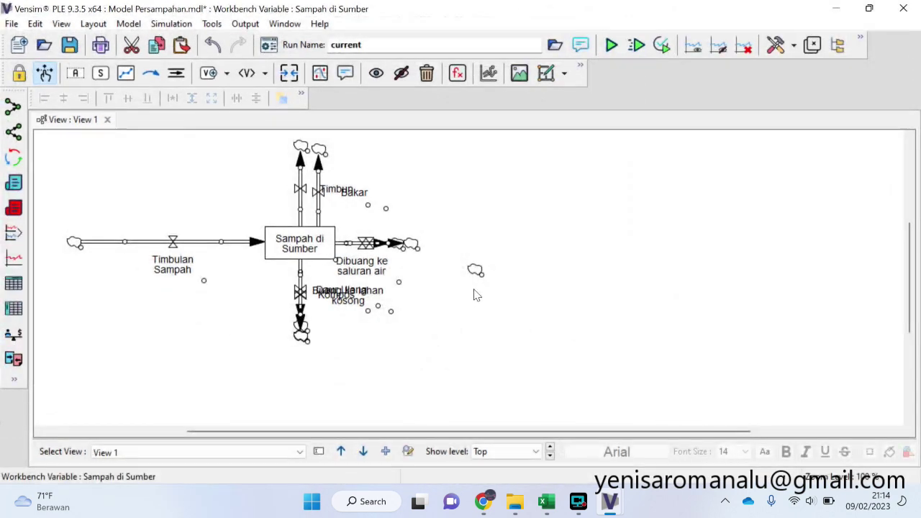
pyautogui.click(427, 73)
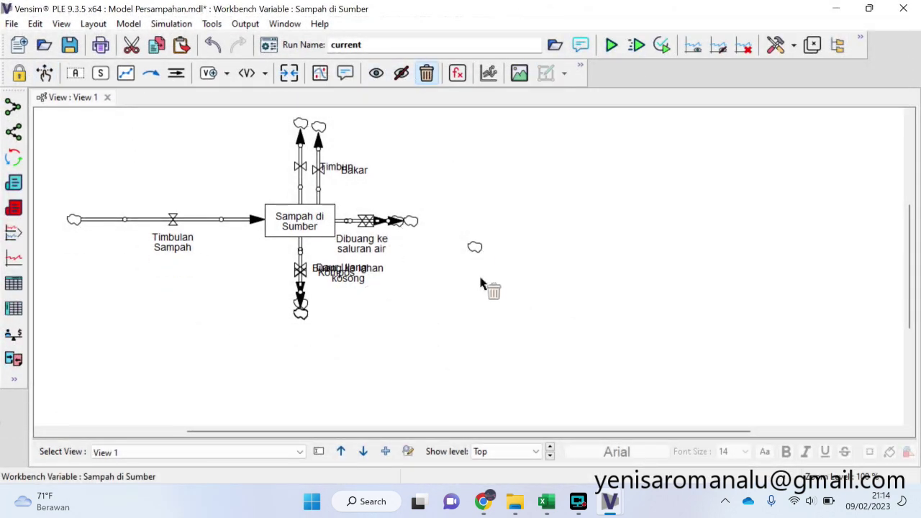
pyautogui.click(478, 249)
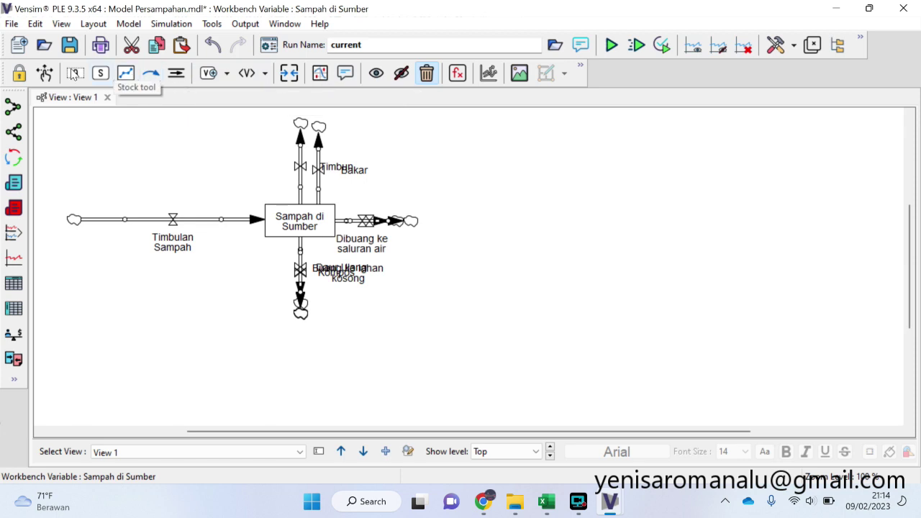
# Separate the unnamed outflow from the Dibuang ke saluran air outflow and delete it together with its cloud
pyautogui.click(45, 73)
pyautogui.moveTo(369, 244); pyautogui.dragTo(389, 230)
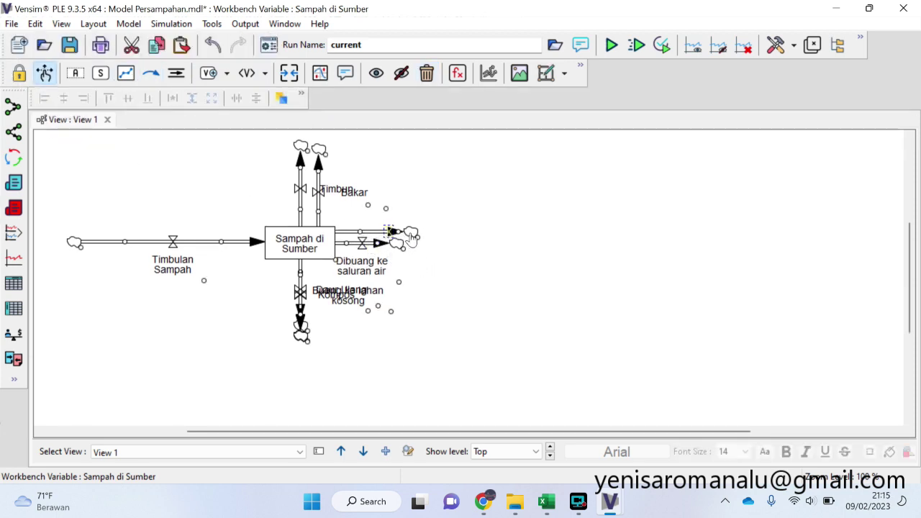
pyautogui.click(427, 73)
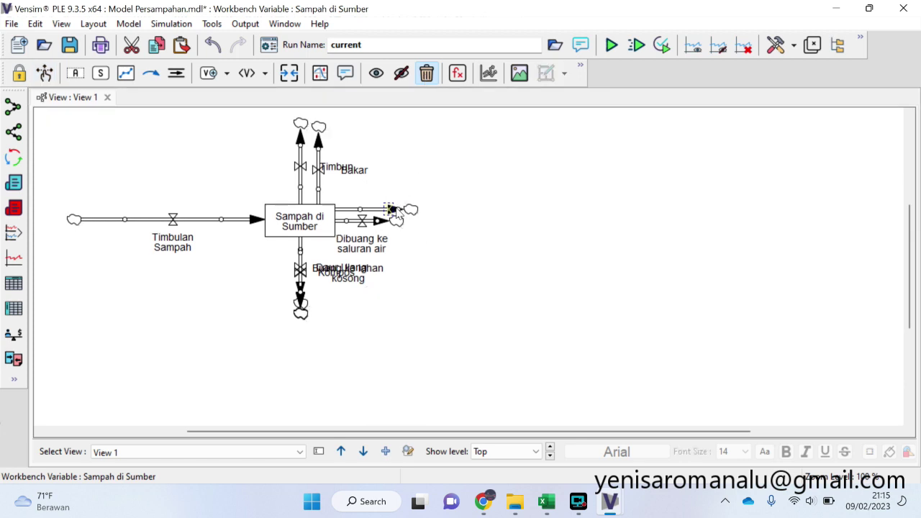
pyautogui.click(409, 209)
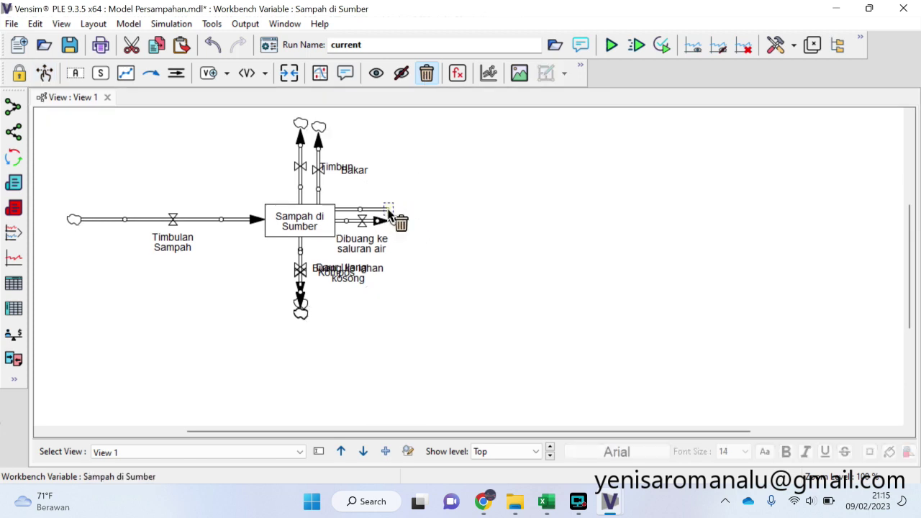
pyautogui.click(389, 209)
# Spread out the overlapping outflows, moving Buang ke lahan kosong with its cloud right of Kompos, and Daur Ulang and Timbun to the left
pyautogui.click(44, 73)
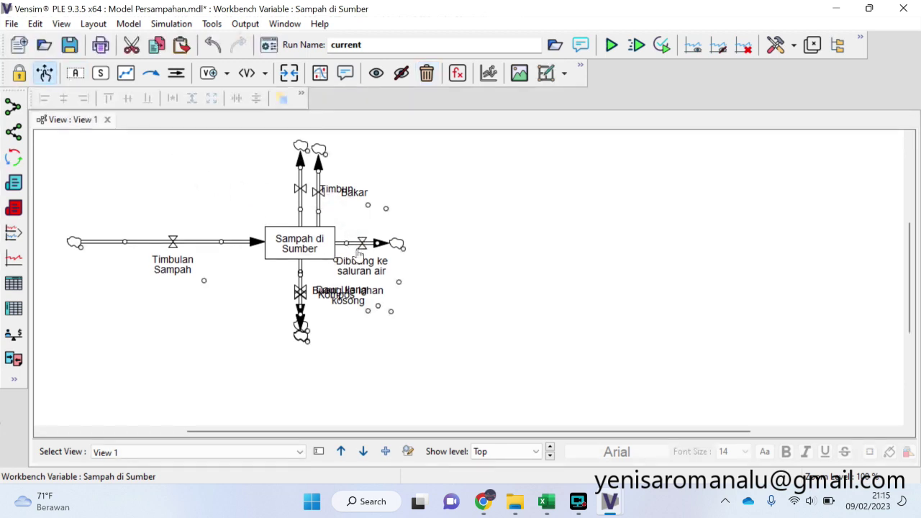
pyautogui.moveTo(308, 302); pyautogui.dragTo(321, 302)
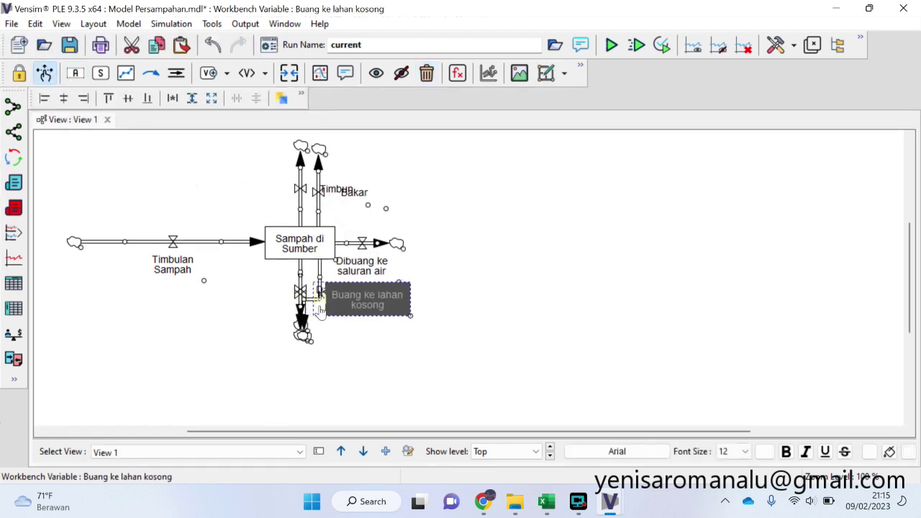
pyautogui.moveTo(305, 338); pyautogui.dragTo(317, 341)
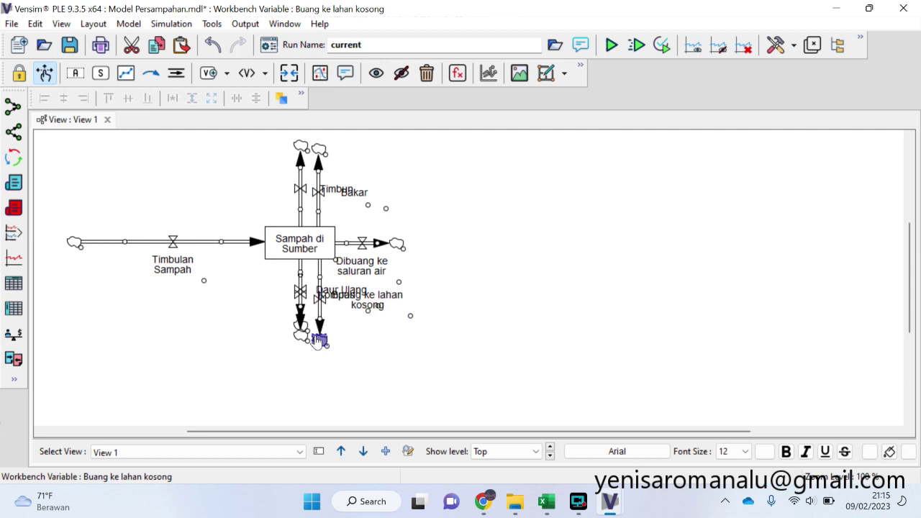
pyautogui.moveTo(303, 291); pyautogui.dragTo(278, 293)
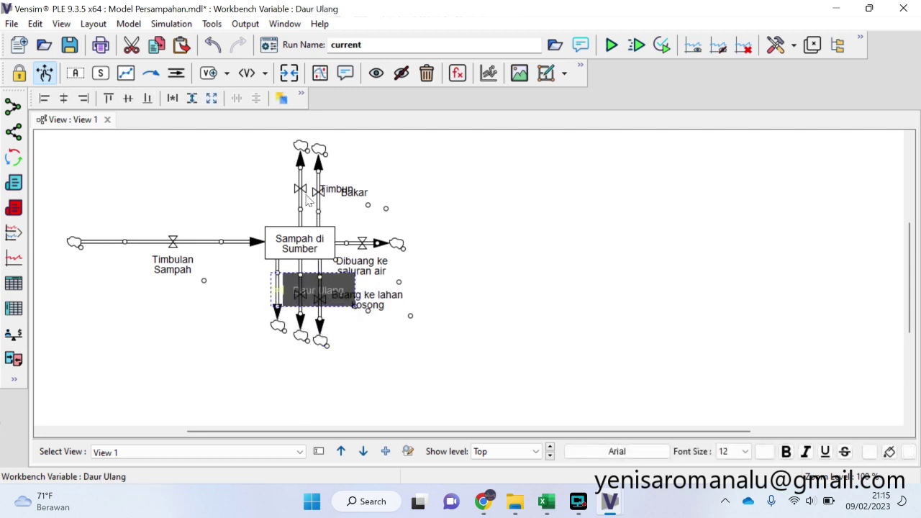
pyautogui.moveTo(301, 189); pyautogui.dragTo(283, 194)
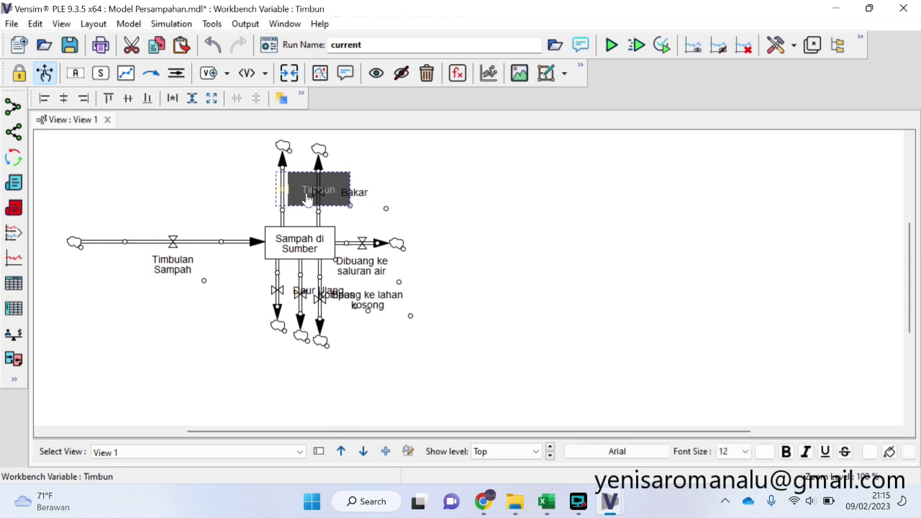
# Spread the Timbun and Bakar outflows apart above the Sampah di Sumber stock, with the Bakar valve placed higher than the Timbun valve
pyautogui.moveTo(279, 196); pyautogui.dragTo(276, 199)
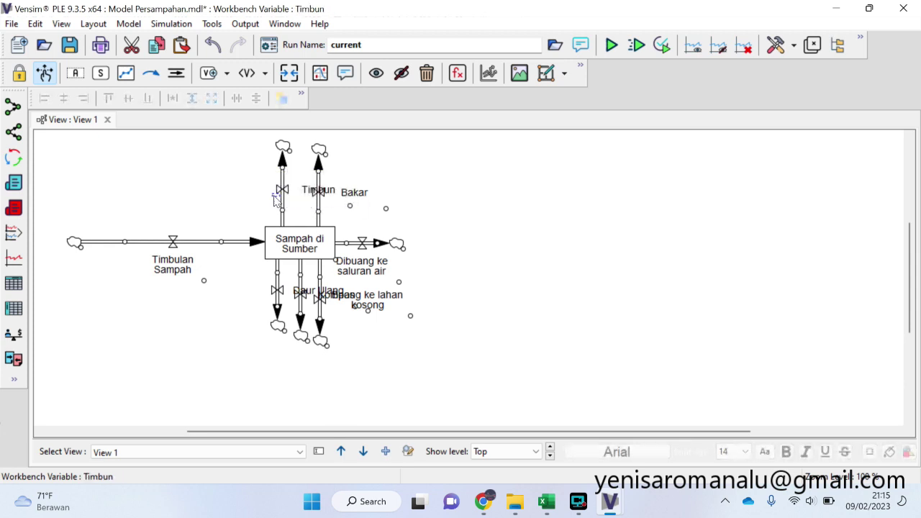
pyautogui.moveTo(333, 199); pyautogui.dragTo(401, 224)
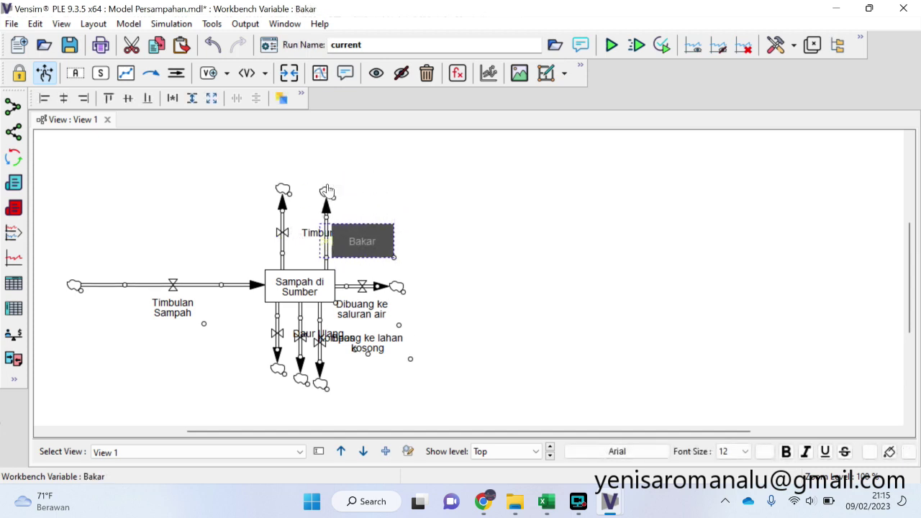
pyautogui.moveTo(327, 191); pyautogui.dragTo(333, 151)
pyautogui.moveTo(329, 247); pyautogui.dragTo(283, 149)
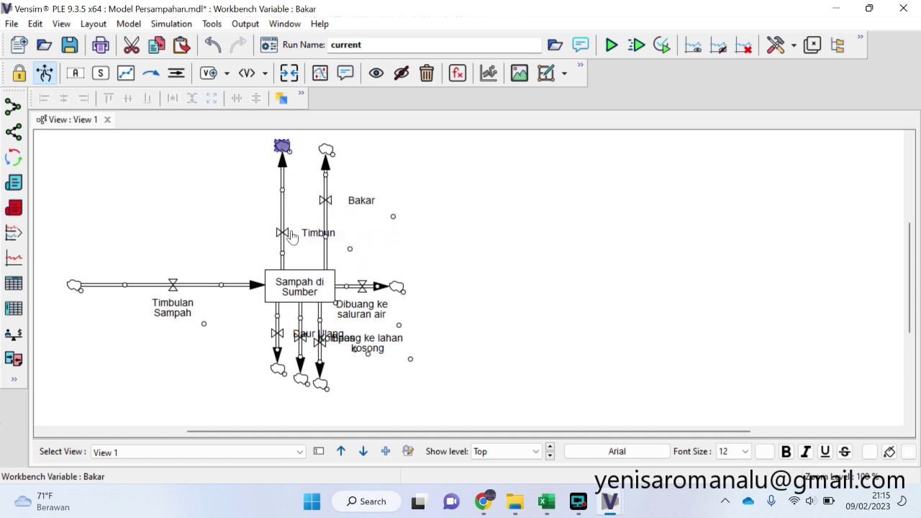
pyautogui.moveTo(310, 237)
pyautogui.mouseDown()
pyautogui.moveTo(314, 211)
pyautogui.moveTo(311, 220)
pyautogui.moveTo(231, 220)
pyautogui.moveTo(317, 225)
pyautogui.moveTo(309, 229)
pyautogui.moveTo(321, 240)
pyautogui.moveTo(291, 241)
pyautogui.moveTo(315, 239)
pyautogui.moveTo(306, 239)
pyautogui.mouseUp()
# Lengthen the Dibuang ke saluran air outflow to the right and reroute Buang ke lahan kosong horizontally from the stock to a cloud just below it
pyautogui.moveTo(396, 291); pyautogui.dragTo(468, 297)
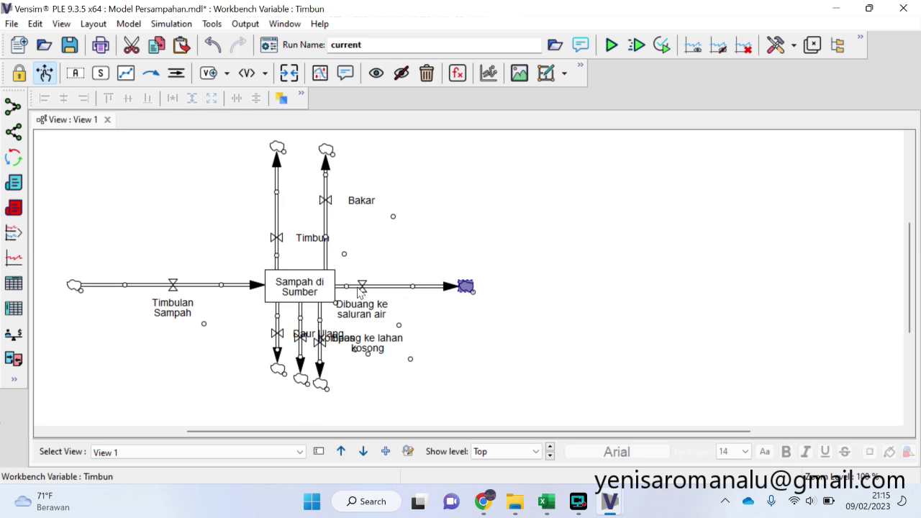
pyautogui.moveTo(361, 287); pyautogui.dragTo(386, 289)
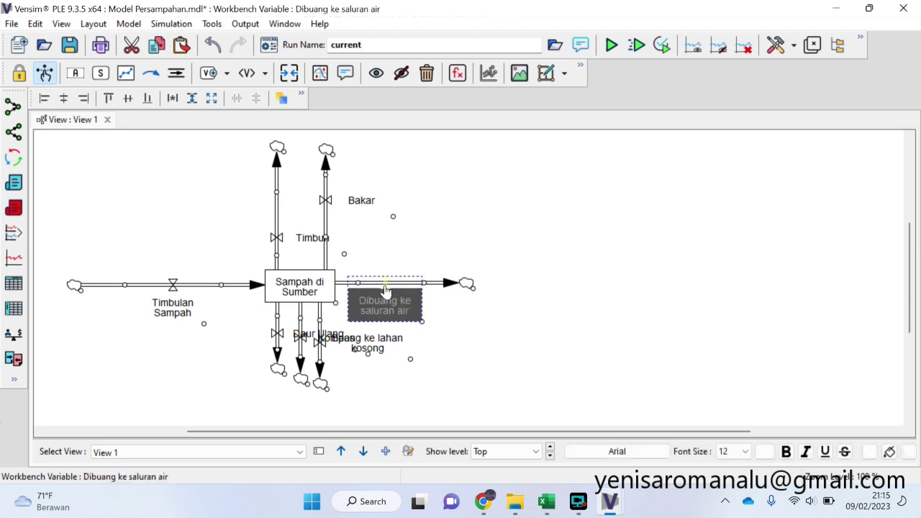
pyautogui.moveTo(322, 386); pyautogui.dragTo(487, 328)
pyautogui.moveTo(328, 337); pyautogui.dragTo(368, 343)
pyautogui.moveTo(484, 323); pyautogui.dragTo(540, 314)
pyautogui.moveTo(359, 355); pyautogui.dragTo(367, 321)
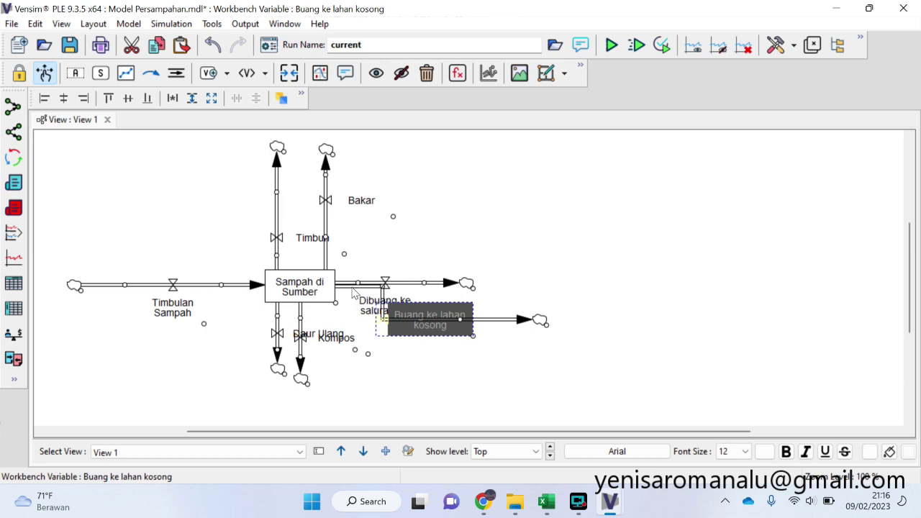
pyautogui.click(353, 285)
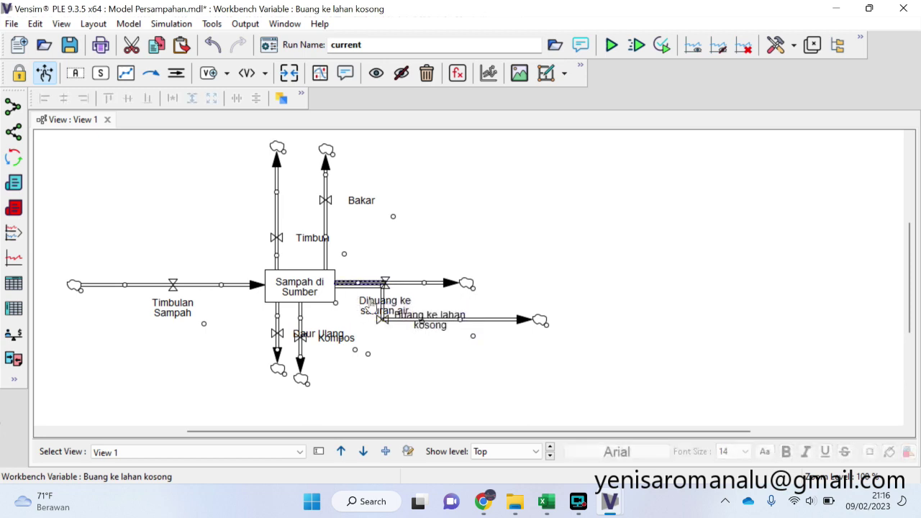
pyautogui.moveTo(383, 320); pyautogui.dragTo(351, 290)
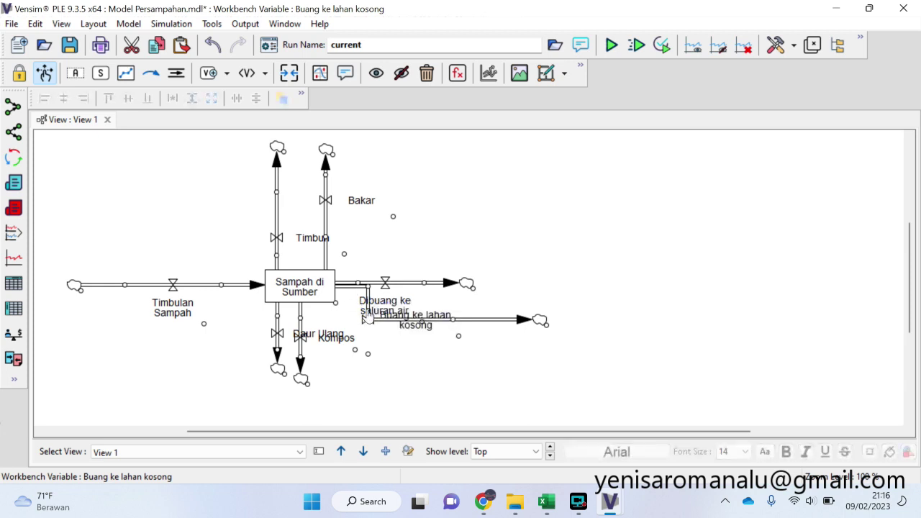
pyautogui.moveTo(370, 320); pyautogui.dragTo(391, 300)
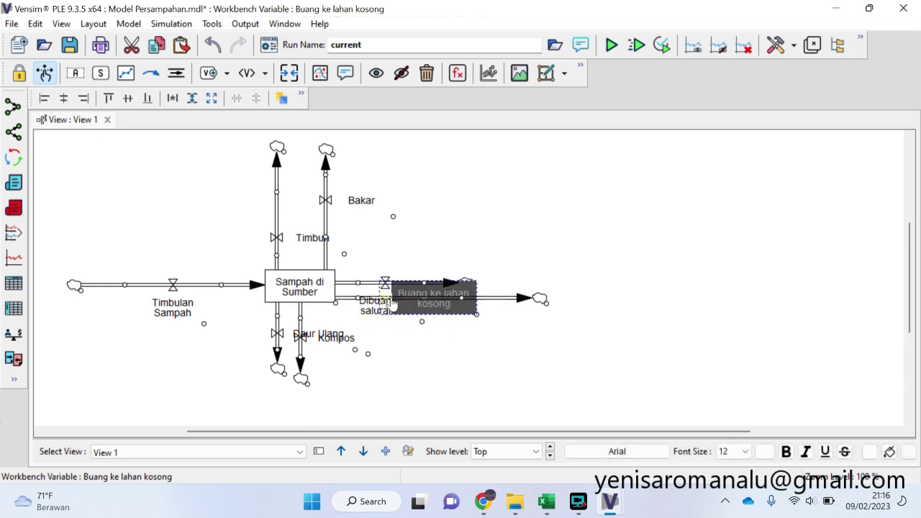
# Reroute the Dibuang ke saluran air outflow upward to a cloud right of Bakar, placing its valve on the vertical section
pyautogui.moveTo(472, 278); pyautogui.dragTo(386, 176)
pyautogui.moveTo(387, 166); pyautogui.dragTo(387, 151)
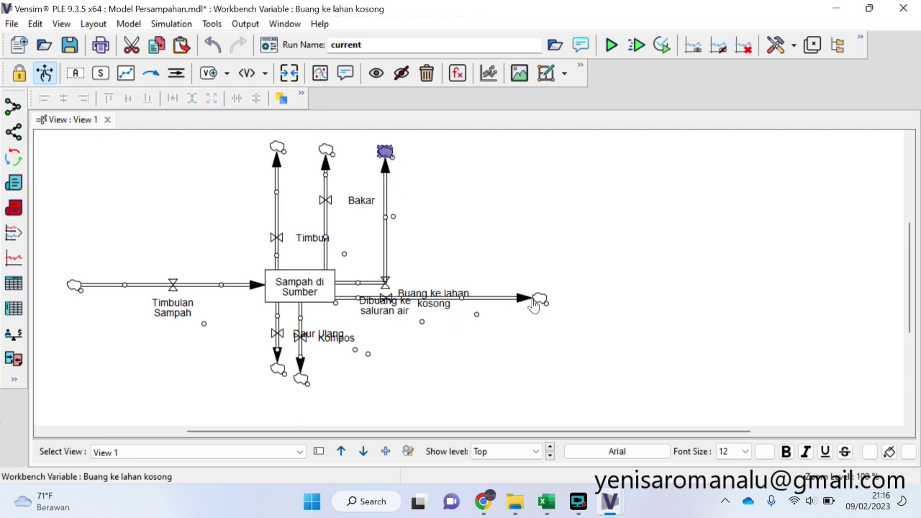
pyautogui.click(386, 323)
pyautogui.moveTo(387, 322); pyautogui.dragTo(386, 242)
pyautogui.click(306, 358)
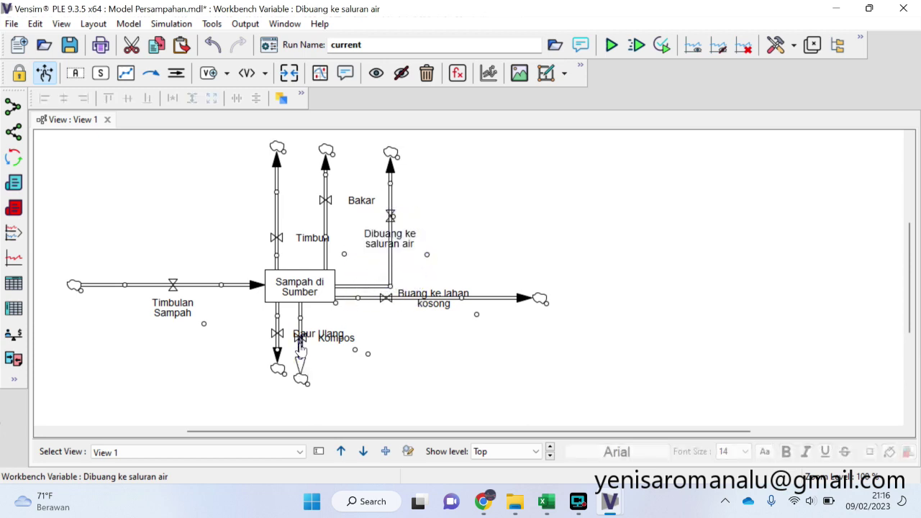
# Reroute the Kompos outflow to the right below Buang ke lahan kosong, and stretch Daur Ulang downward with its valve near the cloud
pyautogui.moveTo(301, 377); pyautogui.dragTo(502, 339)
pyautogui.moveTo(300, 334); pyautogui.dragTo(356, 331)
pyautogui.moveTo(254, 317); pyautogui.dragTo(287, 321)
pyautogui.moveTo(287, 369); pyautogui.dragTo(280, 420)
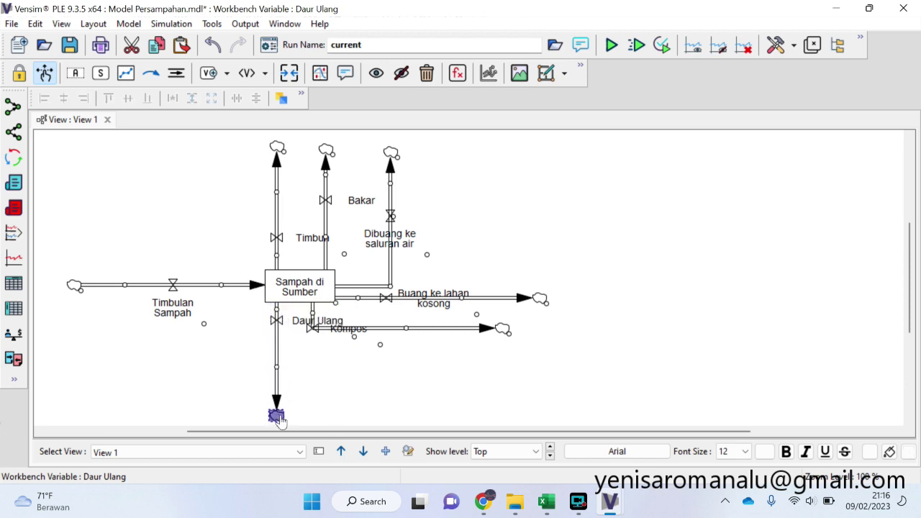
pyautogui.scroll(-1, 352, 398)
pyautogui.moveTo(314, 309); pyautogui.dragTo(298, 353)
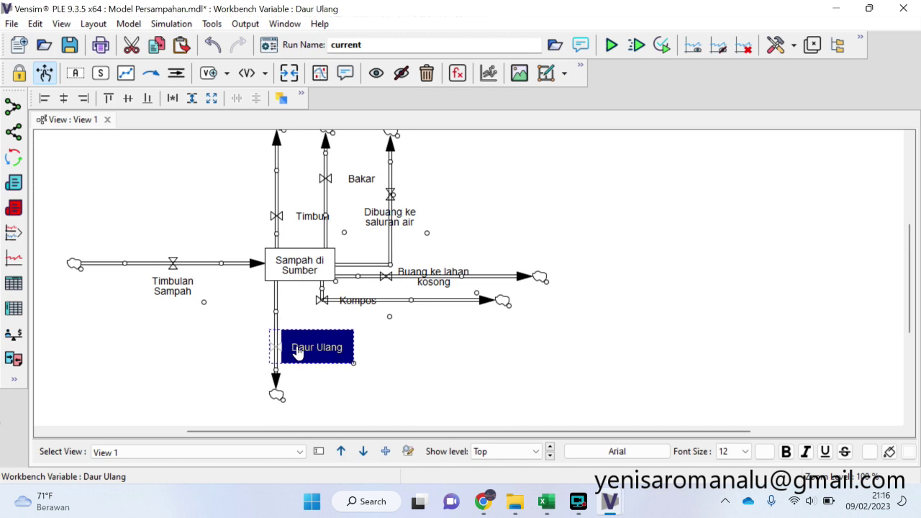
pyautogui.scroll(1, 481, 354)
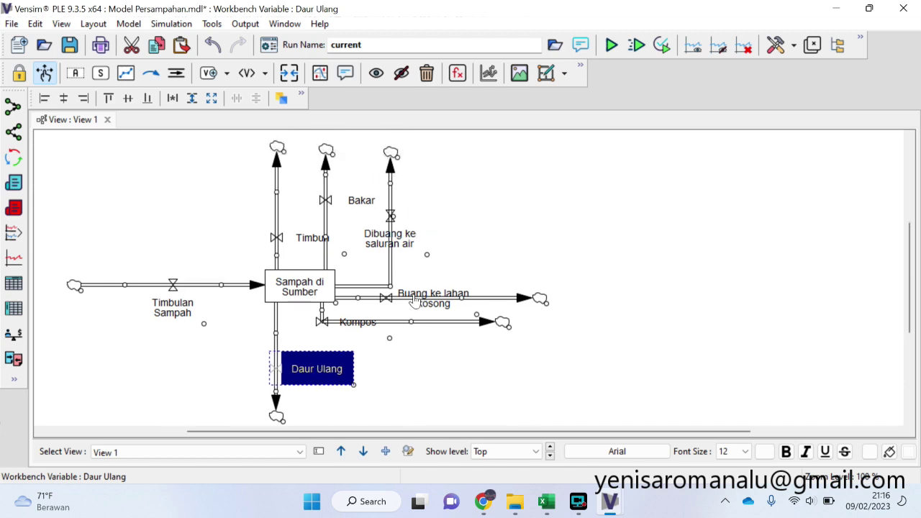
# Shift the Buang ke lahan kosong valve closer to its cloud and resize the Vensim window to sit beside the Excel table
pyautogui.moveTo(386, 299); pyautogui.dragTo(425, 297)
pyautogui.click(579, 305)
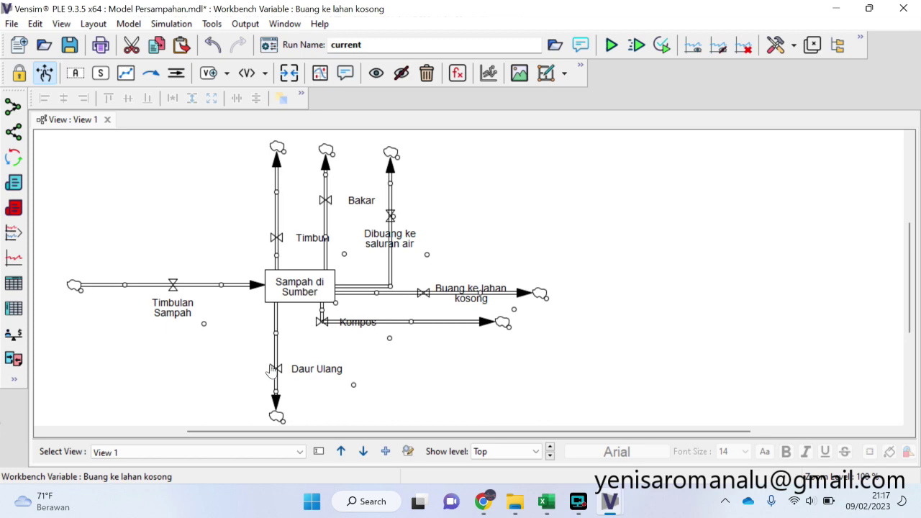
pyautogui.click(869, 8)
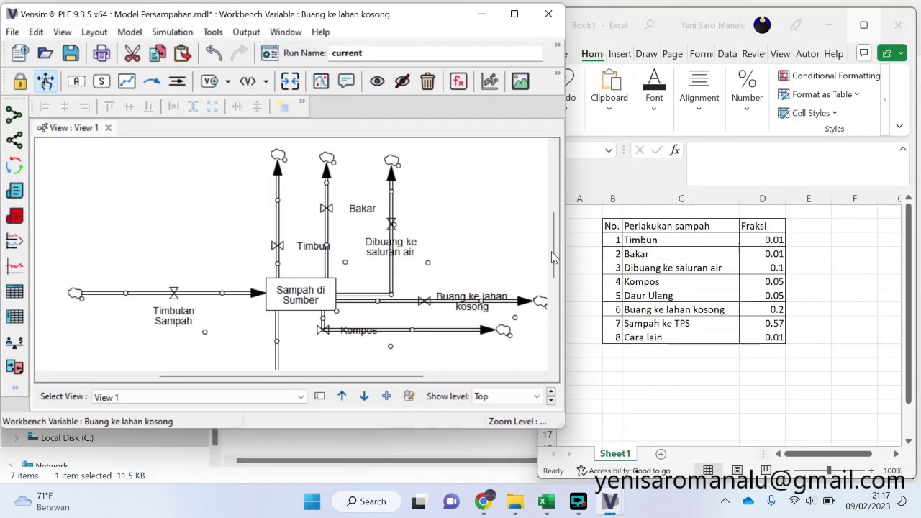
pyautogui.moveTo(473, 431); pyautogui.dragTo(471, 485)
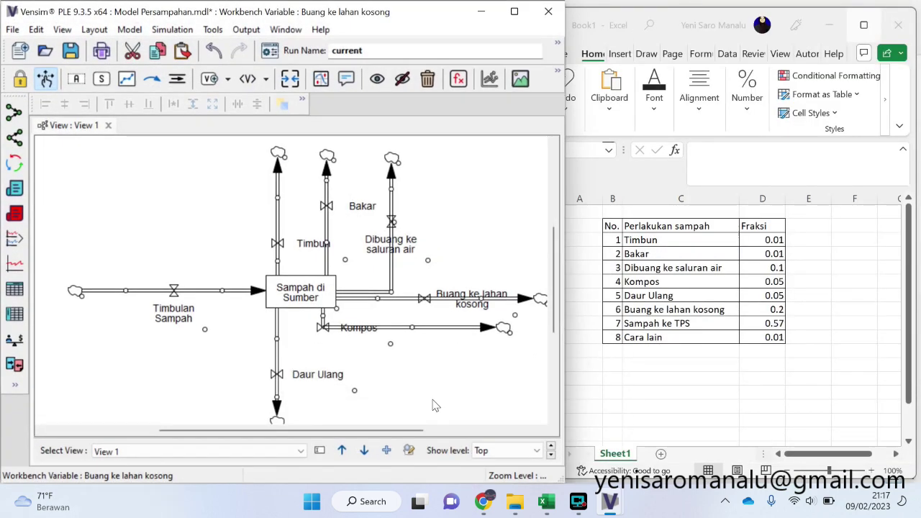
# Draw an outflow from the Sampah di Sumber stock down to a cloud right of Daur Ulang and name it "Sampak ke TPS"
pyautogui.click(177, 78)
pyautogui.click(303, 283)
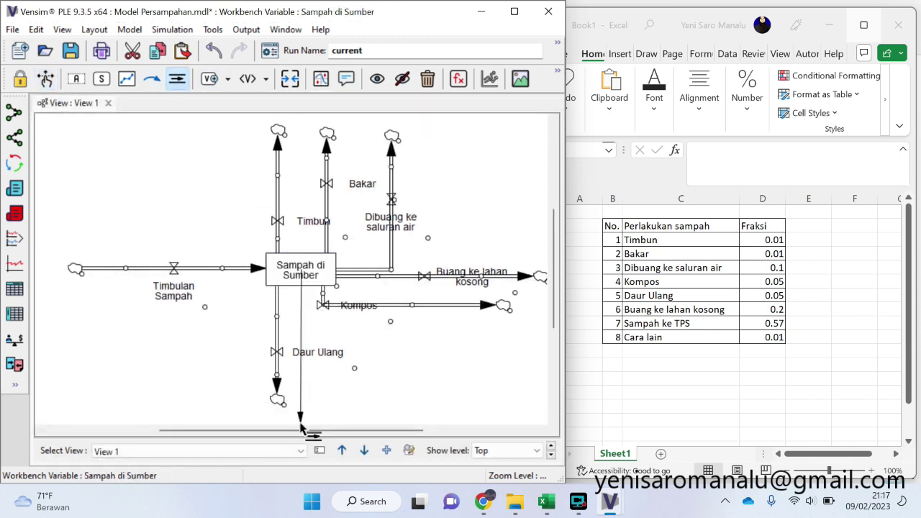
pyautogui.scroll(-3, 303, 425)
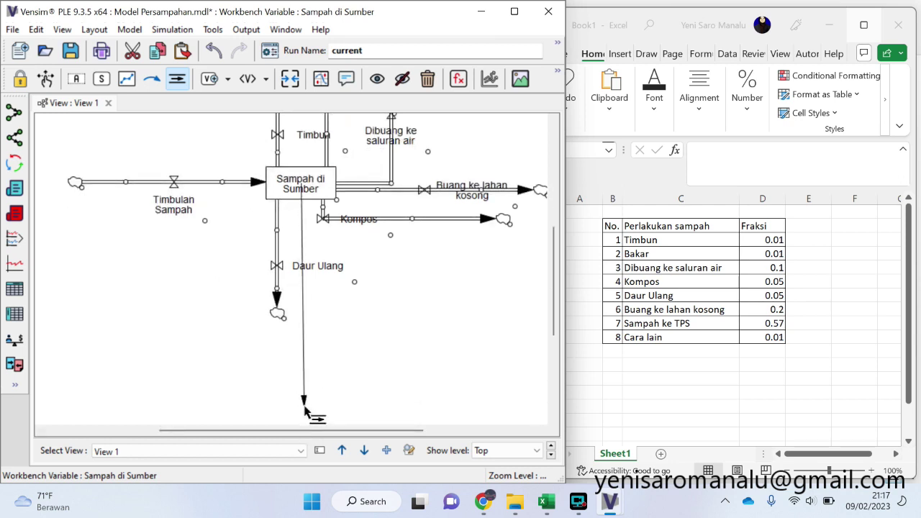
pyautogui.click(303, 413)
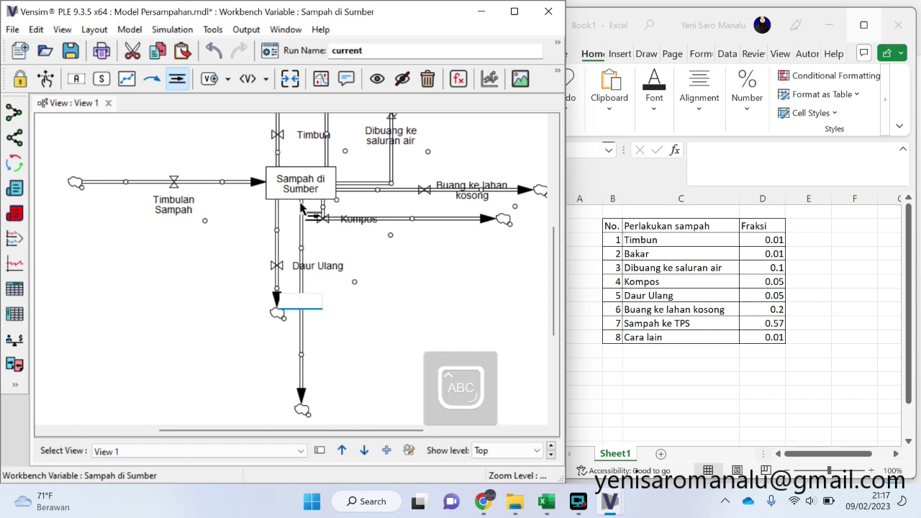
pyautogui.write('Sampak ke TPS')
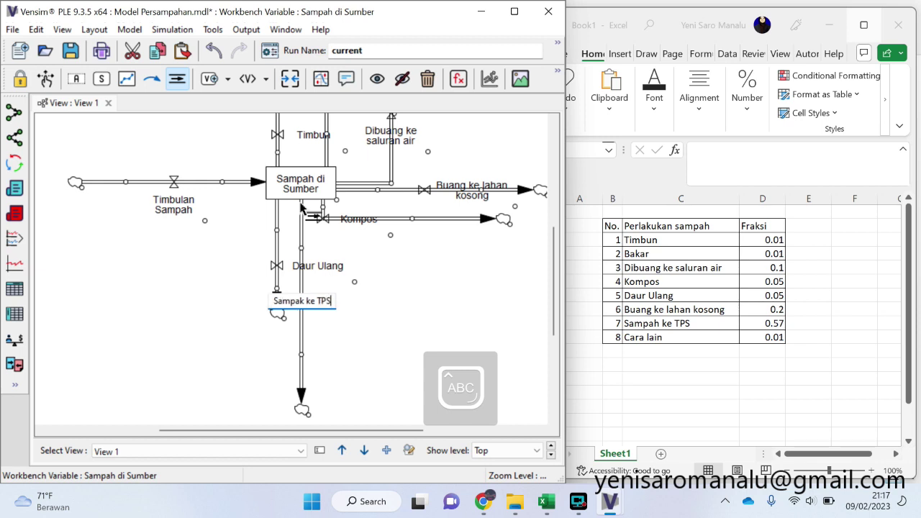
pyautogui.press('Return')
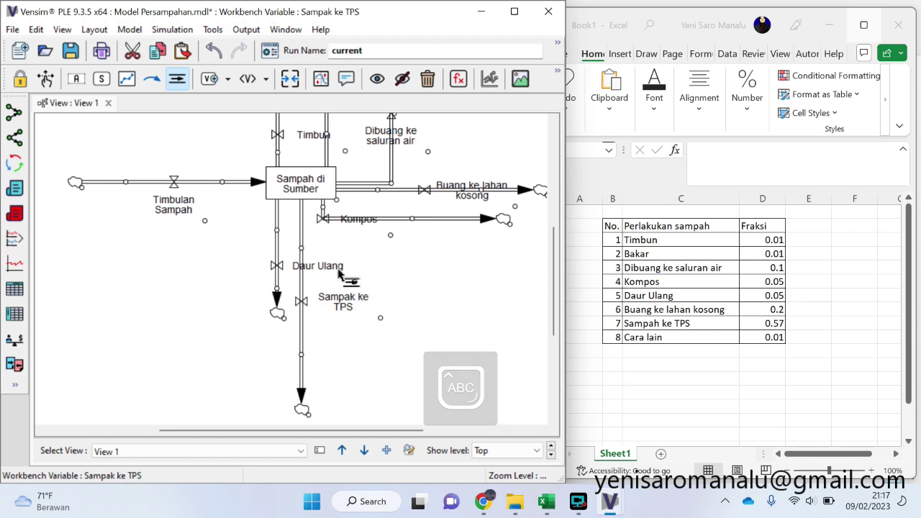
pyautogui.click(338, 299)
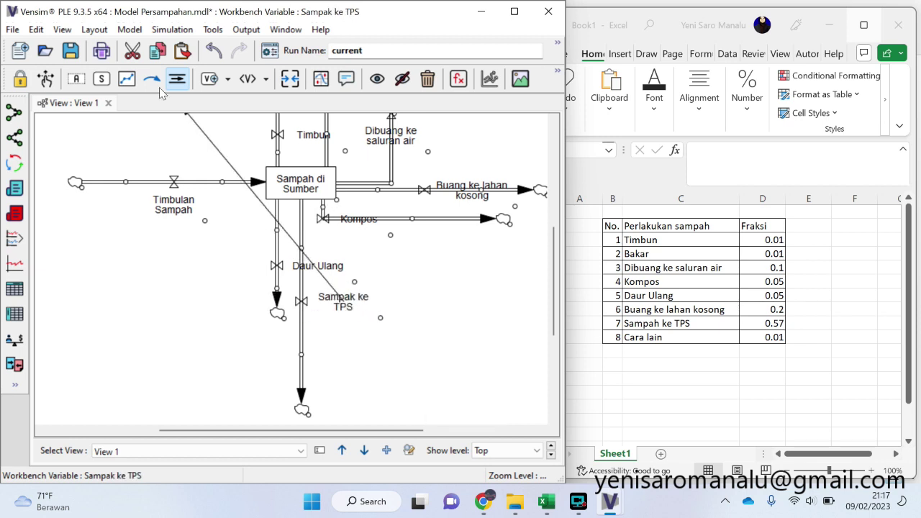
pyautogui.rightClick(424, 287)
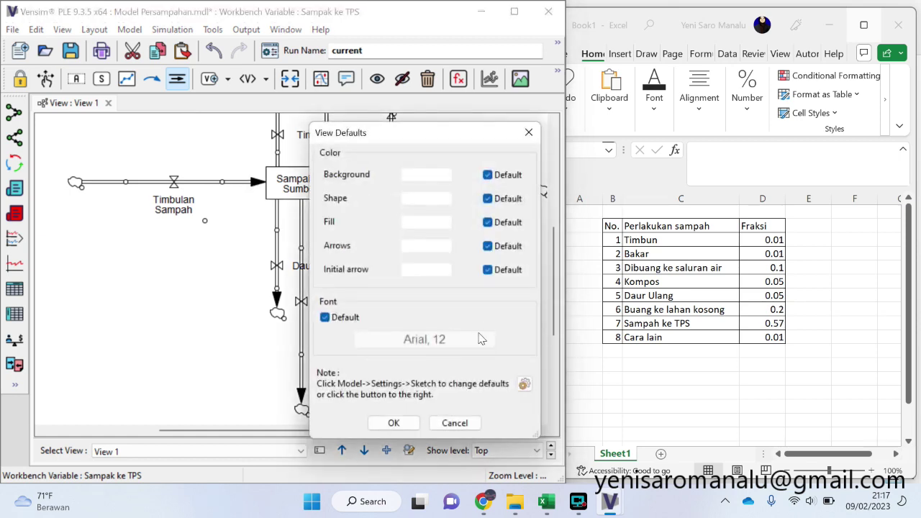
pyautogui.click(455, 425)
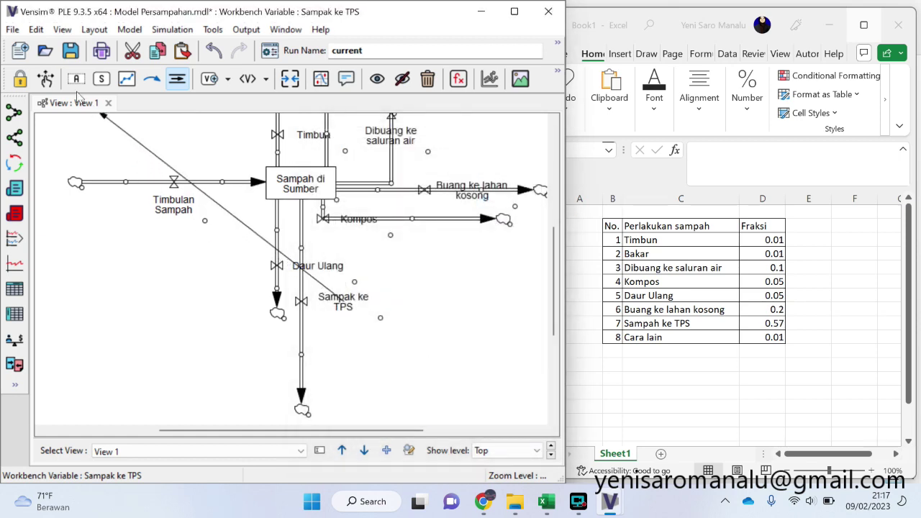
pyautogui.click(44, 80)
pyautogui.click(348, 328)
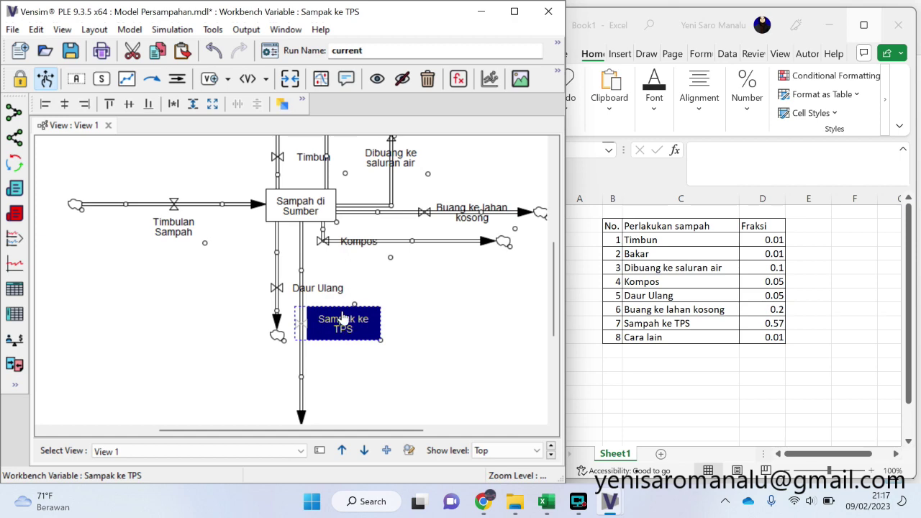
# Correct the outflow name "Sampak ke TPS" to "Sampah ke TPS" in its variable definition, leaving the equation empty
pyautogui.click(456, 79)
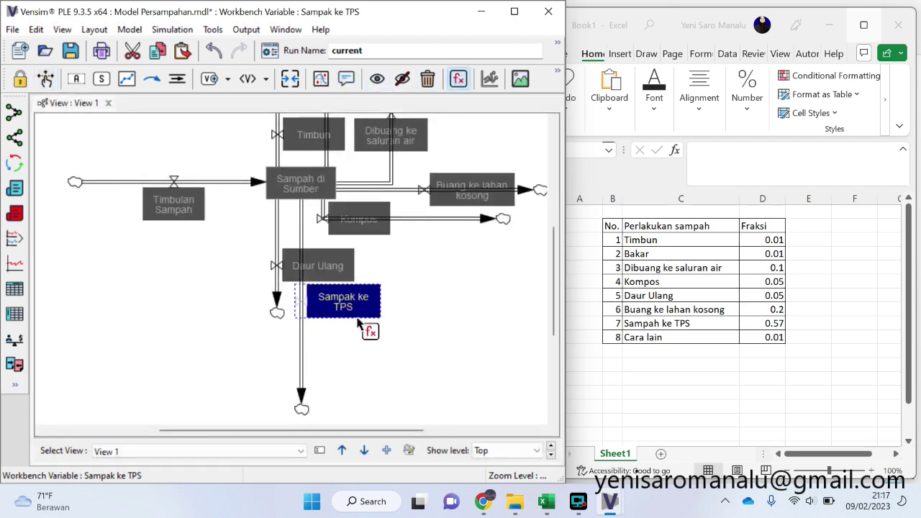
pyautogui.click(346, 320)
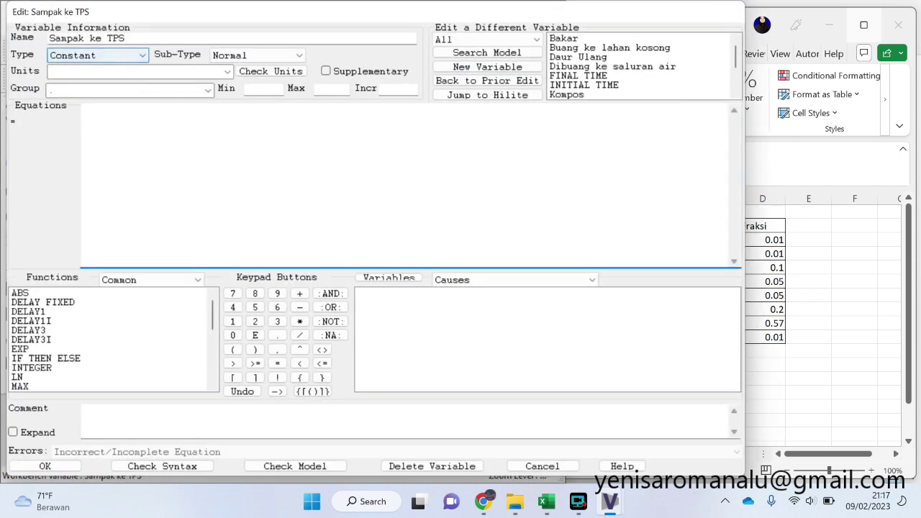
pyautogui.click(84, 38)
pyautogui.press('BackSpace')
pyautogui.write('h')
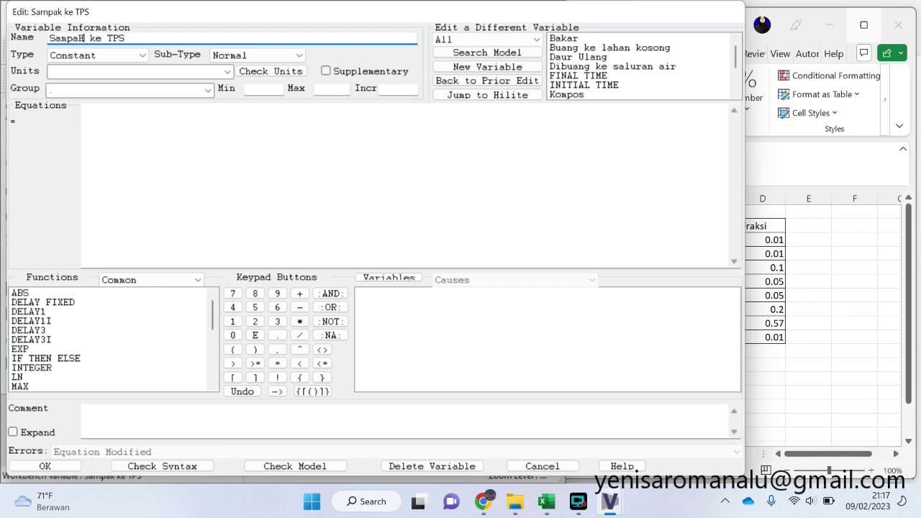
pyautogui.press('BackSpace')
pyautogui.press('capslock')
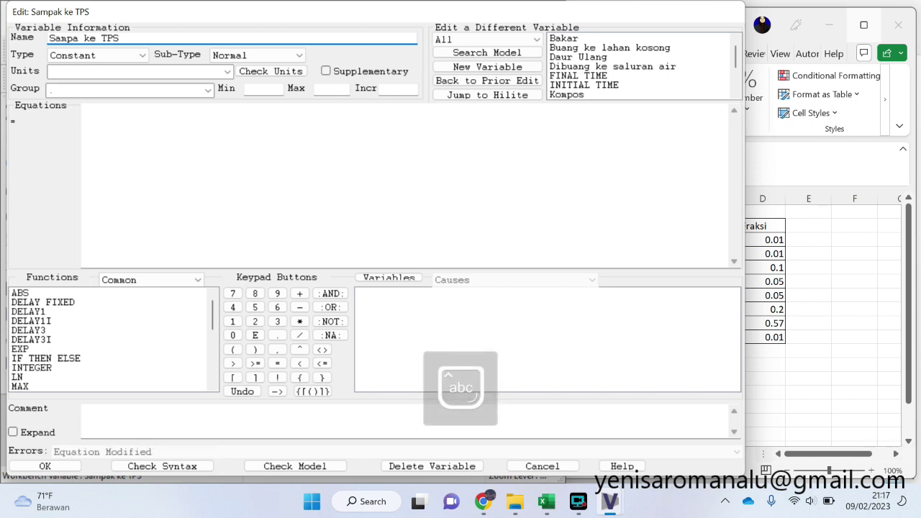
pyautogui.write('h')
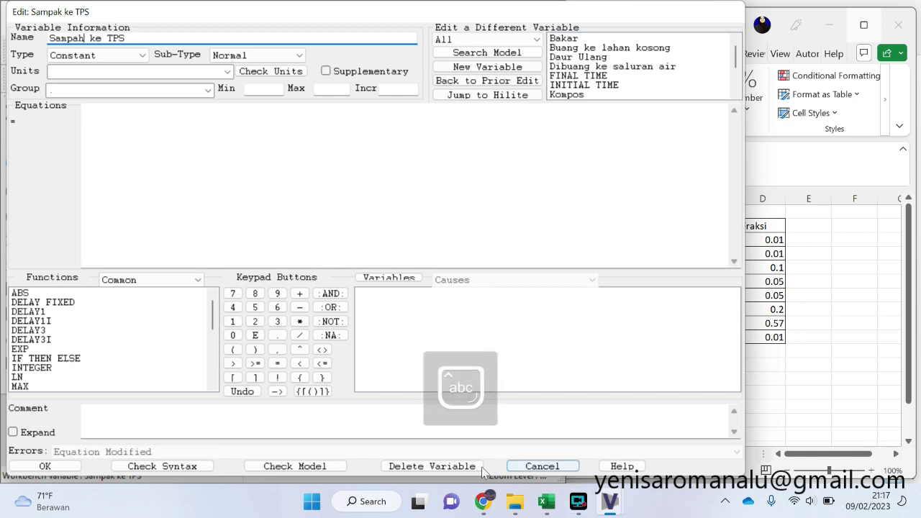
pyautogui.click(147, 468)
pyautogui.click(45, 466)
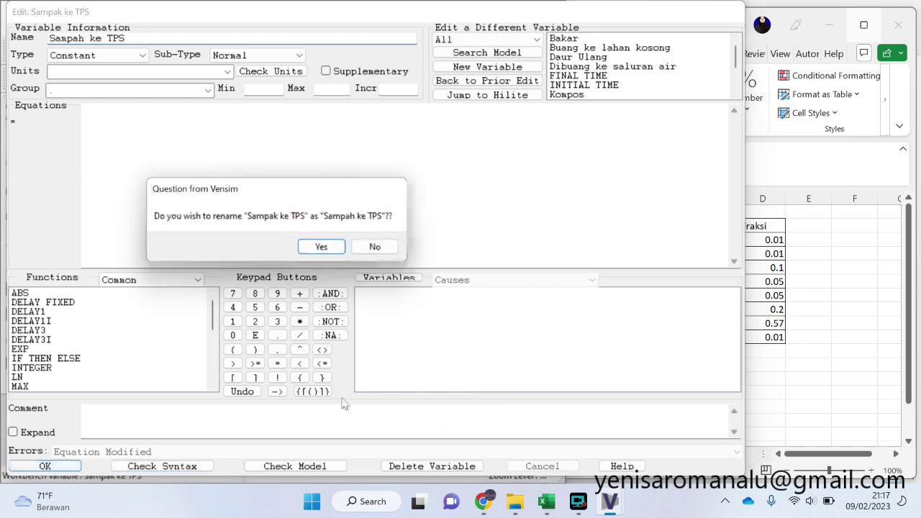
pyautogui.click(322, 246)
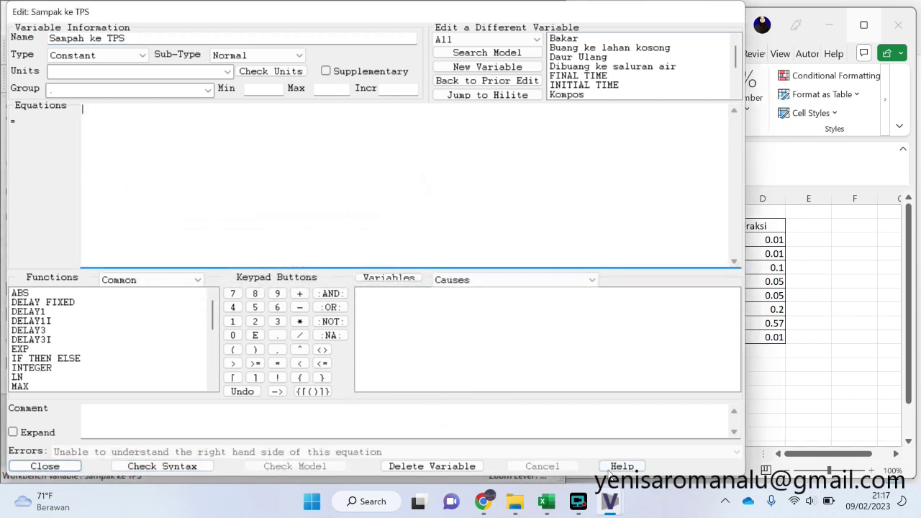
pyautogui.click(63, 468)
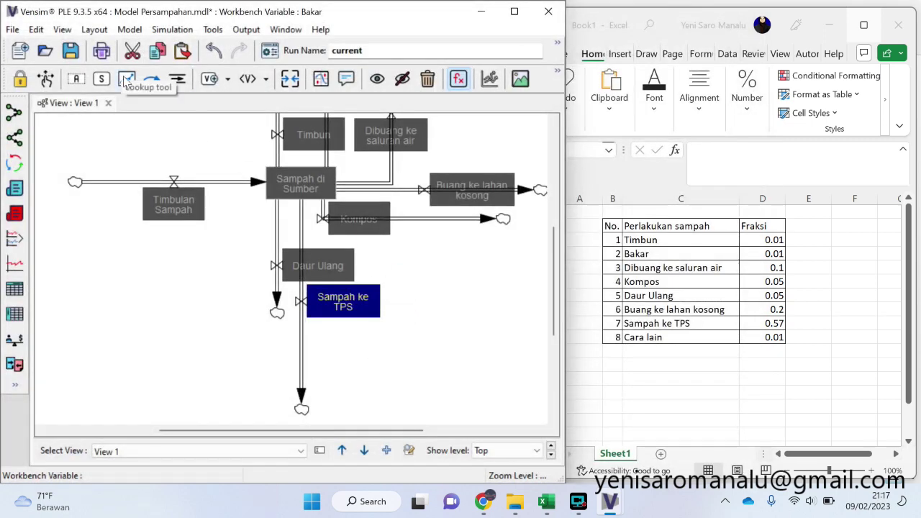
# Draw an outflow from the Sampah di Sumber stock up to a cloud between Timbun and Bakar and name it "Cara lain"
pyautogui.click(178, 81)
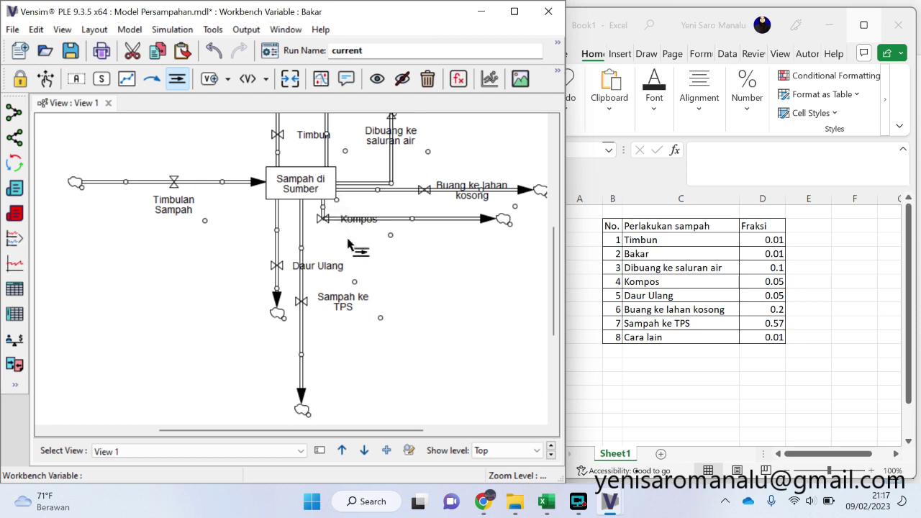
pyautogui.scroll(2, 352, 255)
pyautogui.scroll(2, 320, 241)
pyautogui.scroll(-2, 320, 241)
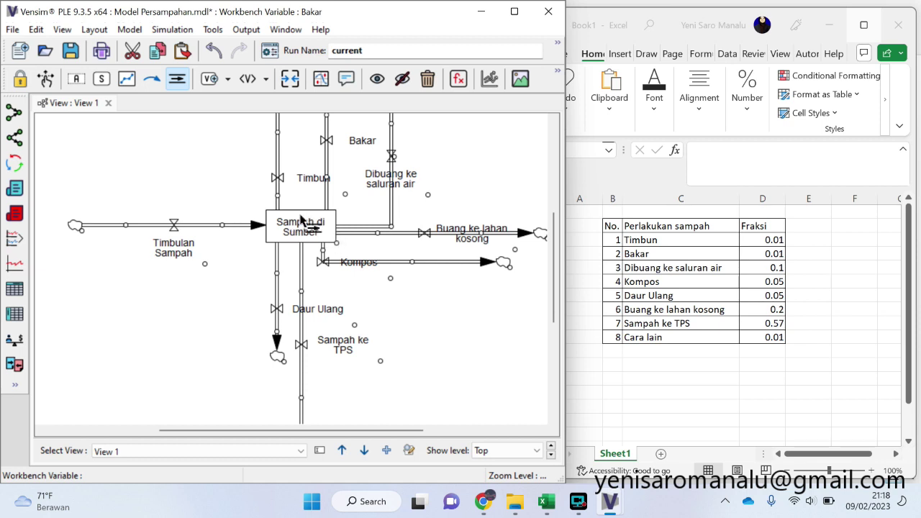
pyautogui.click(306, 221)
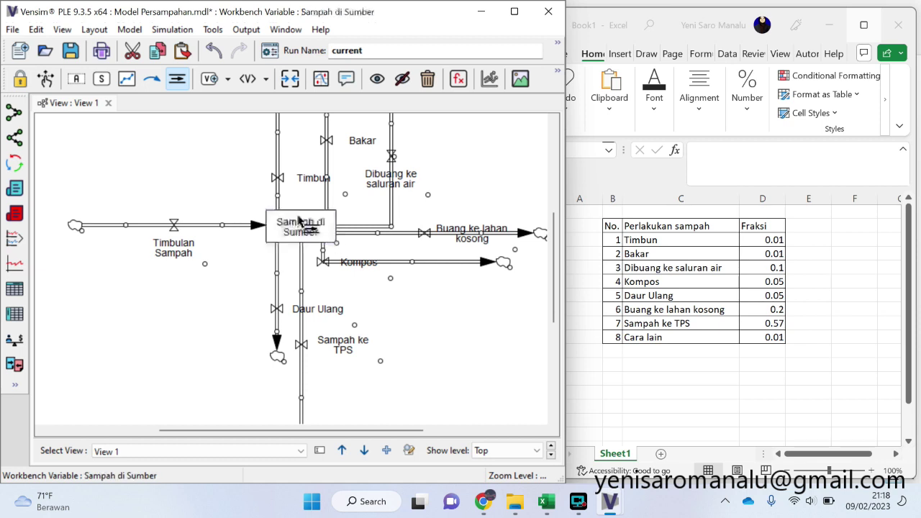
pyautogui.click(301, 127)
pyautogui.write('Ca')
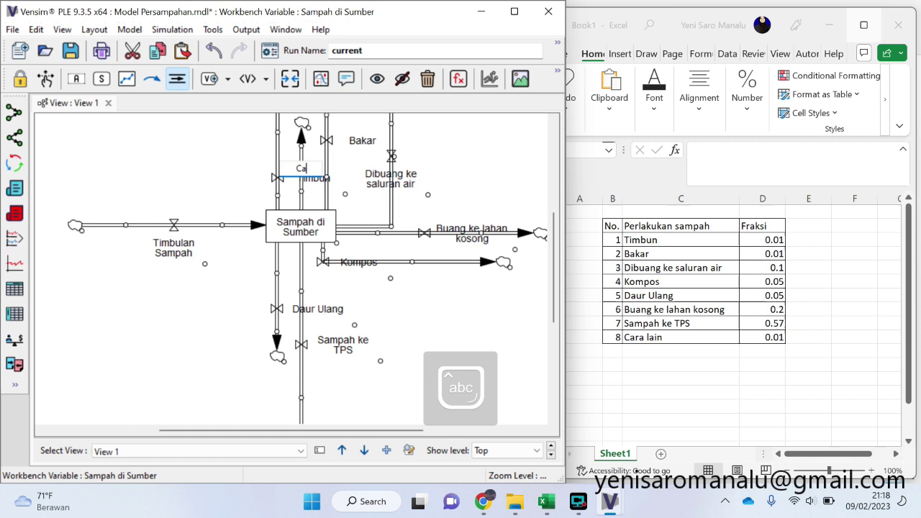
pyautogui.write('ra lain')
pyautogui.press('Return')
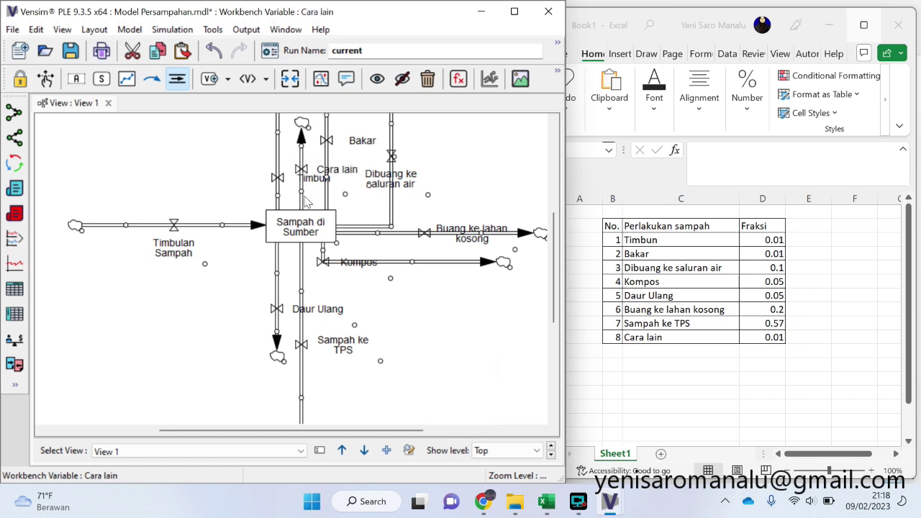
# Extend the Cara lain outflow upward until its cloud sits level with its neighbours, and lower the Dibuang ke saluran air cloud slightly
pyautogui.scroll(2, 305, 201)
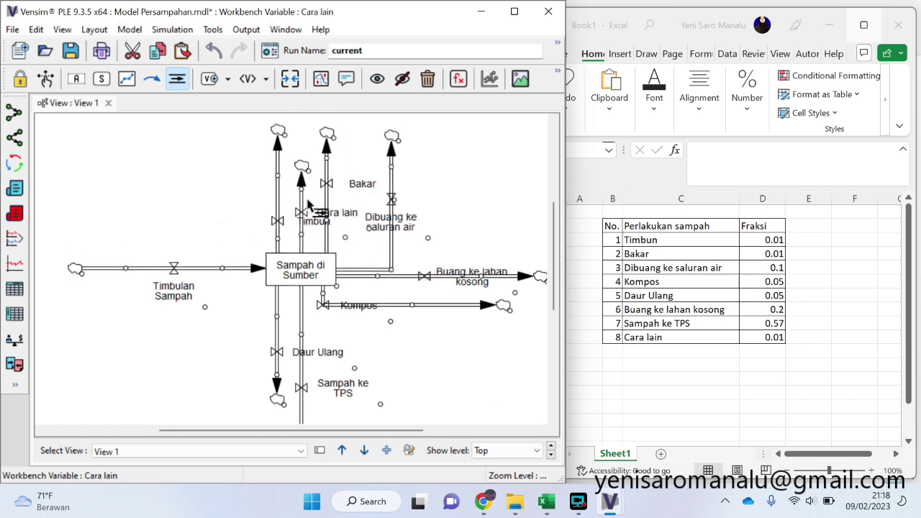
pyautogui.click(47, 79)
pyautogui.moveTo(305, 216); pyautogui.dragTo(308, 184)
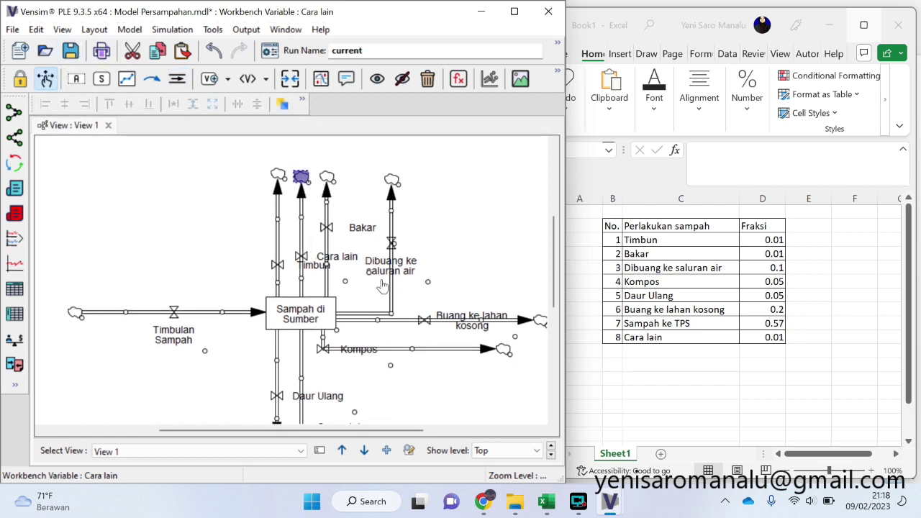
pyautogui.scroll(-1, 432, 383)
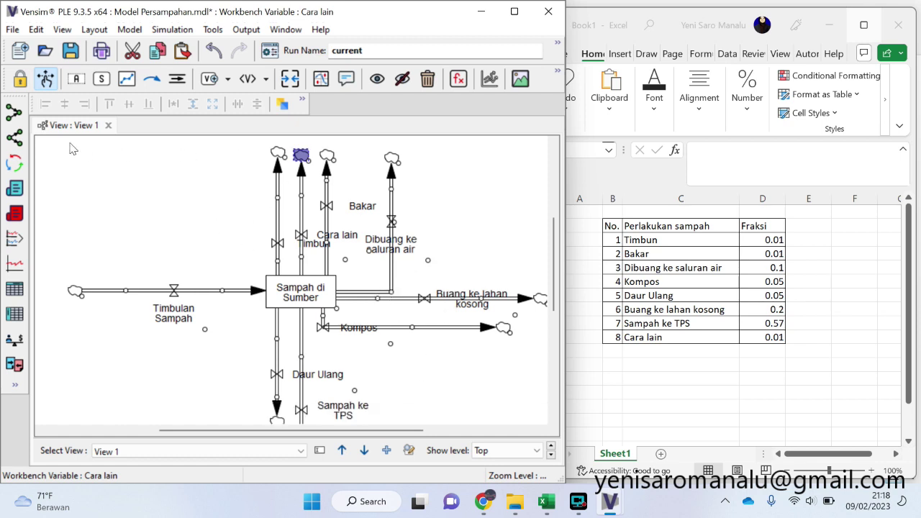
pyautogui.moveTo(393, 161)
pyautogui.mouseDown()
pyautogui.moveTo(384, 156)
pyautogui.moveTo(394, 157)
pyautogui.moveTo(394, 174)
pyautogui.mouseUp()
pyautogui.click(390, 291)
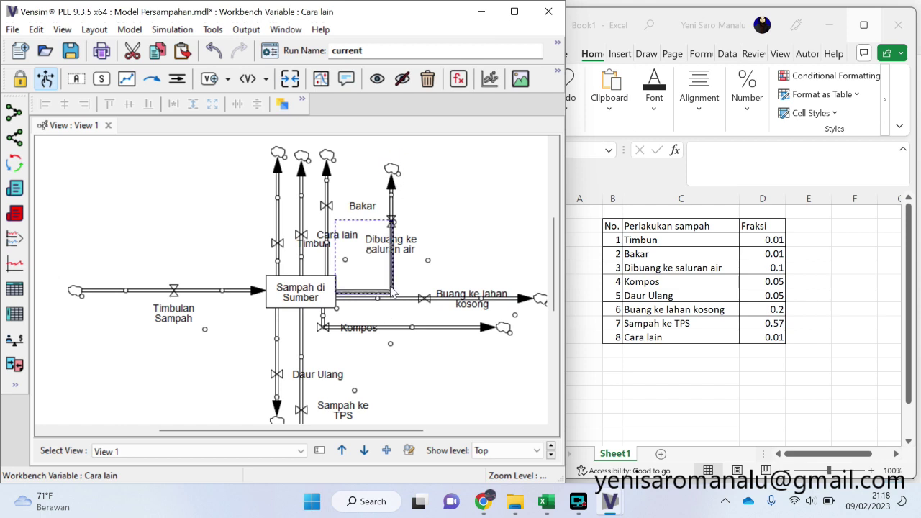
pyautogui.click(473, 266)
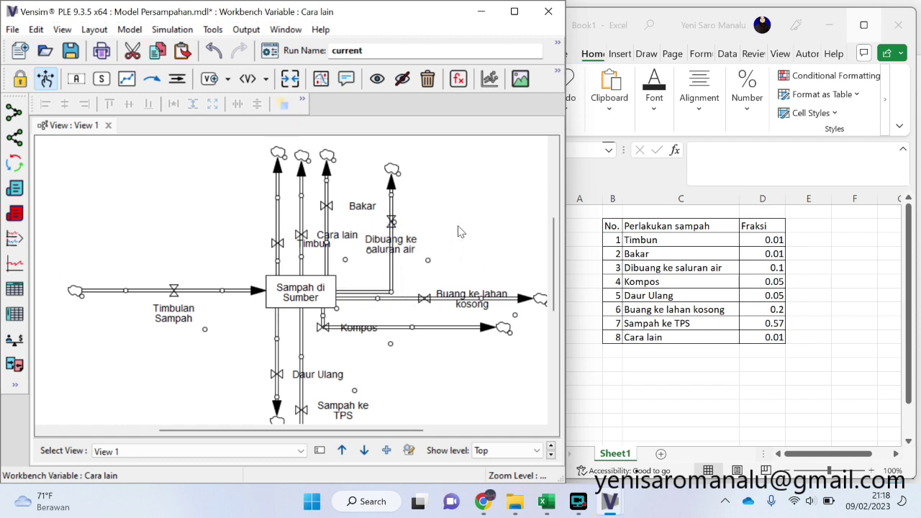
# Shift the Kompos valve slightly left and extend its outflow right until its cloud sits below the Buang ke lahan kosong cloud
pyautogui.scroll(-1, 460, 232)
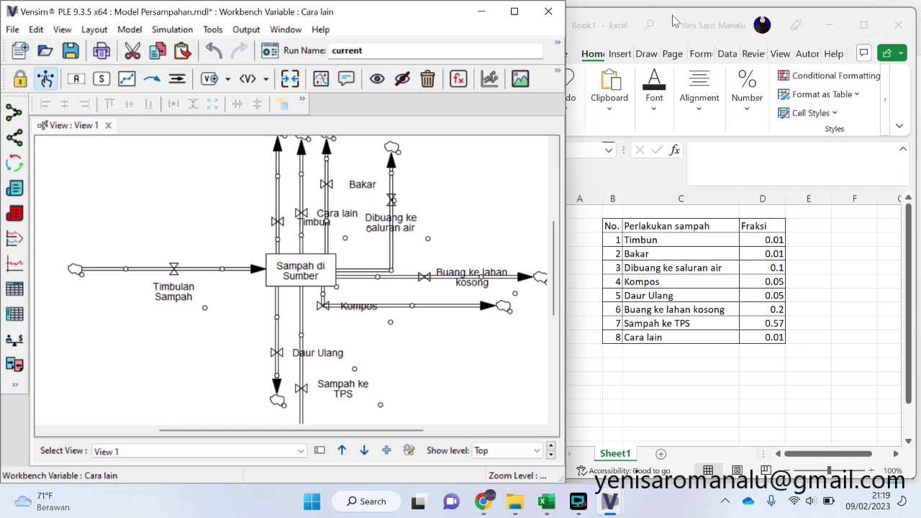
pyautogui.moveTo(322, 305)
pyautogui.mouseDown()
pyautogui.moveTo(358, 298)
pyautogui.moveTo(338, 321)
pyautogui.moveTo(315, 307)
pyautogui.mouseUp()
pyautogui.moveTo(505, 311); pyautogui.dragTo(541, 314)
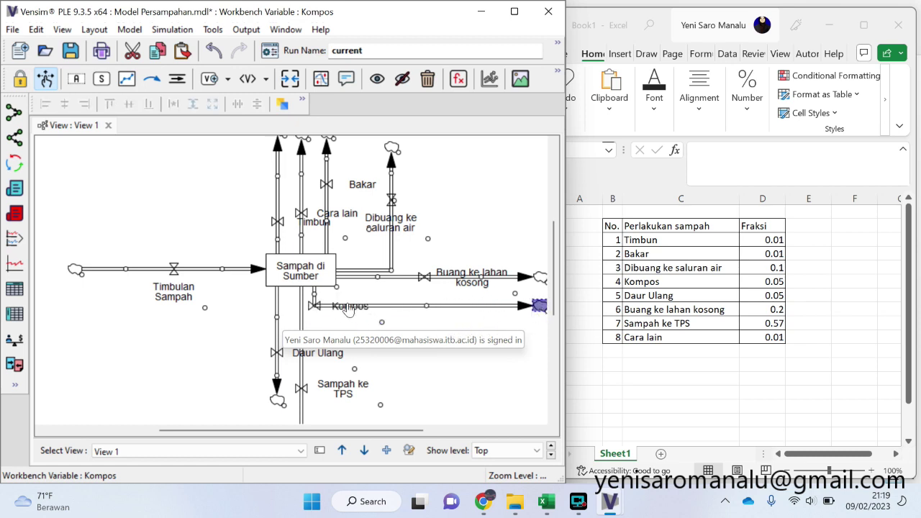
pyautogui.scroll(-2, 365, 391)
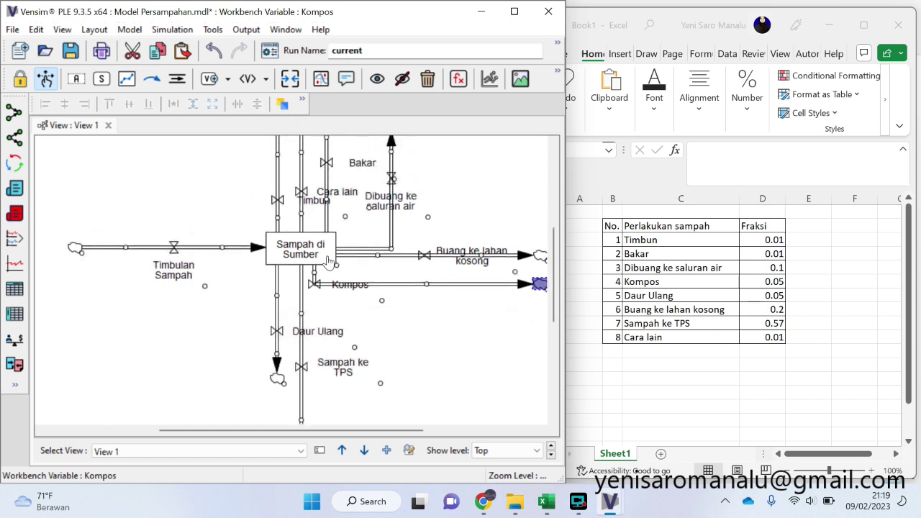
# Reroute the Timbun outflow to a cloud at the upper left, raise its valve, and adjust the Dibuang ke saluran air cloud upward
pyautogui.scroll(3, 328, 263)
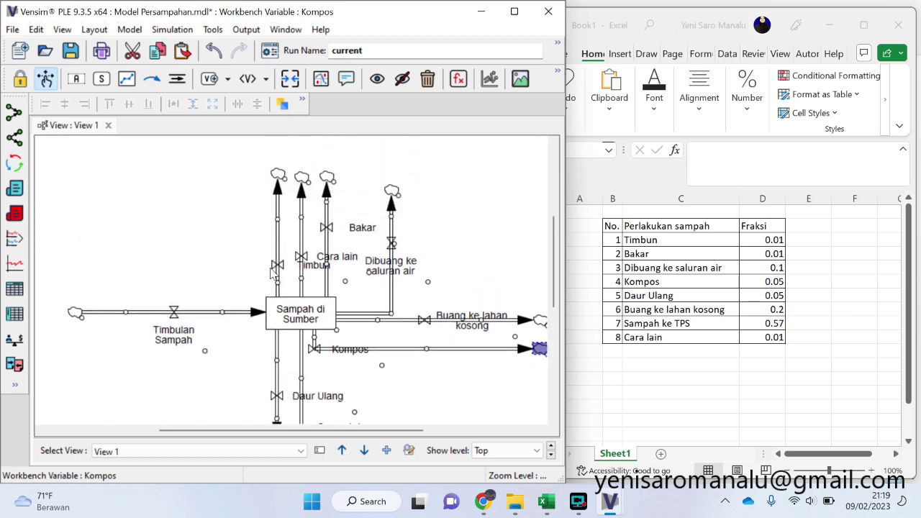
pyautogui.moveTo(278, 179); pyautogui.dragTo(84, 204)
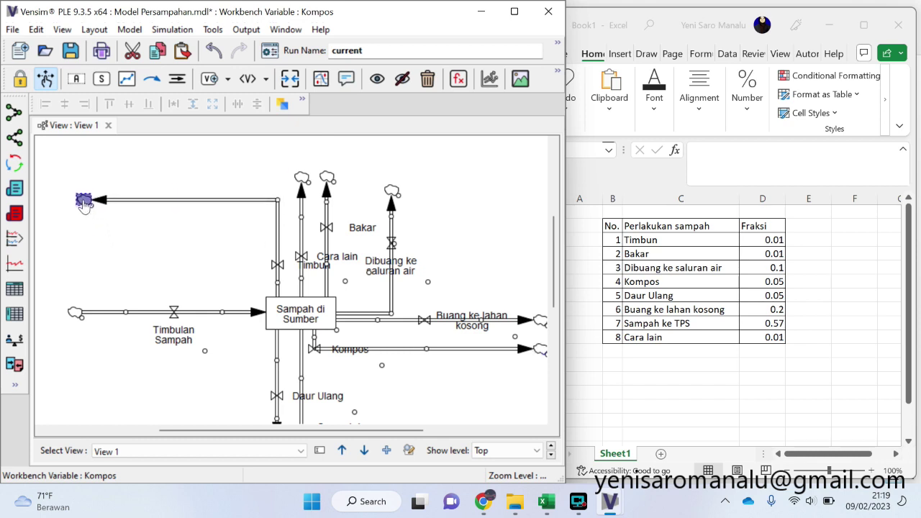
pyautogui.moveTo(308, 270); pyautogui.dragTo(301, 246)
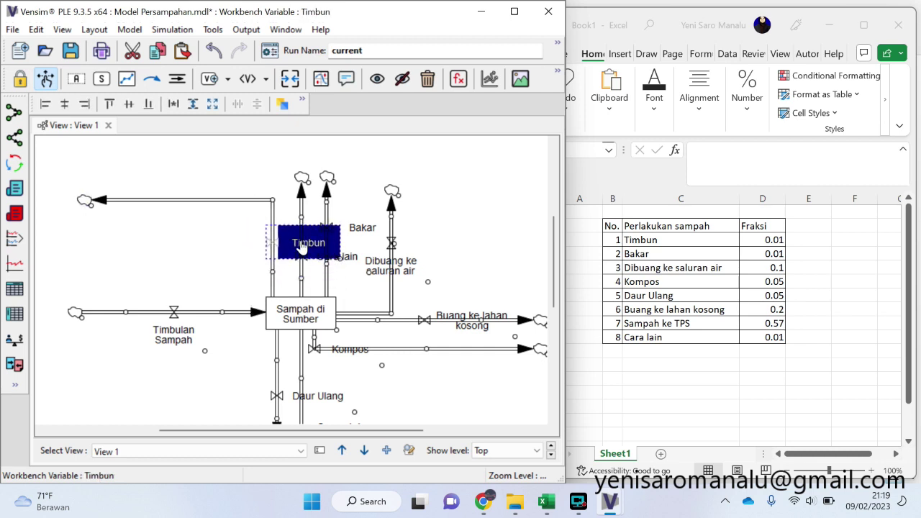
pyautogui.click(302, 177)
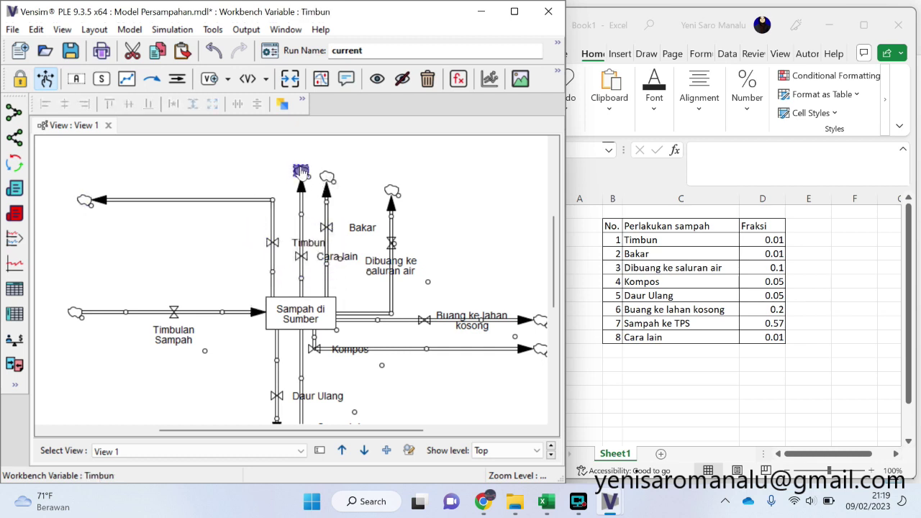
pyautogui.click(390, 187)
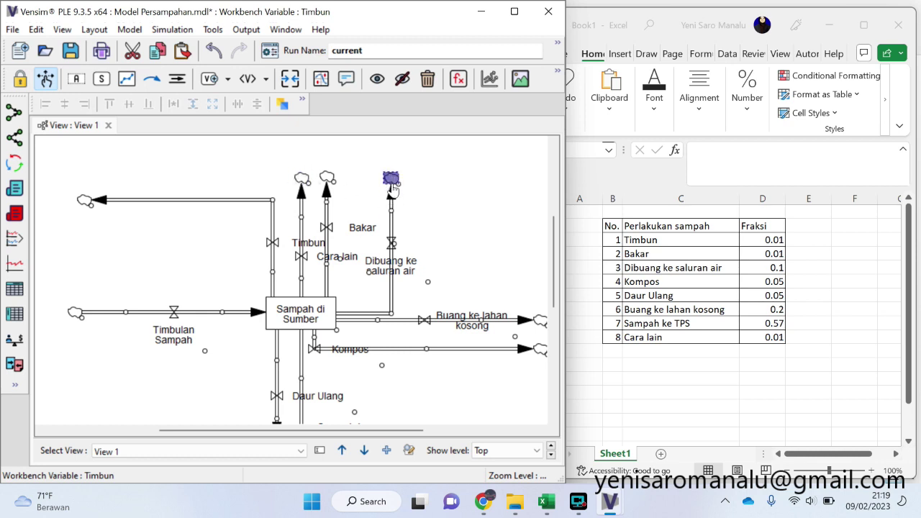
pyautogui.click(474, 245)
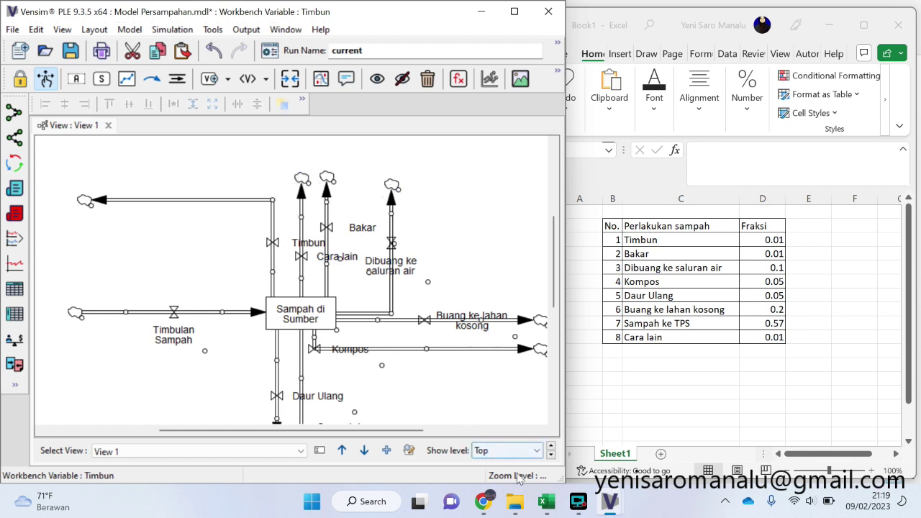
pyautogui.moveTo(550, 507)
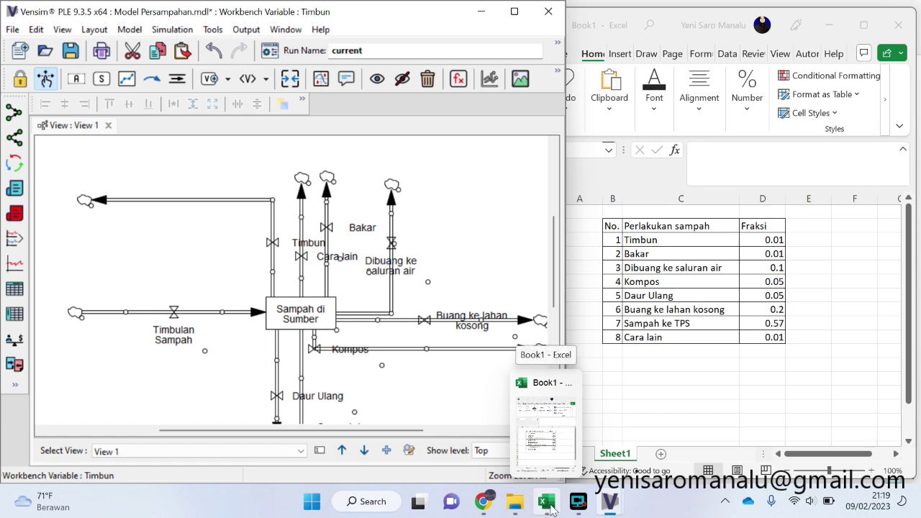
pyautogui.click(549, 503)
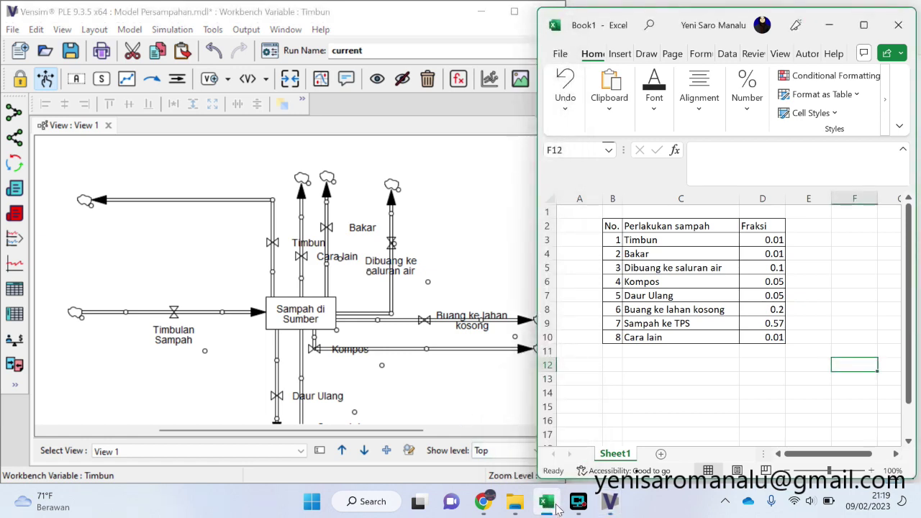
pyautogui.click(556, 509)
pyautogui.click(551, 506)
# Add an auxiliary variable named "Fraksi Timbun" to the left of the Timbun valve, above the Timbulan Sampah flow
pyautogui.click(80, 84)
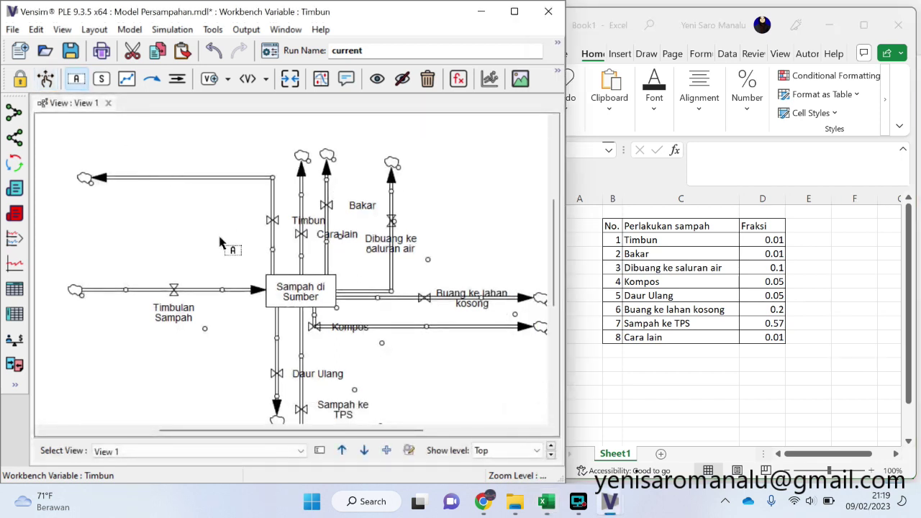
pyautogui.click(163, 227)
pyautogui.press('capslock')
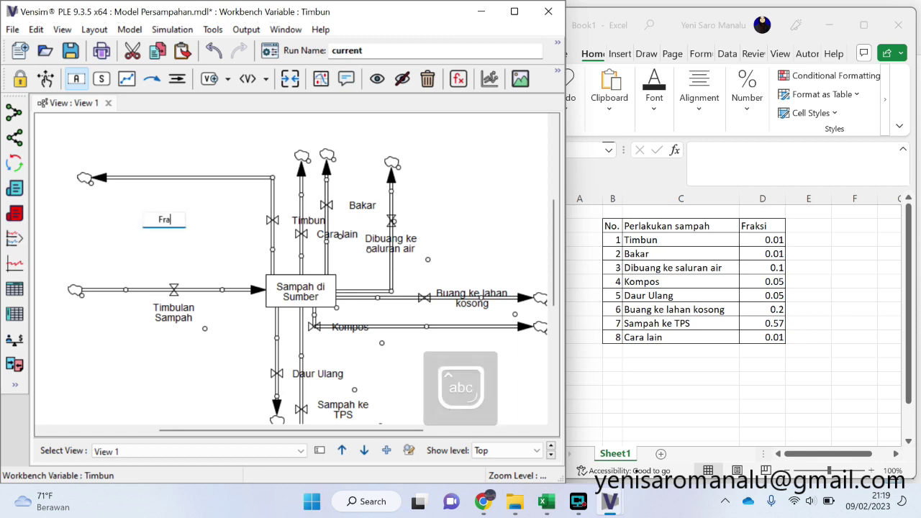
pyautogui.press('capslock')
pyautogui.write('Fraksi Timbun')
pyautogui.press('Return')
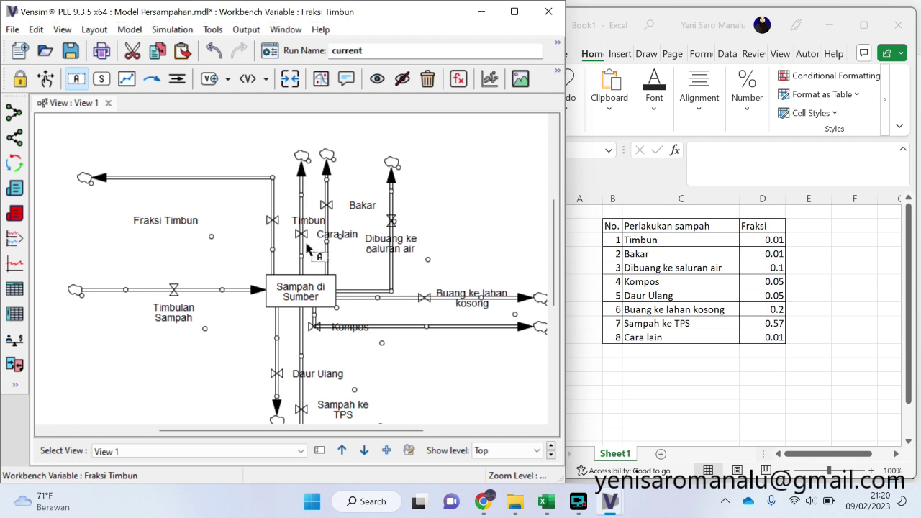
# Place the Timbun valve at the outflow's bend with its cloud lower and closer, and raise the Cara lain cloud slightly
pyautogui.click(45, 78)
pyautogui.moveTo(316, 253); pyautogui.dragTo(302, 235)
pyautogui.moveTo(85, 235); pyautogui.dragTo(114, 234)
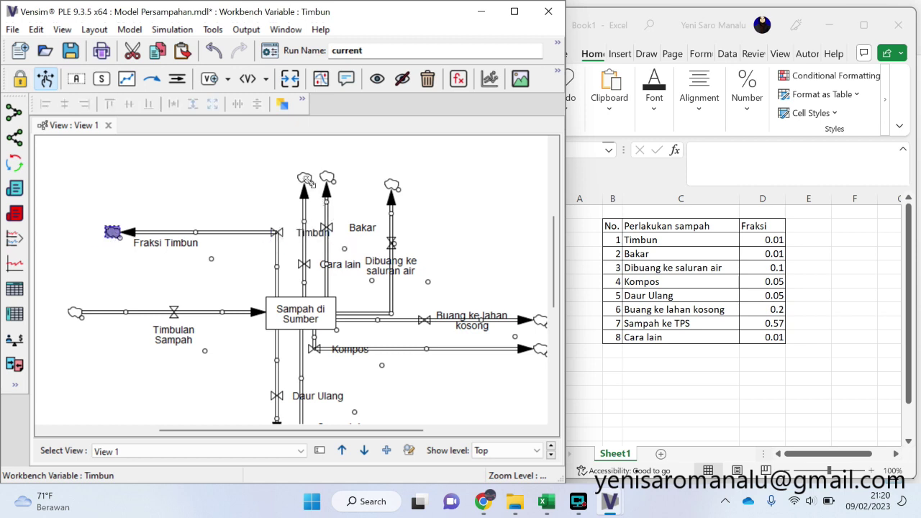
pyautogui.moveTo(307, 181); pyautogui.dragTo(305, 177)
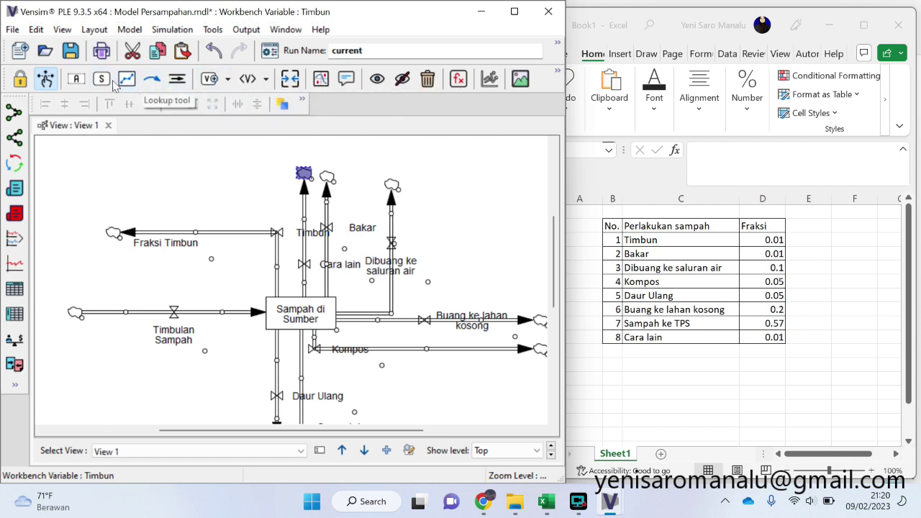
# Add an auxiliary variable named "Fraksi cara lain" to the left of the Cara lain outflow, above the Timbun flow
pyautogui.click(75, 78)
pyautogui.click(236, 171)
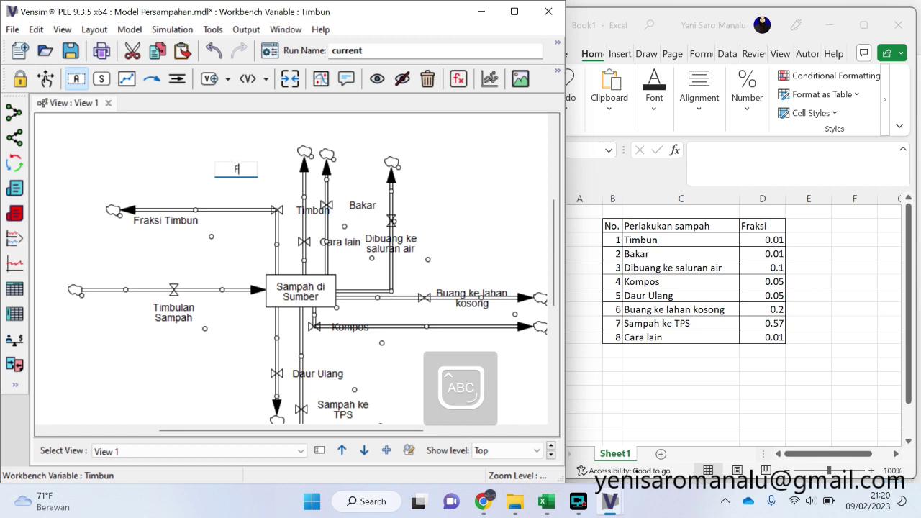
pyautogui.write('Fraksi Cara lain')
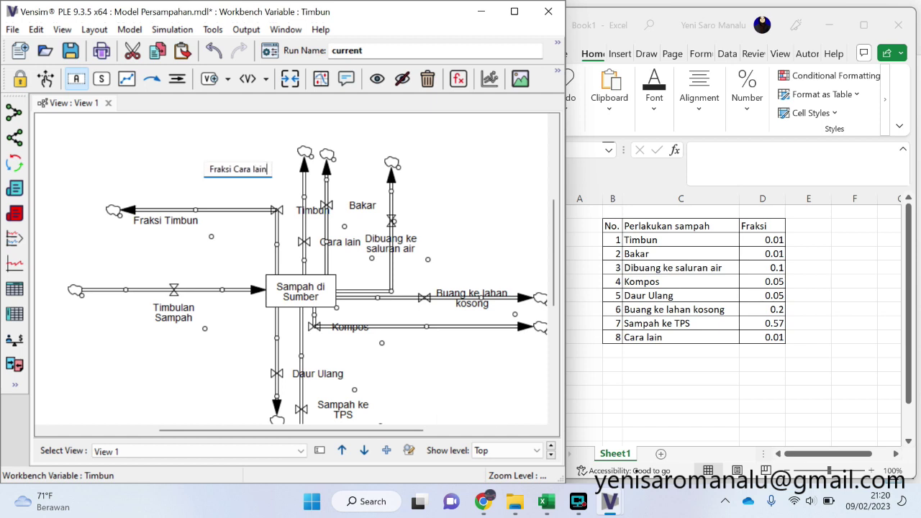
pyautogui.press('BackSpace')
pyautogui.press('BackSpace')
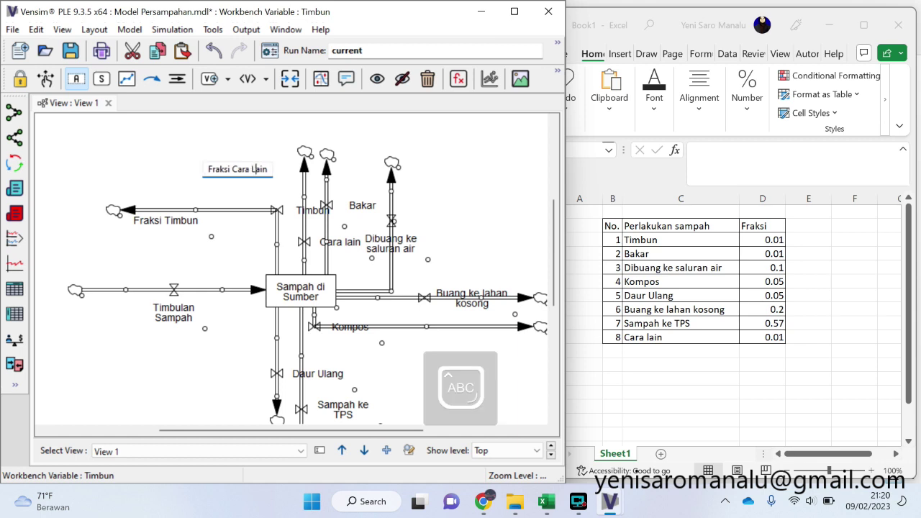
pyautogui.press('BackSpace')
pyautogui.press('BackSpace')
pyautogui.press('BackSpace')
pyautogui.press('BackSpace')
pyautogui.write('CAR')
pyautogui.press('BackSpace')
pyautogui.press('BackSpace')
pyautogui.press('BackSpace')
pyautogui.press('capslock')
pyautogui.write('cara l')
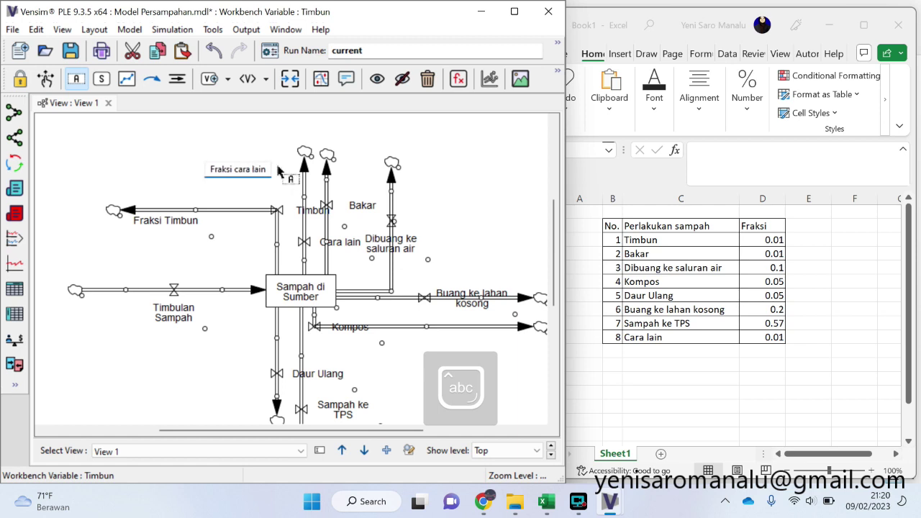
# Add auxiliary variables "Fraksi bakar" above the Bakar label and "Fraksi dibuang ke saluran air" right of the Dibuang ke saluran air outflow
pyautogui.click(353, 184)
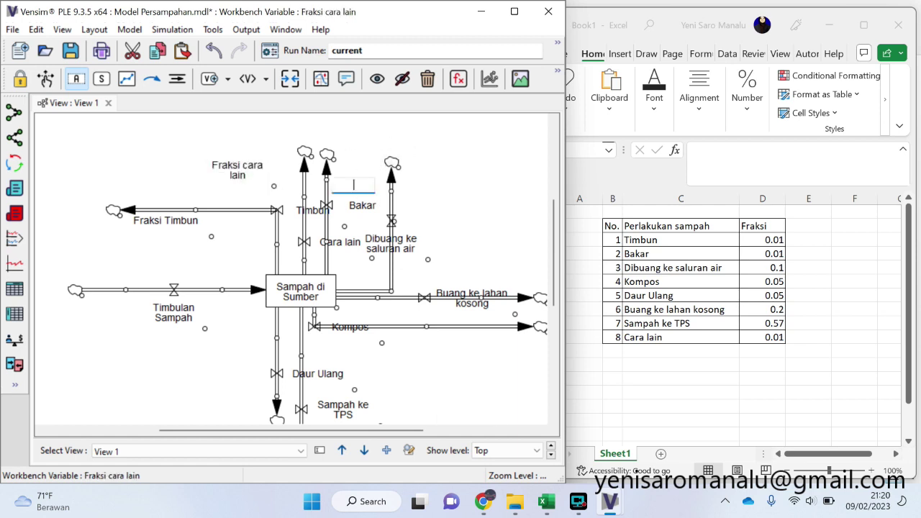
pyautogui.press('capslock')
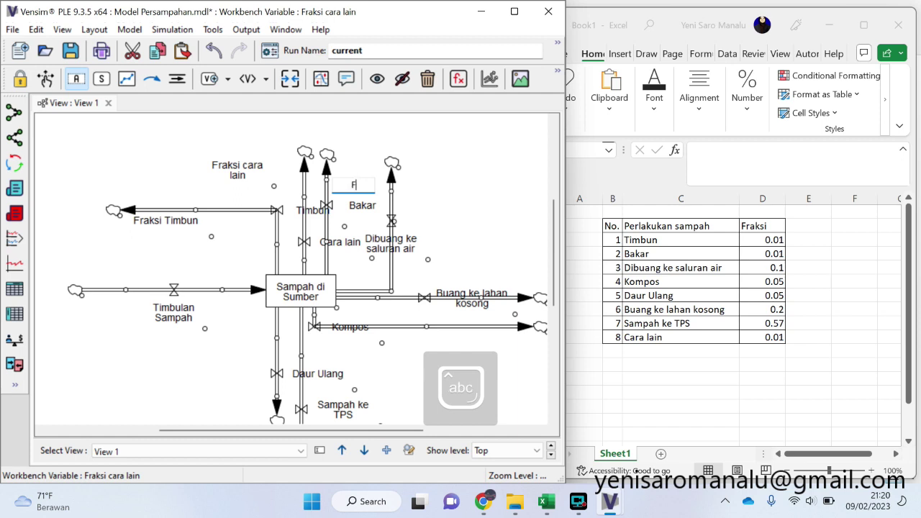
pyautogui.write('Fraksi bakar')
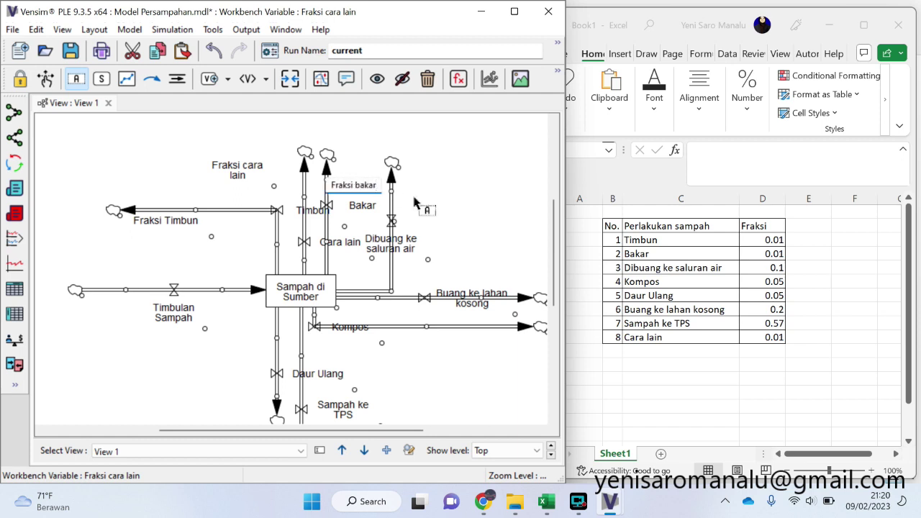
pyautogui.click(459, 203)
pyautogui.press('capslock')
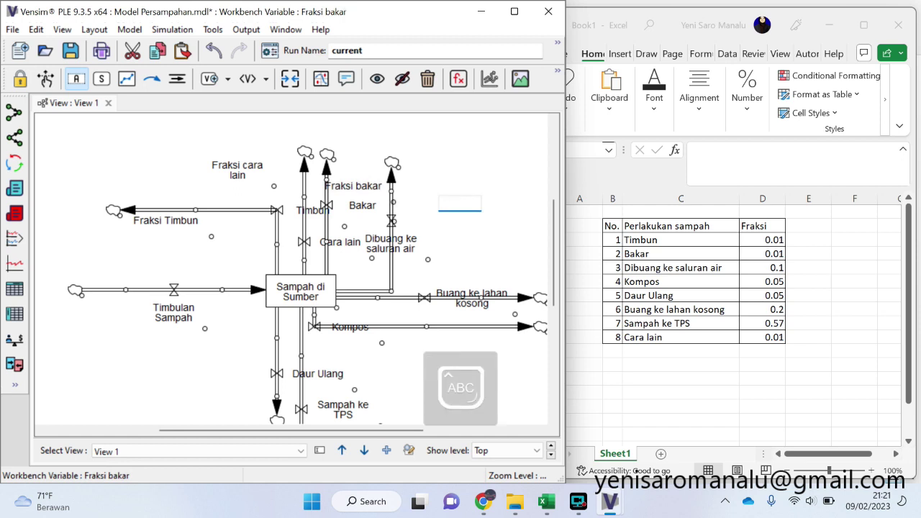
pyautogui.write('Fraksi dibuang ke saluran air')
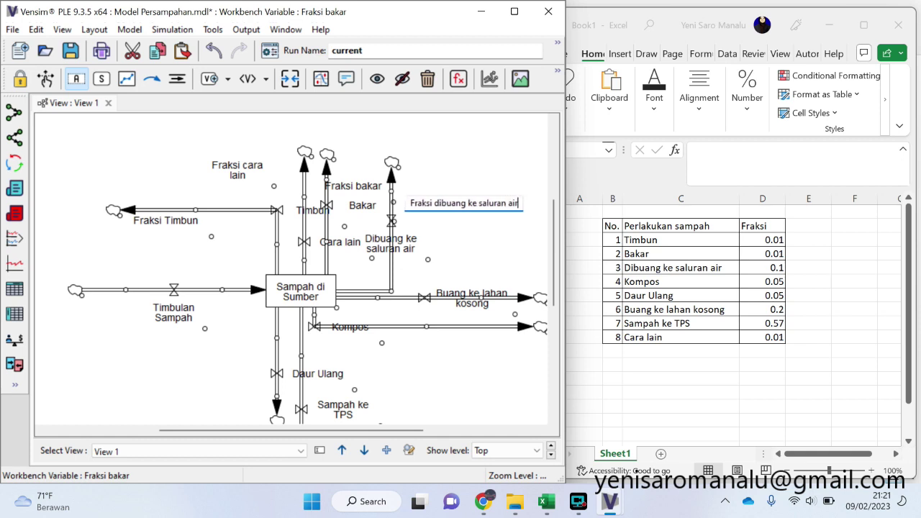
# Add an auxiliary variable named "Fraksi buang ke lahan kosong" just above the Buang ke lahan kosong outflow
pyautogui.press('Return')
pyautogui.click(480, 267)
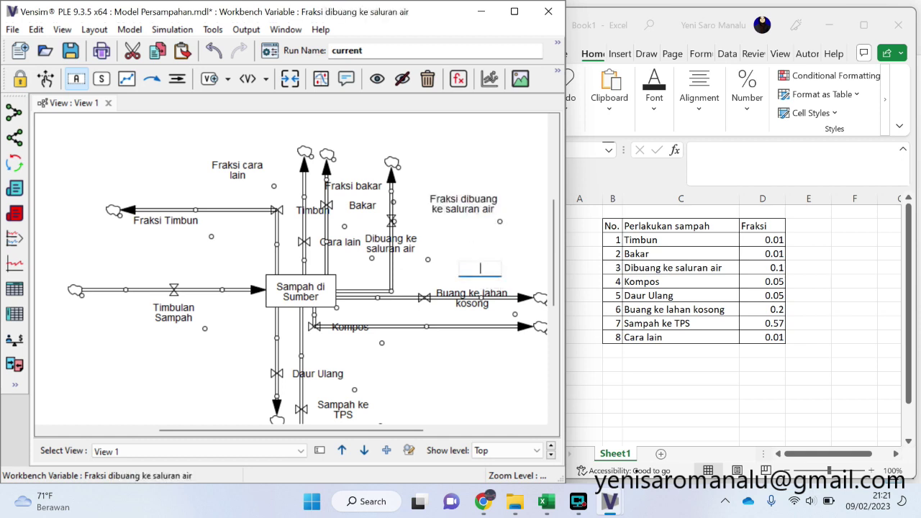
pyautogui.press('capslock')
pyautogui.write('Fraksi buang ')
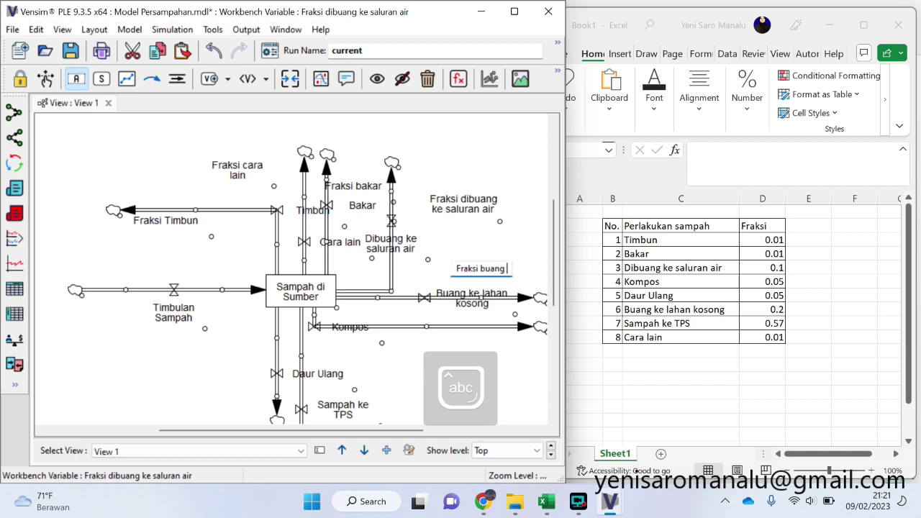
pyautogui.write('ke lahan k')
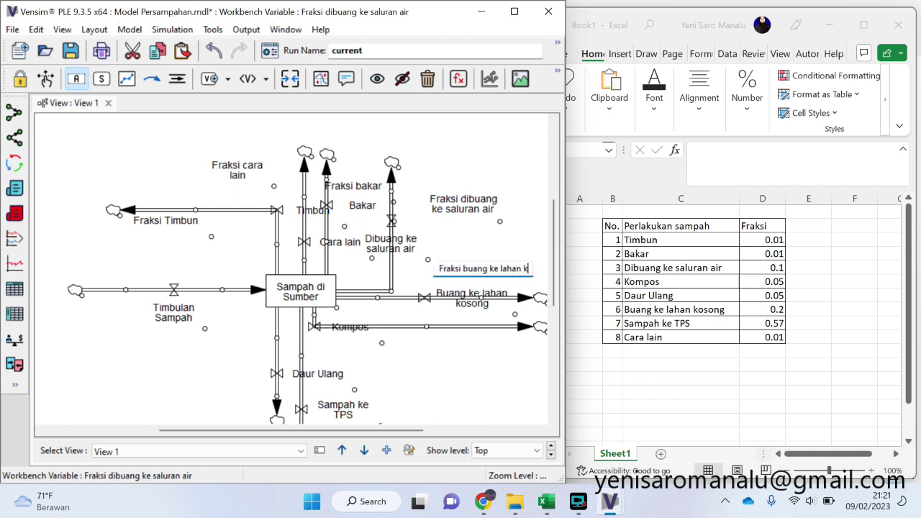
pyautogui.write('osong')
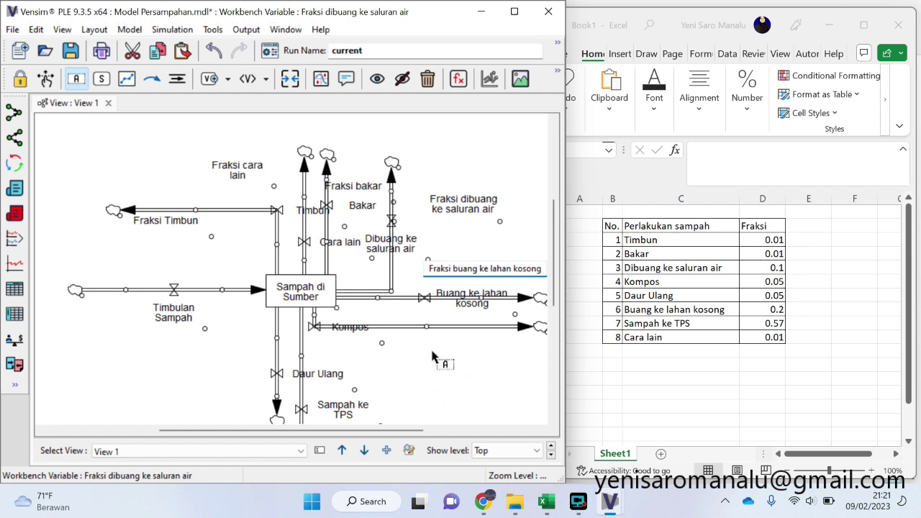
# Add an auxiliary variable named "Fraksi kompos" below the Kompos outflow, right of the Kompos label
pyautogui.click(436, 358)
pyautogui.press('capslock')
pyautogui.write('F')
pyautogui.press('capslock')
pyautogui.write('r')
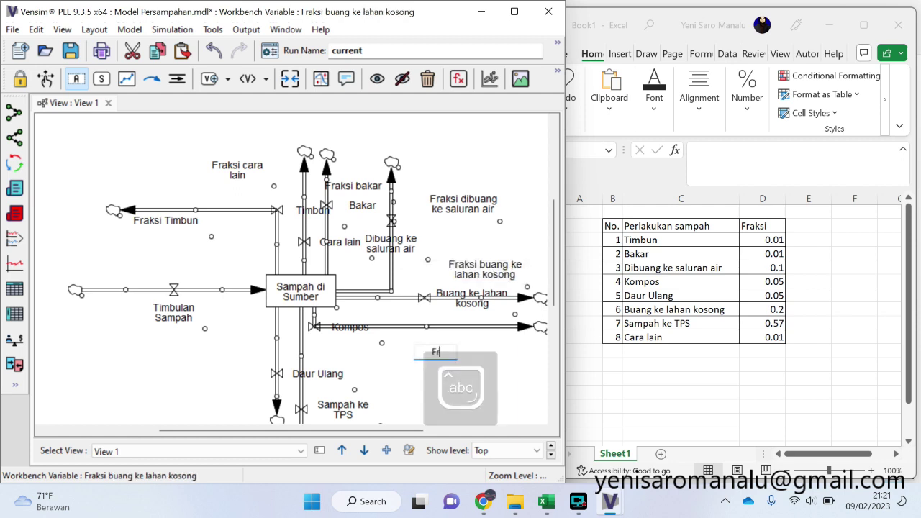
pyautogui.write('aksi kompos')
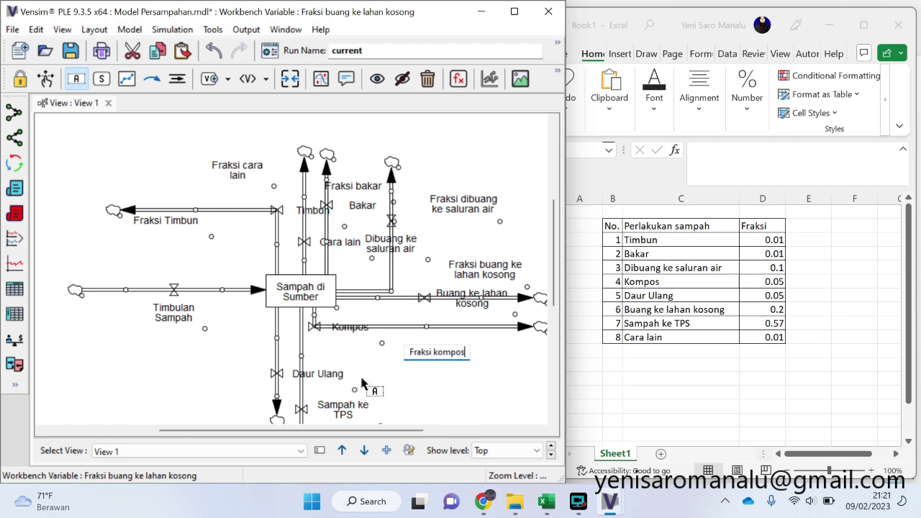
pyautogui.press('Return')
# Add an auxiliary variable named "Fraksi daur ulang" to the left of the Daur Ulang valve, below Timbulan Sampah
pyautogui.scroll(-2, 362, 383)
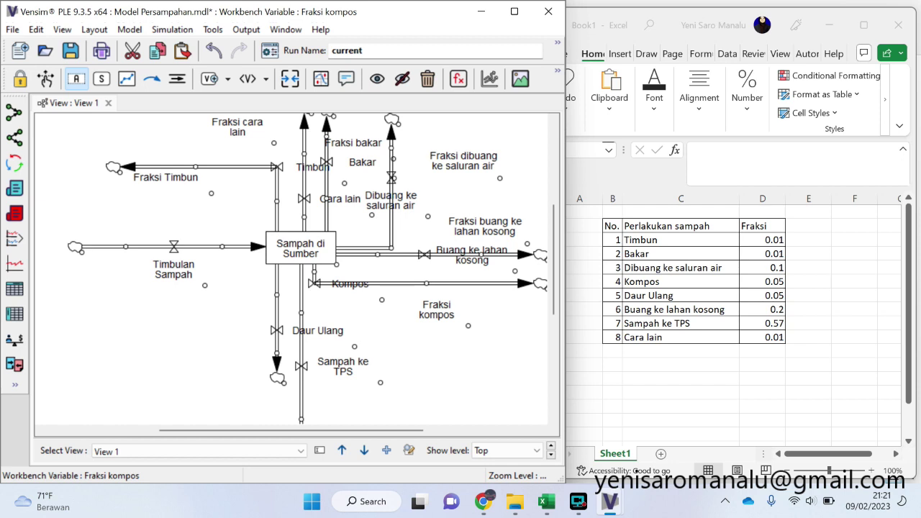
pyautogui.click(206, 332)
pyautogui.write('G')
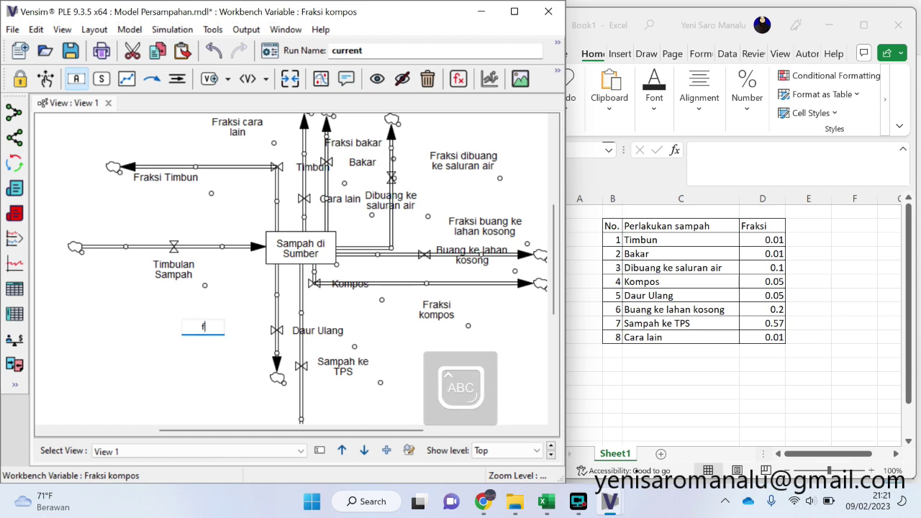
pyautogui.press('capslock')
pyautogui.write('raksi Daur u')
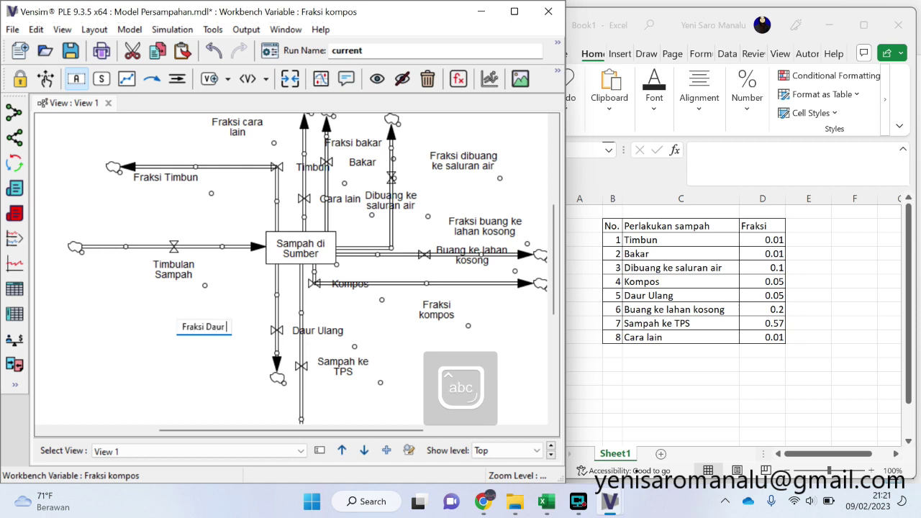
pyautogui.press('BackSpace')
pyautogui.press('BackSpace')
pyautogui.press('BackSpace')
pyautogui.press('BackSpace')
pyautogui.press('BackSpace')
pyautogui.press('BackSpace')
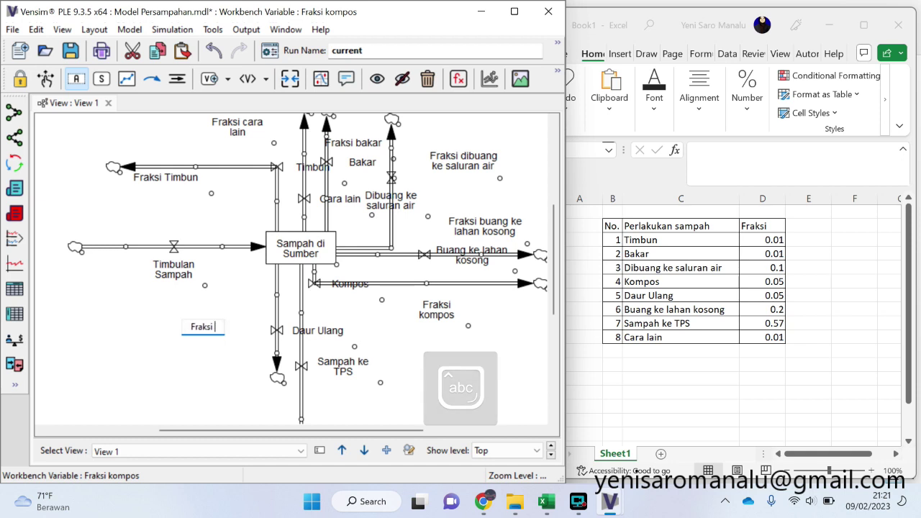
pyautogui.write('daur ulang')
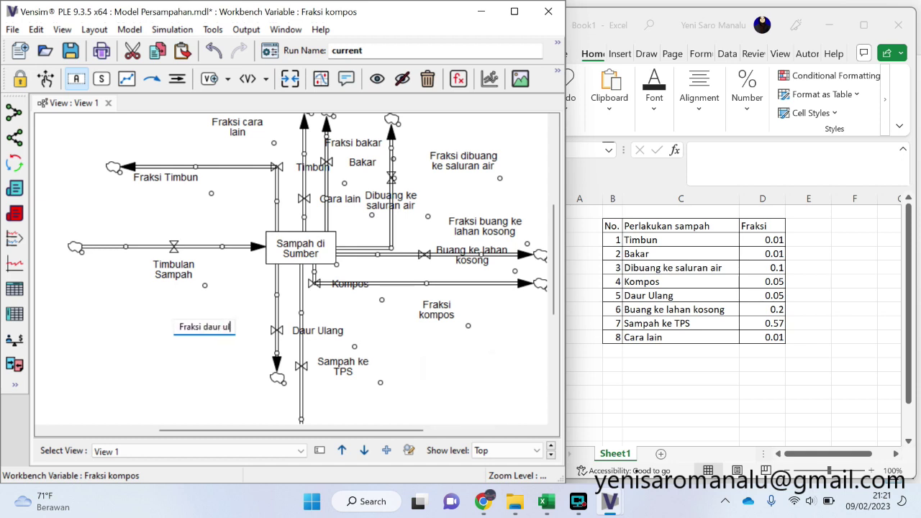
# Add an auxiliary variable named "Fraksi sampah ke TPS" to the right of the Sampah ke TPS label
pyautogui.click(417, 362)
pyautogui.write('Fra')
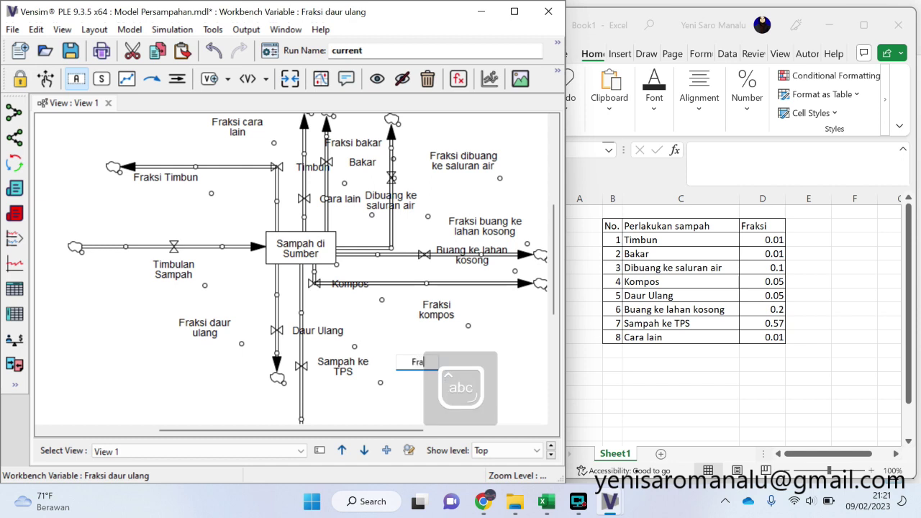
pyautogui.write('ksi sampah ke')
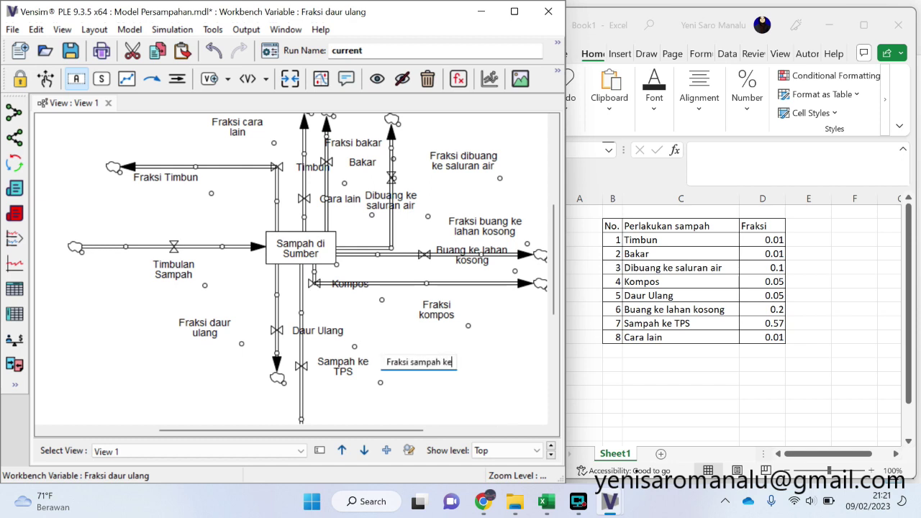
pyautogui.write(' TPS')
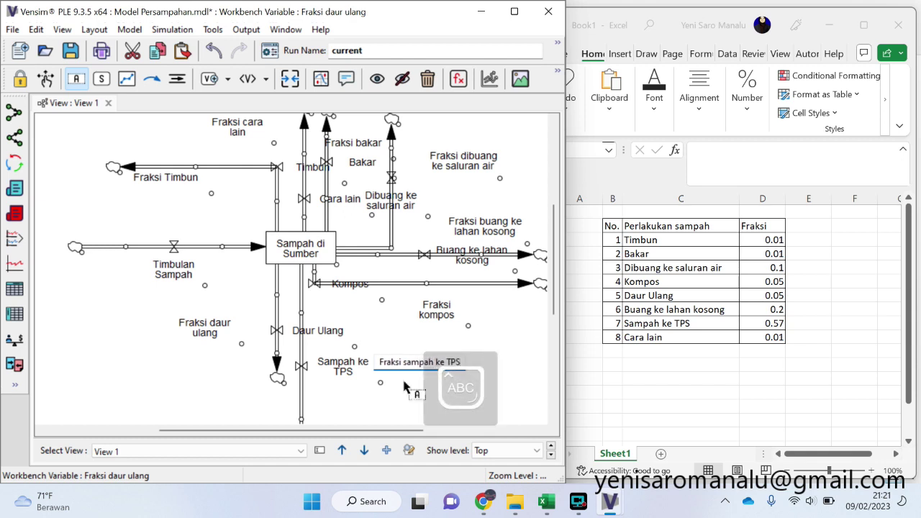
pyautogui.press('Return')
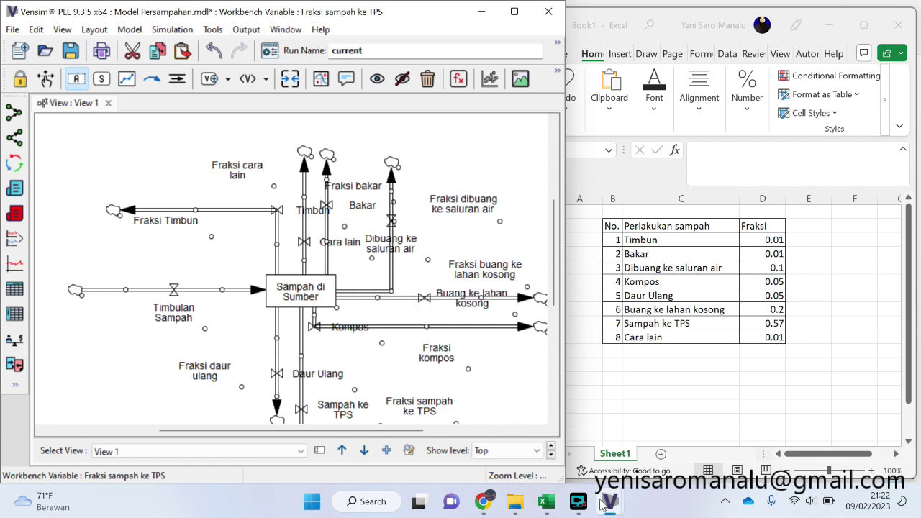
# Switch to File Explorer, open the Model Struktur file from the Persampahan folder in Vensim and dismiss the startup splash
pyautogui.moveTo(603, 504)
pyautogui.moveTo(515, 502)
pyautogui.click(460, 445)
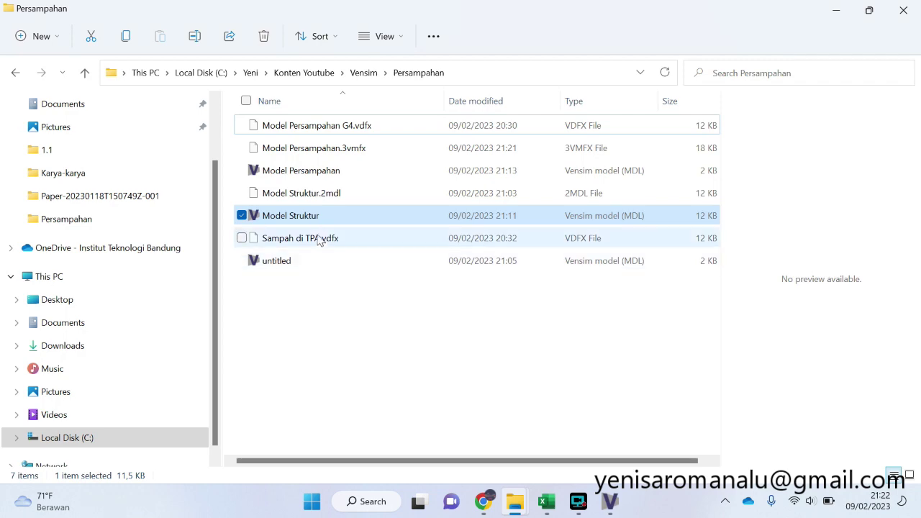
pyautogui.click(317, 173)
pyautogui.doubleClick(314, 217)
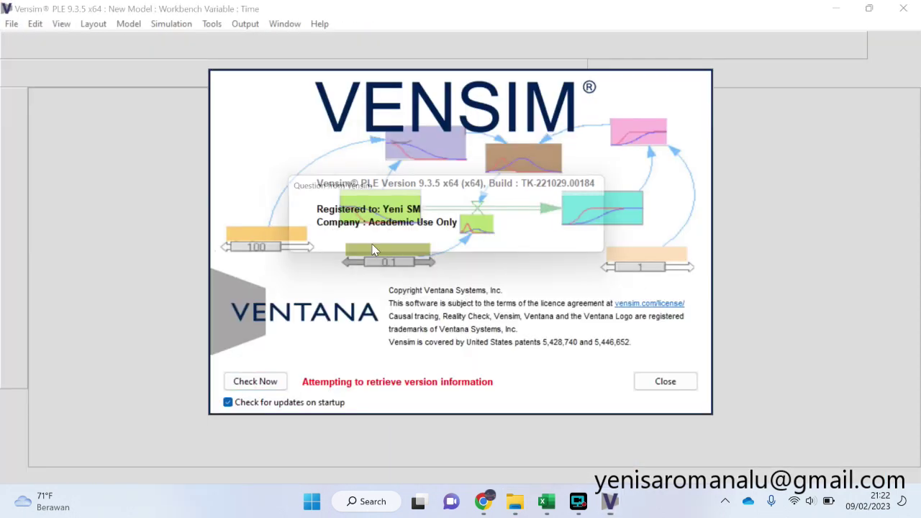
pyautogui.click(541, 245)
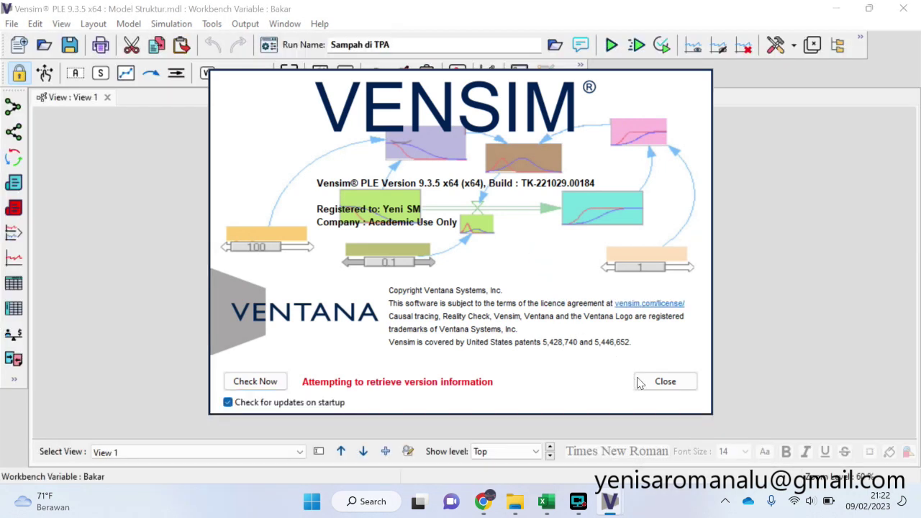
pyautogui.click(664, 382)
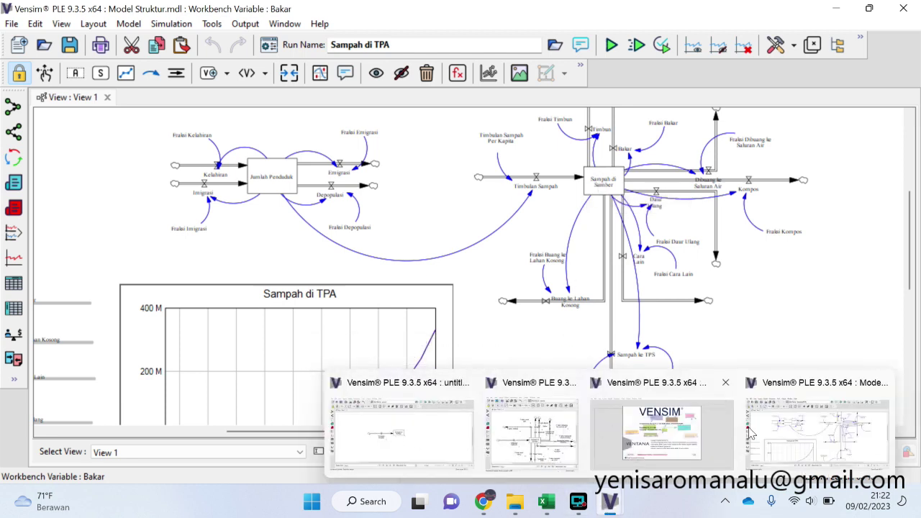
pyautogui.click(702, 421)
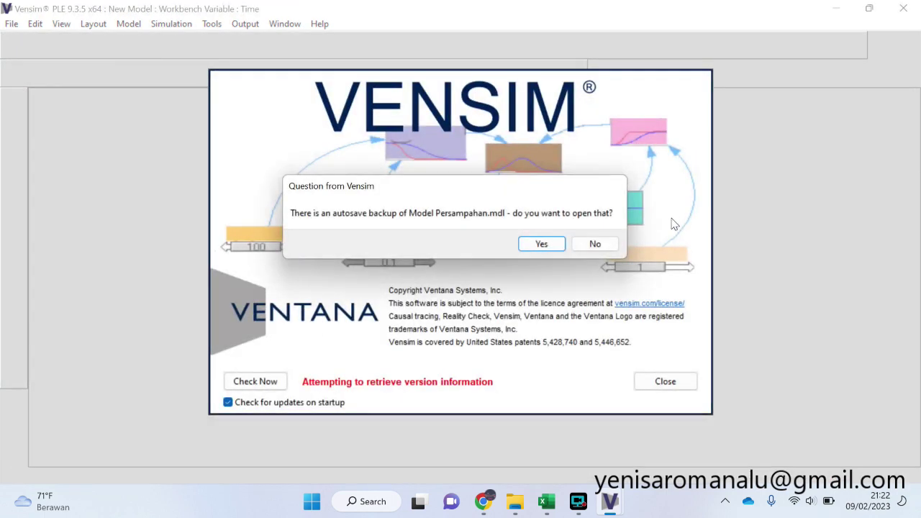
pyautogui.click(541, 245)
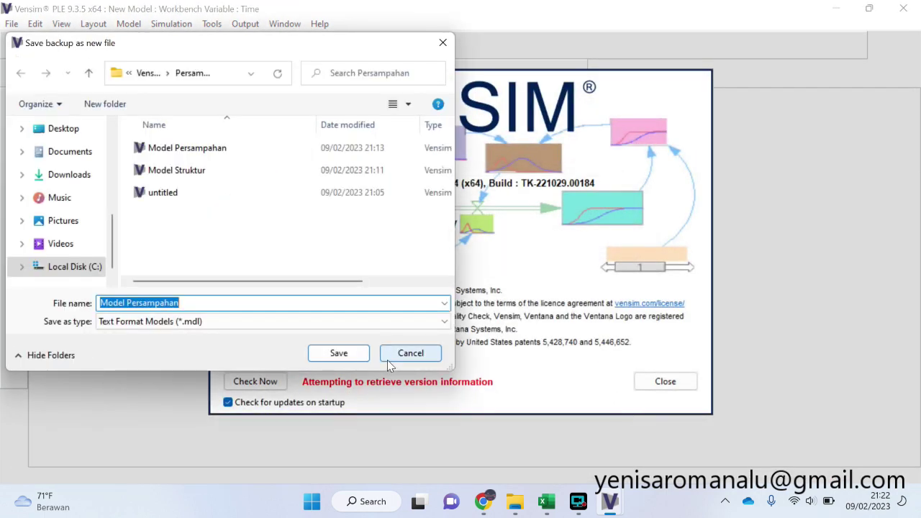
pyautogui.click(428, 353)
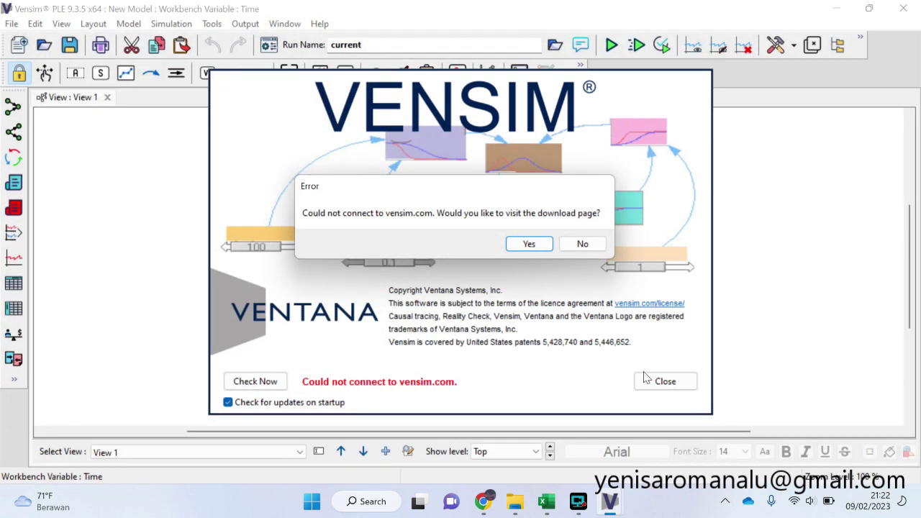
pyautogui.click(529, 243)
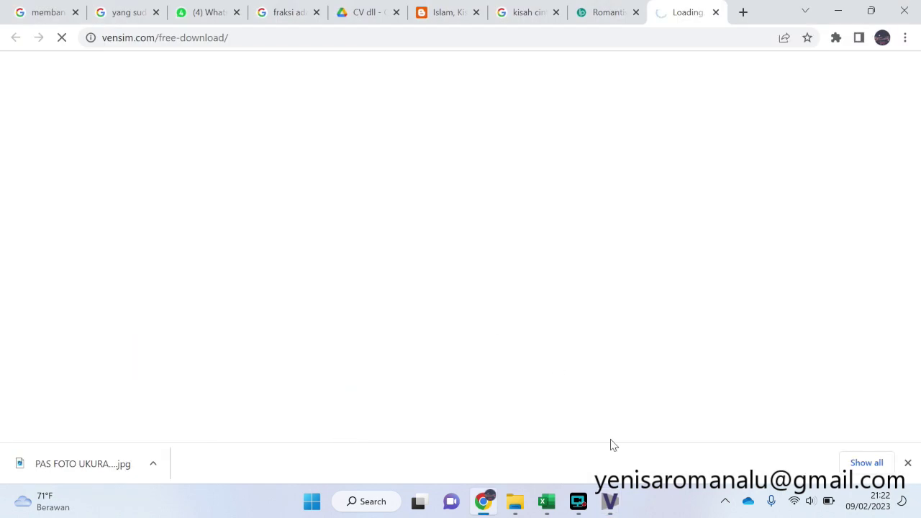
pyautogui.moveTo(610, 501)
pyautogui.moveTo(440, 433)
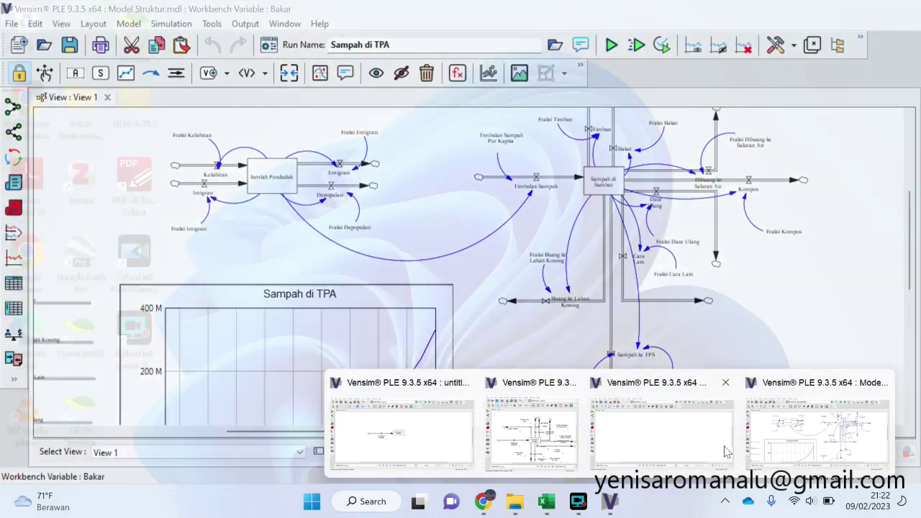
pyautogui.click(649, 443)
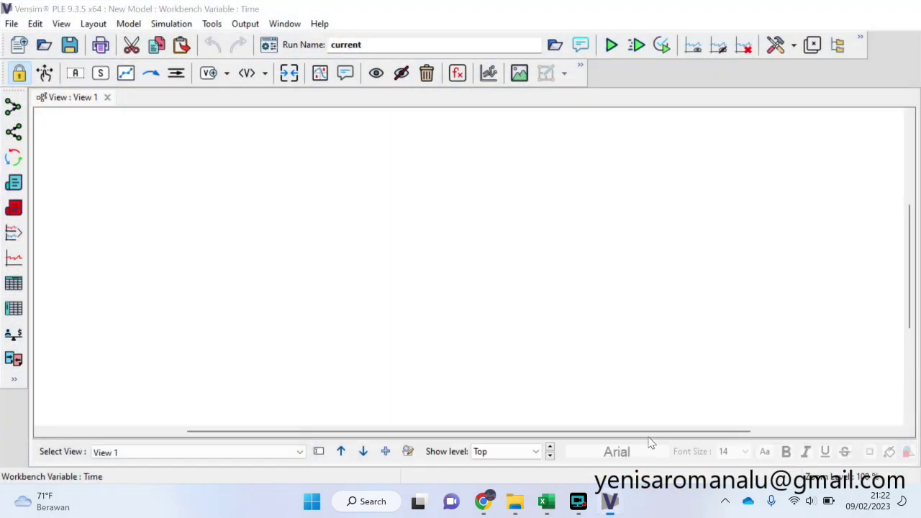
pyautogui.click(904, 10)
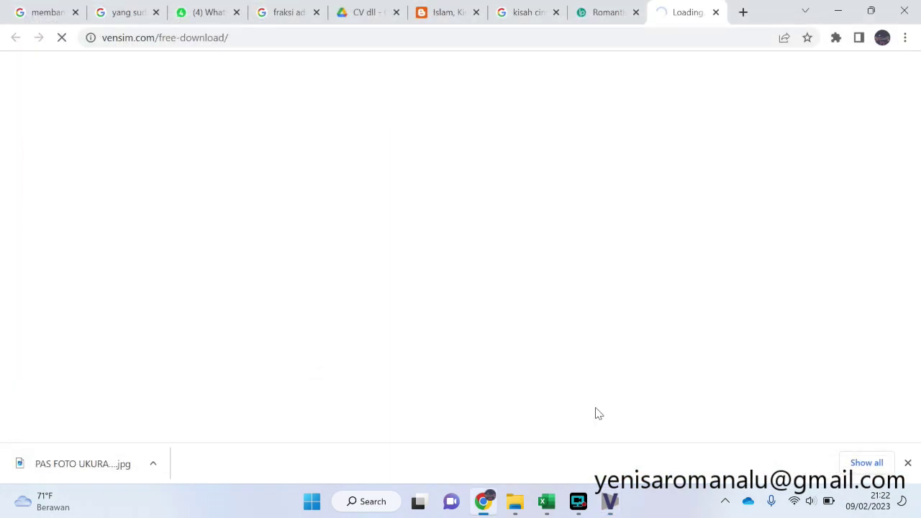
# Return to the Persampahan folder in File Explorer and open the Model Struktur file again
pyautogui.moveTo(514, 502)
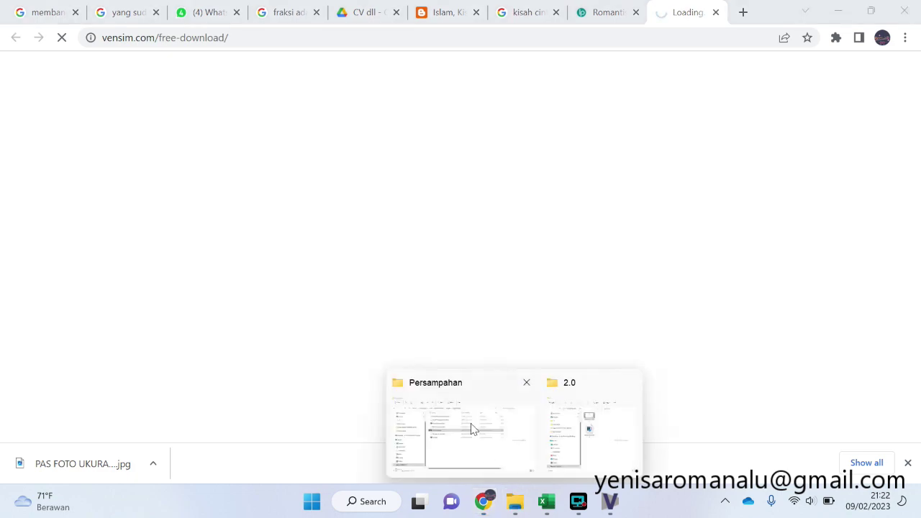
pyautogui.click(471, 428)
pyautogui.doubleClick(298, 217)
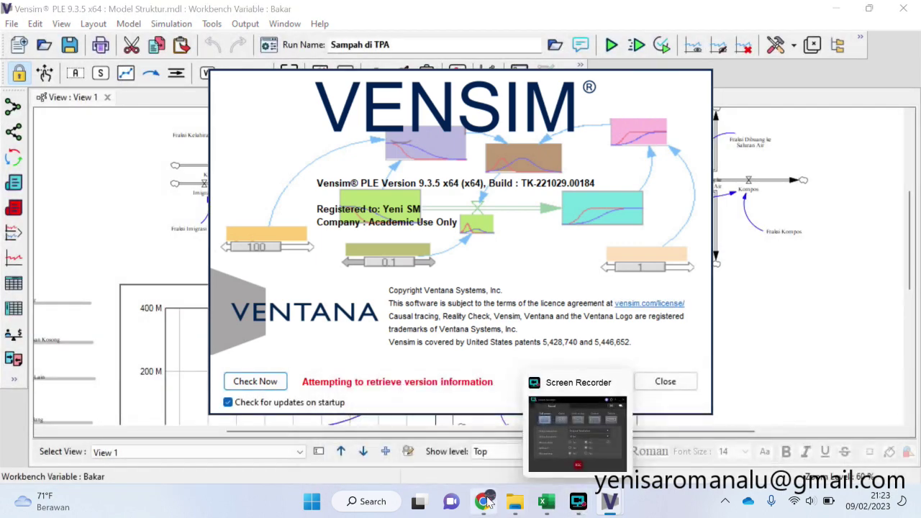
# Open Model Persampahan from the Persampahan folder using its autosave backup, saved as "Model Persampahan OK", and decline the download page
pyautogui.moveTo(514, 501)
pyautogui.click(464, 447)
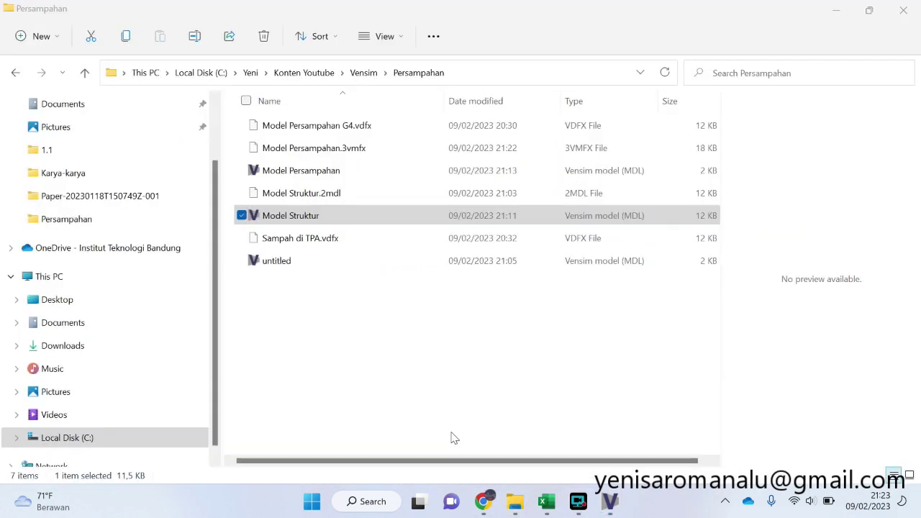
pyautogui.click(300, 175)
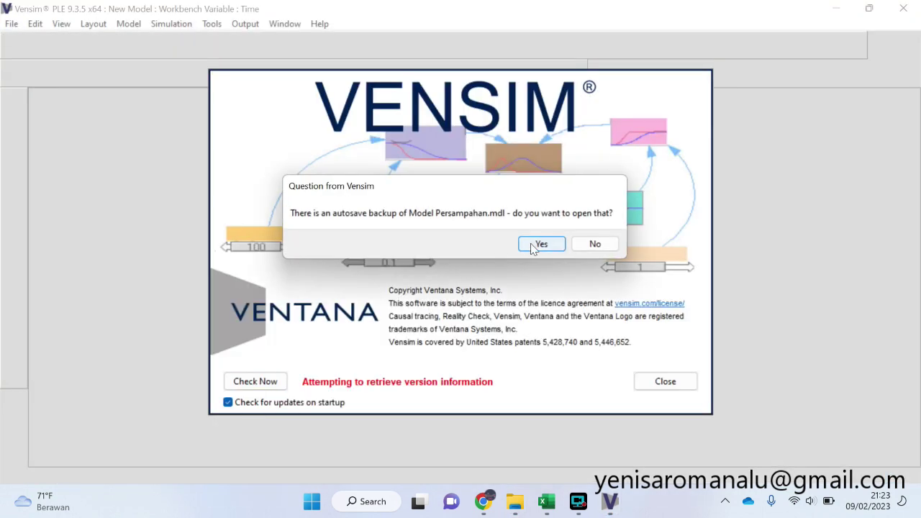
pyautogui.click(532, 248)
pyautogui.click(181, 303)
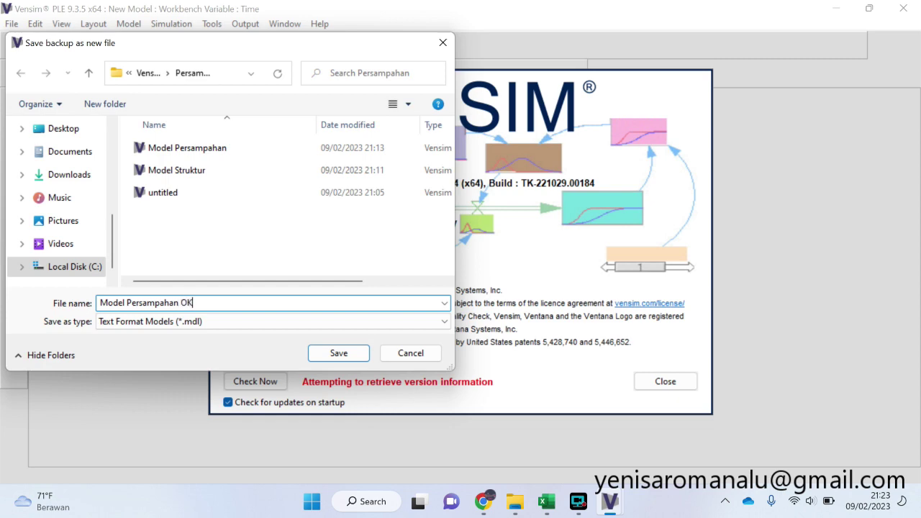
pyautogui.click(353, 354)
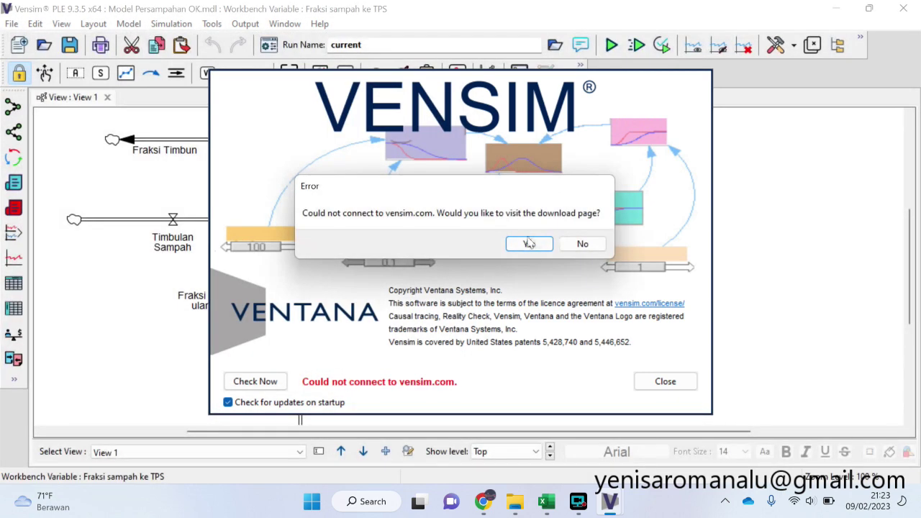
pyautogui.click(582, 244)
pyautogui.click(665, 382)
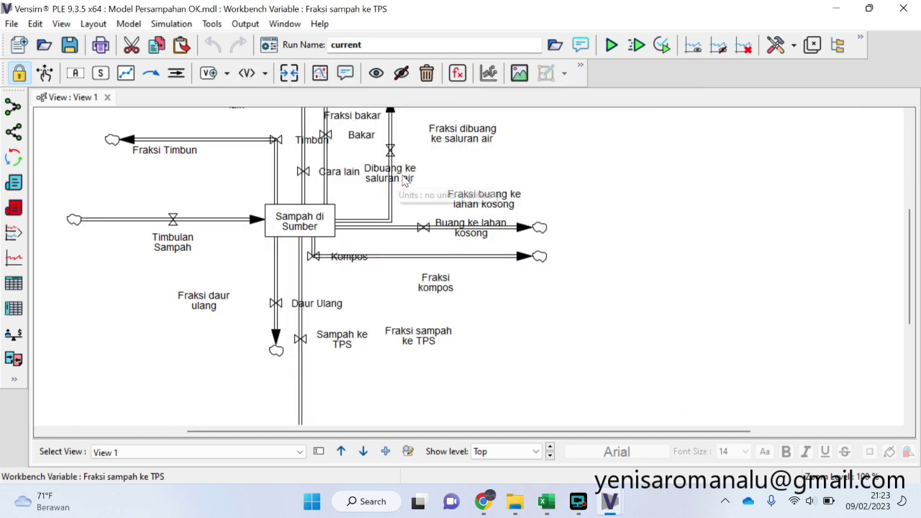
pyautogui.scroll(1, 506, 342)
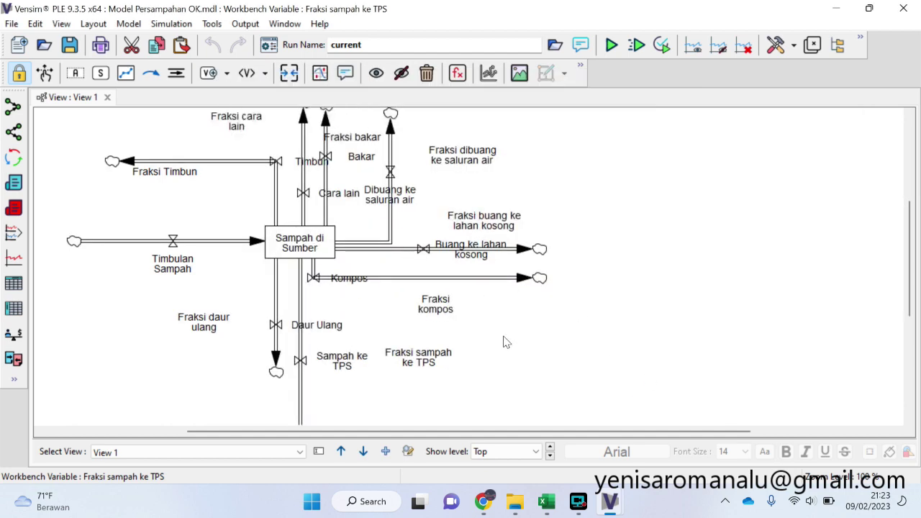
pyautogui.scroll(1, 506, 343)
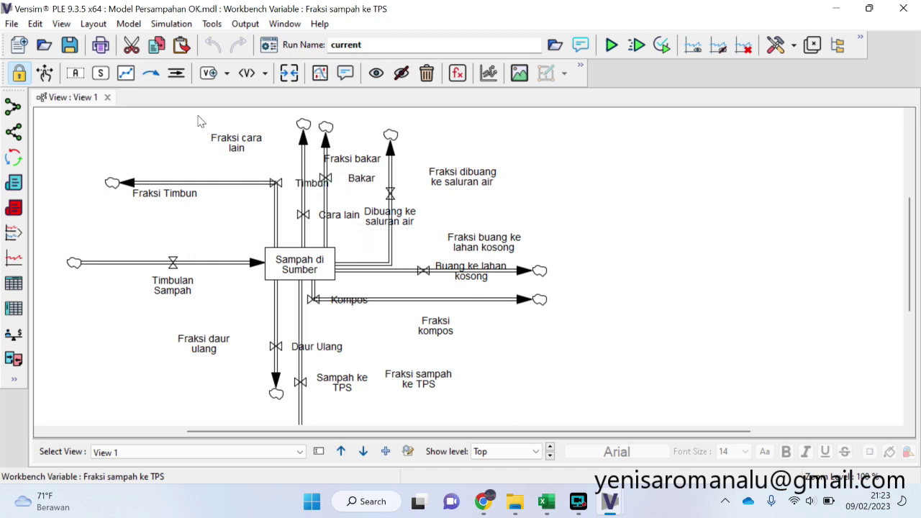
# Move Fraksi Timbun into the space below the Timbun outflow and link it to Timbun with a curved arrow
pyautogui.click(155, 77)
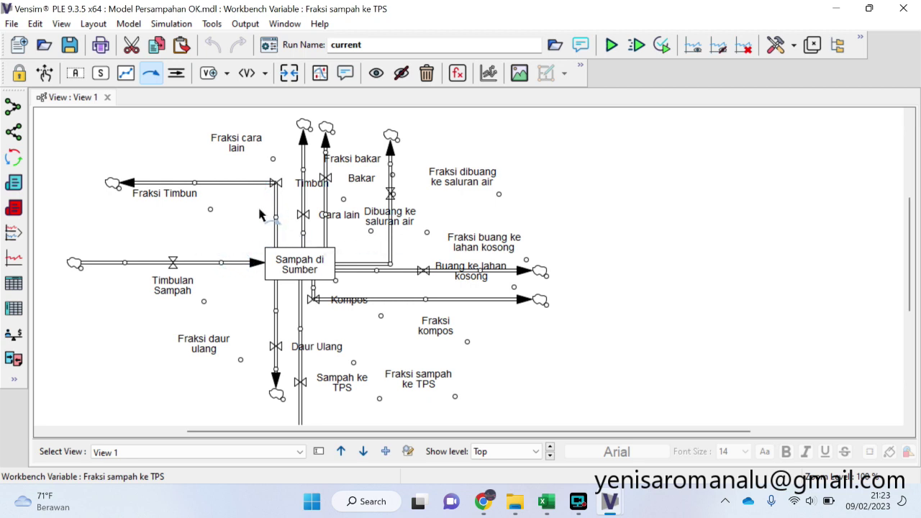
pyautogui.scroll(1, 230, 238)
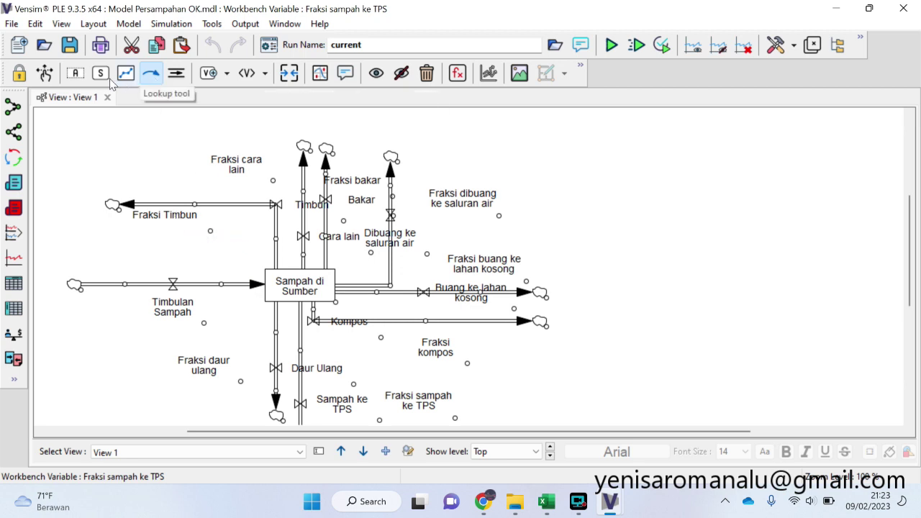
pyautogui.click(44, 72)
pyautogui.moveTo(180, 247); pyautogui.dragTo(221, 276)
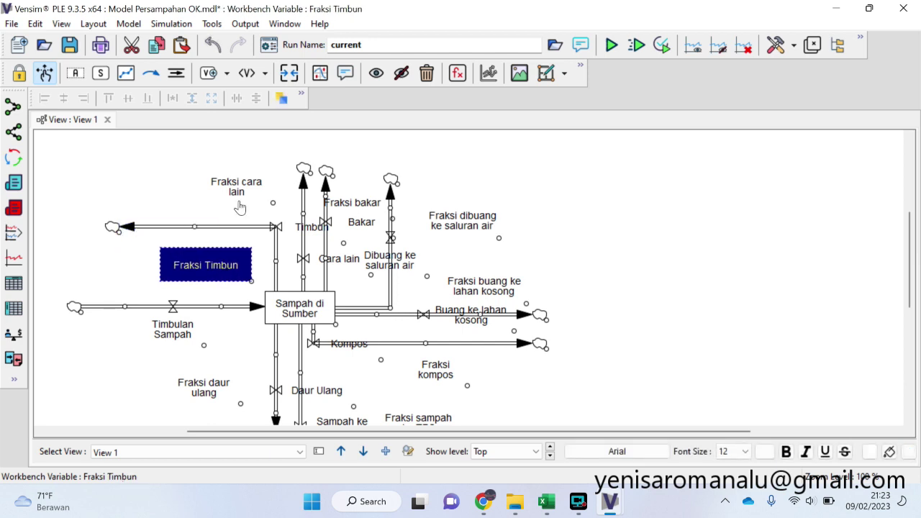
pyautogui.click(151, 73)
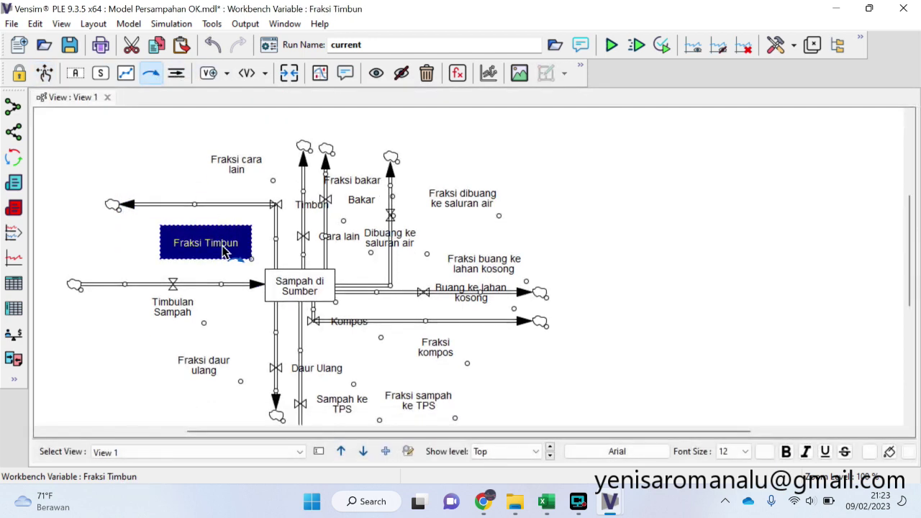
pyautogui.click(223, 249)
pyautogui.click(301, 207)
pyautogui.moveTo(262, 224); pyautogui.dragTo(243, 207)
# Link Fraksi cara lain to the Cara lain flow with a curved arrow
pyautogui.click(234, 164)
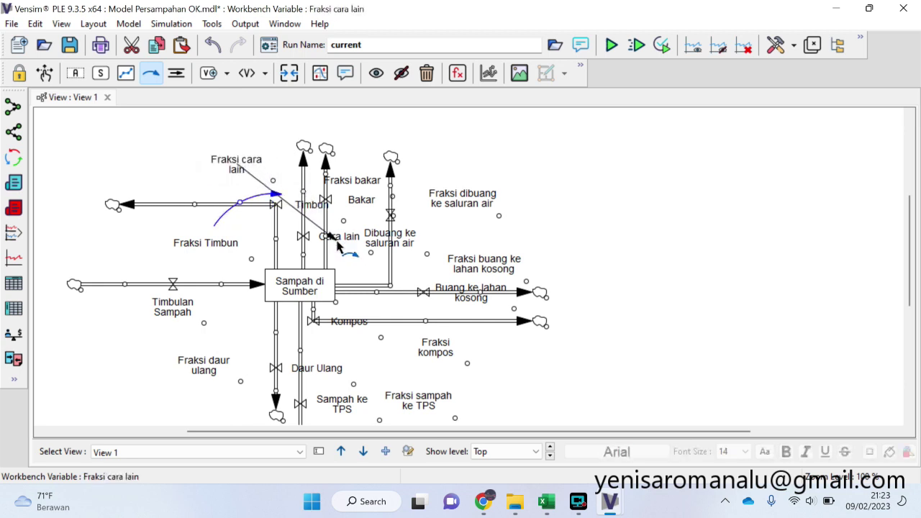
pyautogui.click(317, 238)
pyautogui.moveTo(284, 203); pyautogui.dragTo(301, 189)
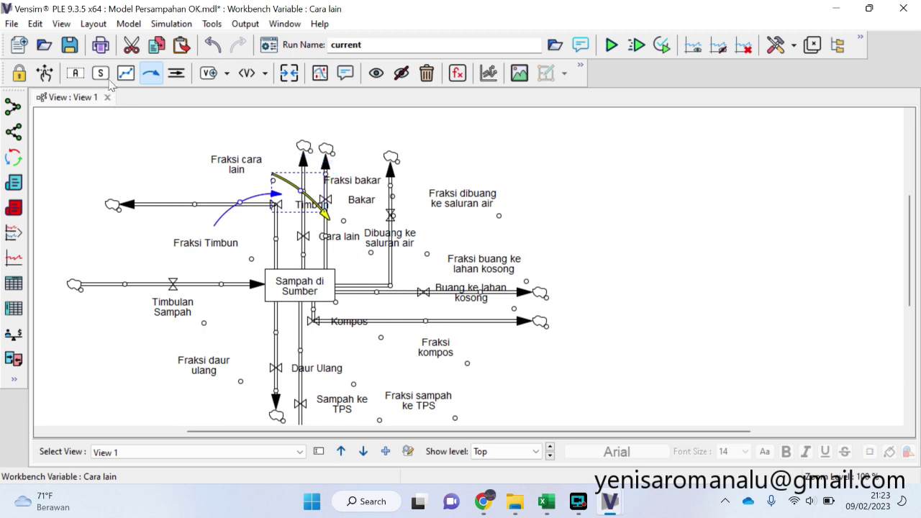
# Lengthen the Cara lain and Bakar outflows upward and move the Cara lain valve above the Fraksi cara lain label
pyautogui.click(45, 73)
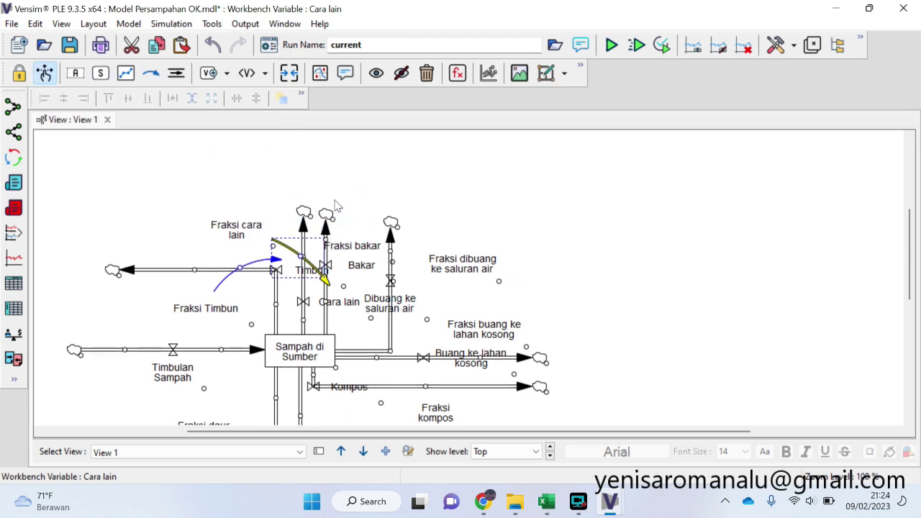
pyautogui.moveTo(303, 215); pyautogui.dragTo(303, 140)
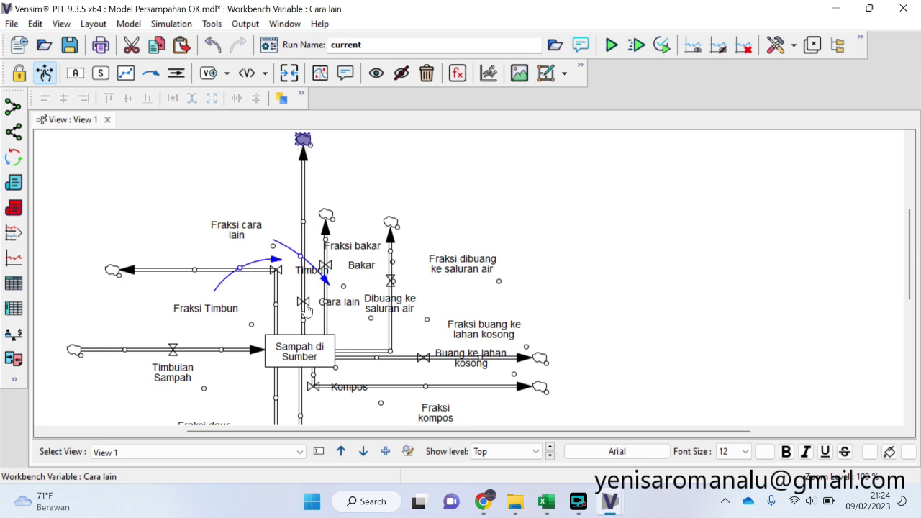
pyautogui.moveTo(308, 310); pyautogui.dragTo(329, 148)
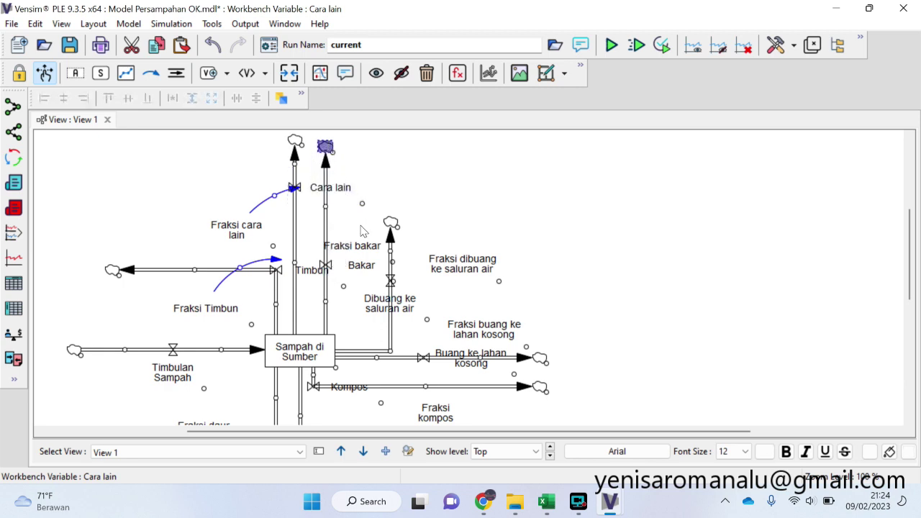
# Spread the Bakar and Dibuang ke saluran air flows apart, placing Fraksi bakar up to the right of the Bakar valve
pyautogui.moveTo(361, 253); pyautogui.dragTo(421, 202)
pyautogui.moveTo(364, 267); pyautogui.dragTo(439, 230)
pyautogui.moveTo(394, 288); pyautogui.dragTo(425, 285)
pyautogui.moveTo(425, 230); pyautogui.dragTo(425, 219)
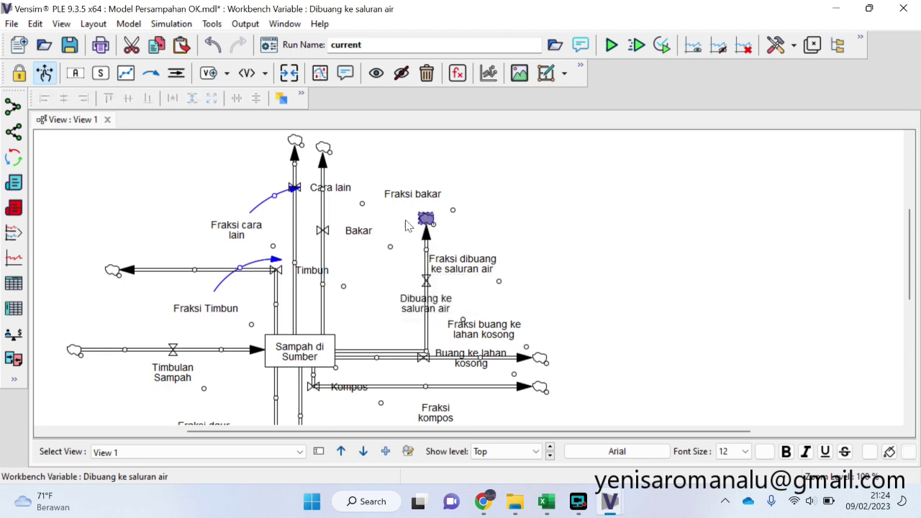
pyautogui.moveTo(359, 235); pyautogui.dragTo(357, 248)
# Link Fraksi bakar to the Bakar flow with an arrow
pyautogui.click(151, 73)
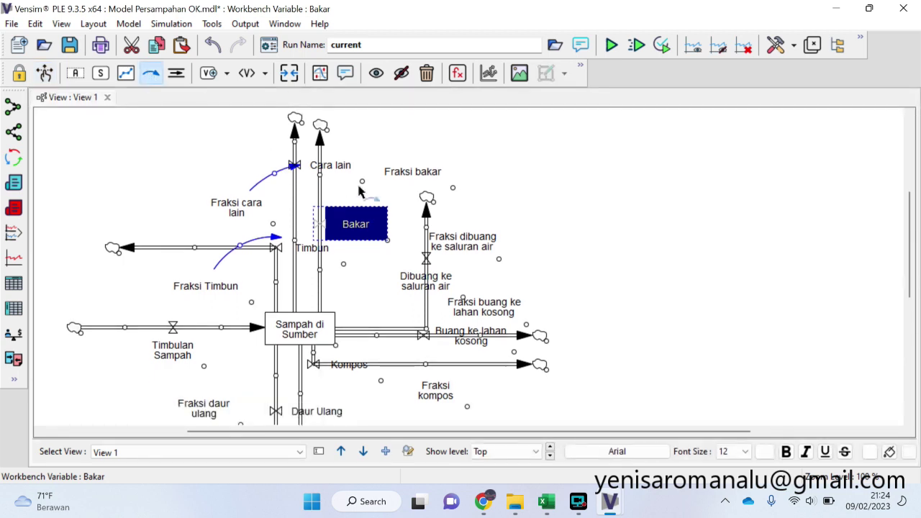
pyautogui.click(407, 178)
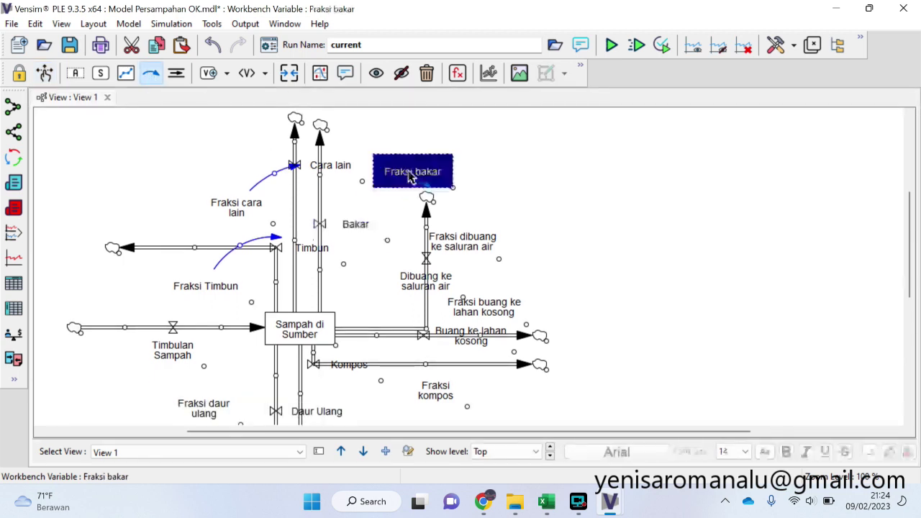
pyautogui.click(354, 223)
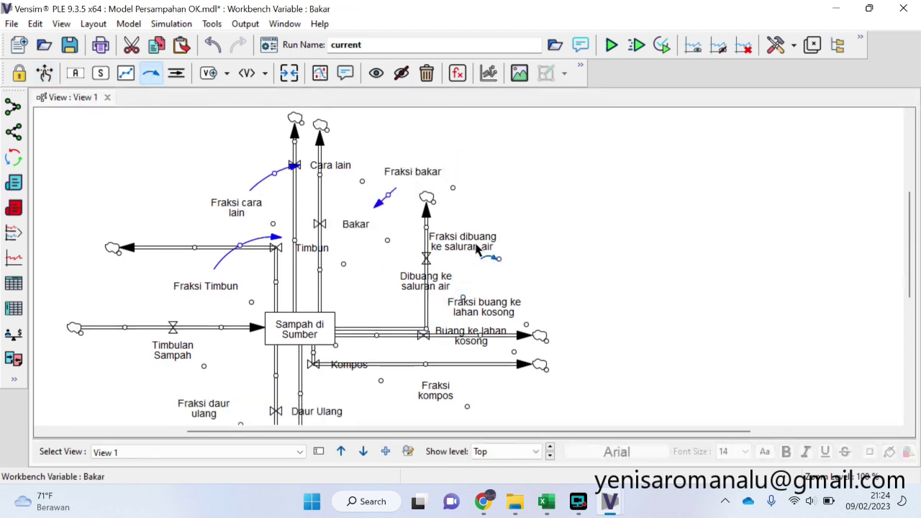
# Move Fraksi dibuang ke saluran air and Fraksi buang ke lahan kosong farther right, and link the former to Dibuang ke saluran air with a curved arrow
pyautogui.click(44, 73)
pyautogui.moveTo(465, 268)
pyautogui.mouseDown()
pyautogui.moveTo(514, 263)
pyautogui.moveTo(420, 283)
pyautogui.mouseUp()
pyautogui.click(152, 73)
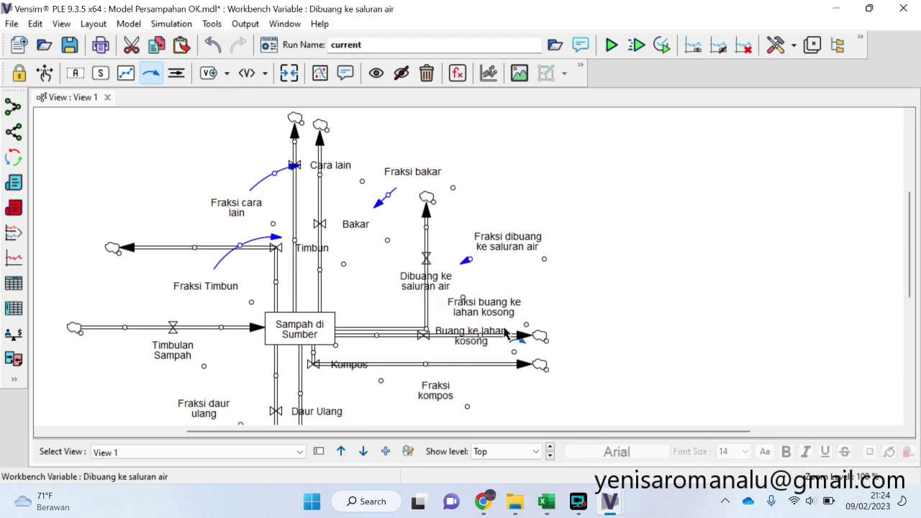
pyautogui.click(44, 73)
pyautogui.moveTo(497, 334); pyautogui.dragTo(581, 322)
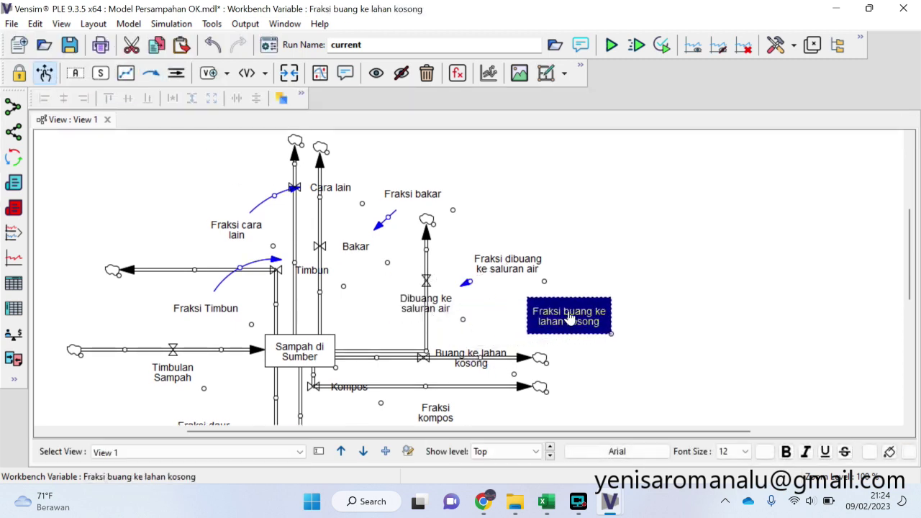
pyautogui.moveTo(466, 284); pyautogui.dragTo(473, 273)
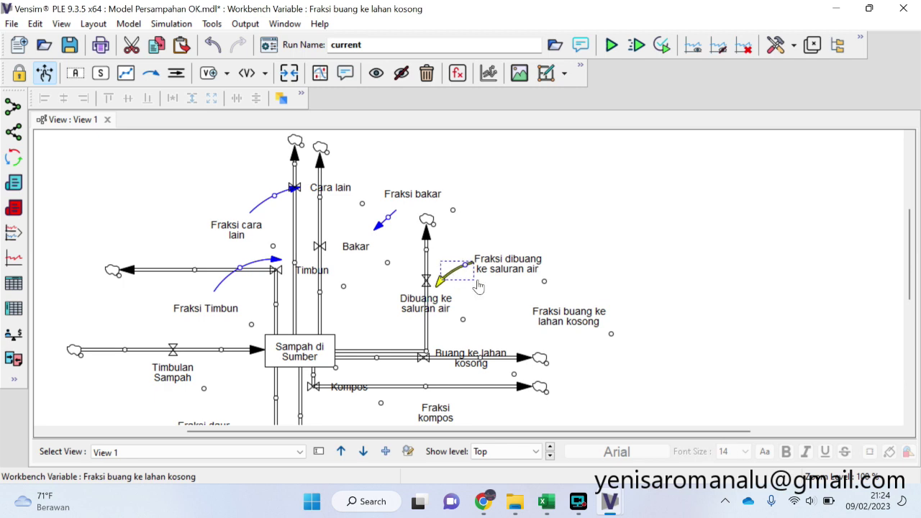
# Extend the Buang ke lahan kosong outflow and its valve to the right, and link the repositioned Fraksi buang ke lahan kosong to it
pyautogui.moveTo(546, 363); pyautogui.dragTo(672, 362)
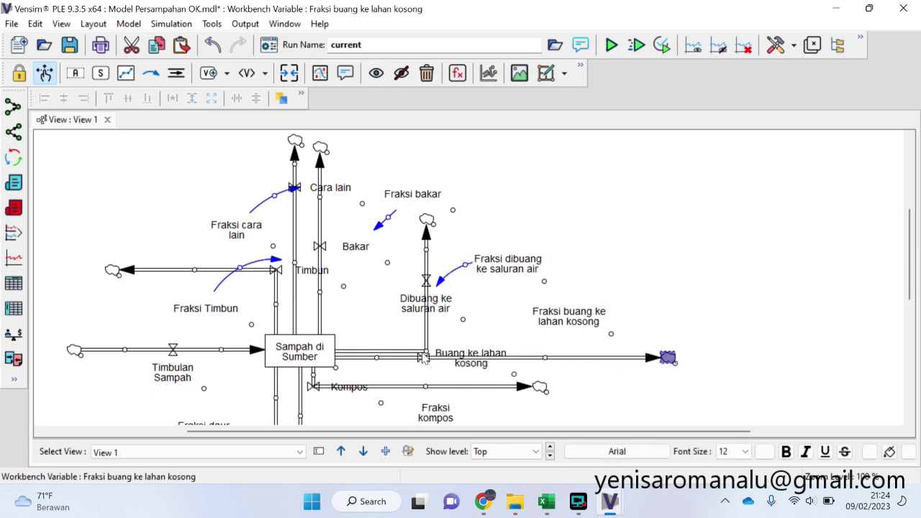
pyautogui.click(425, 353)
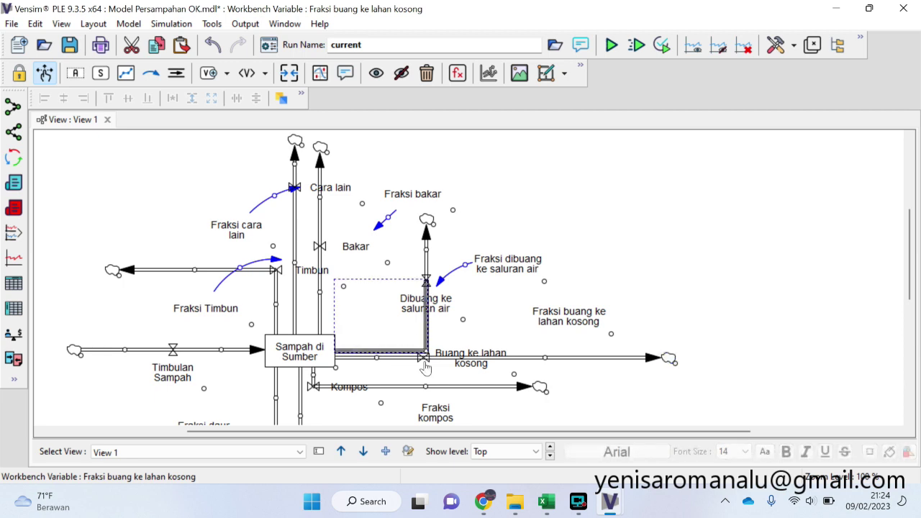
pyautogui.moveTo(426, 362); pyautogui.dragTo(502, 364)
pyautogui.moveTo(586, 326); pyautogui.dragTo(617, 295)
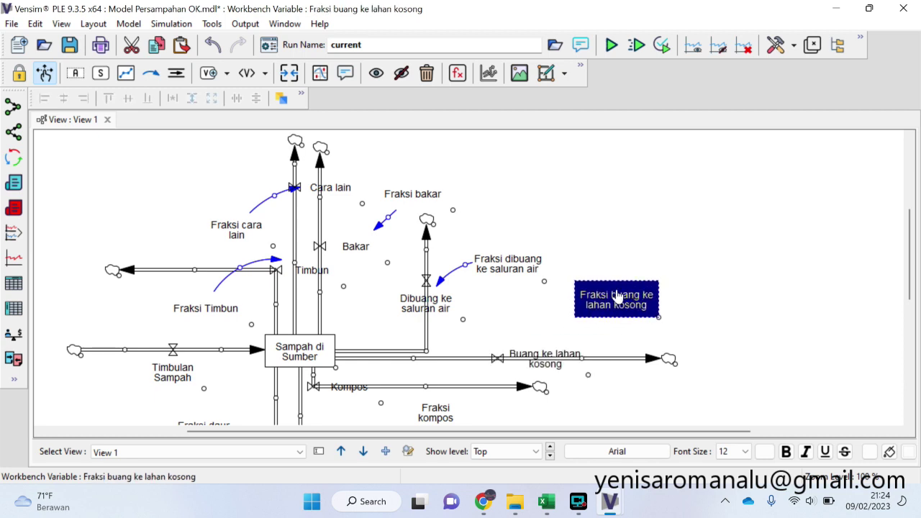
pyautogui.click(152, 74)
pyautogui.moveTo(606, 286); pyautogui.dragTo(545, 335)
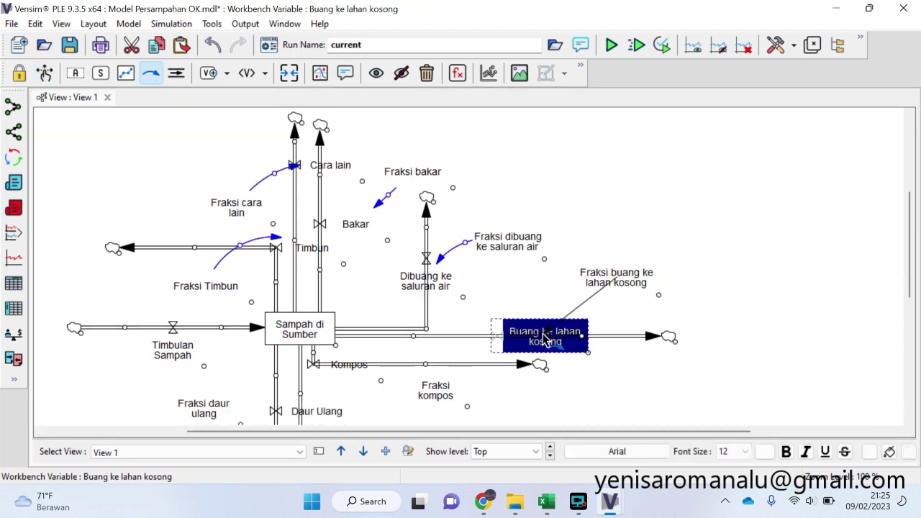
# Shift the Kompos outflow down and slightly right with a straight horizontal run, and move Fraksi kompos lower beneath it
pyautogui.scroll(-1, 472, 349)
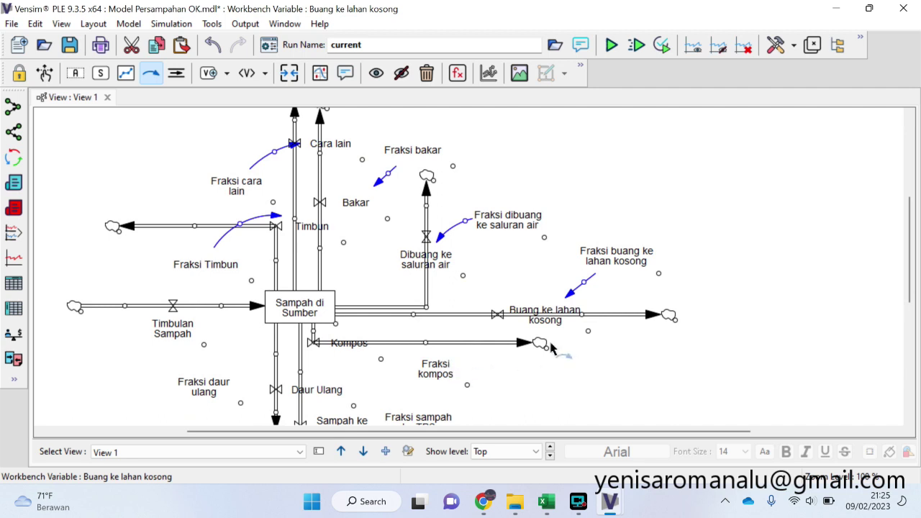
pyautogui.click(44, 73)
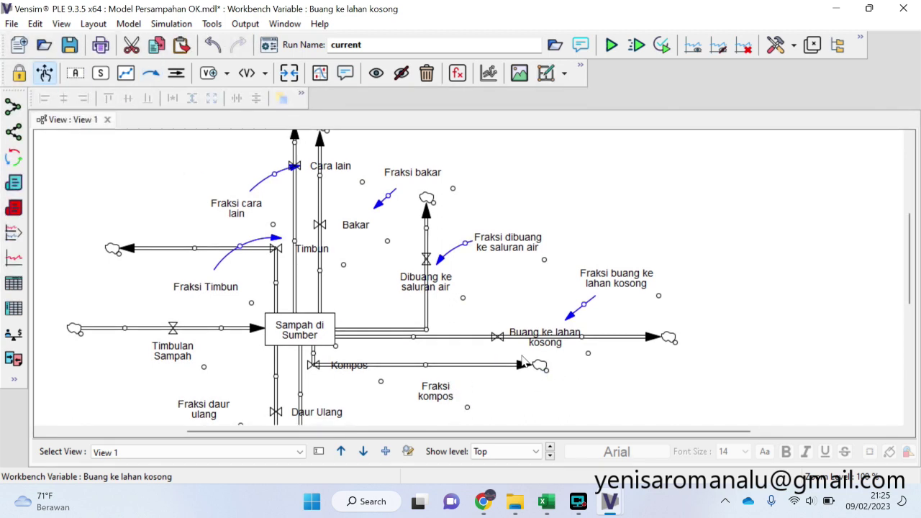
pyautogui.moveTo(544, 377); pyautogui.dragTo(680, 374)
pyautogui.moveTo(326, 367)
pyautogui.mouseDown()
pyautogui.moveTo(408, 374)
pyautogui.moveTo(348, 386)
pyautogui.moveTo(515, 371)
pyautogui.moveTo(512, 389)
pyautogui.moveTo(375, 353)
pyautogui.moveTo(322, 363)
pyautogui.moveTo(346, 372)
pyautogui.moveTo(336, 374)
pyautogui.mouseUp()
pyautogui.scroll(-2, 458, 400)
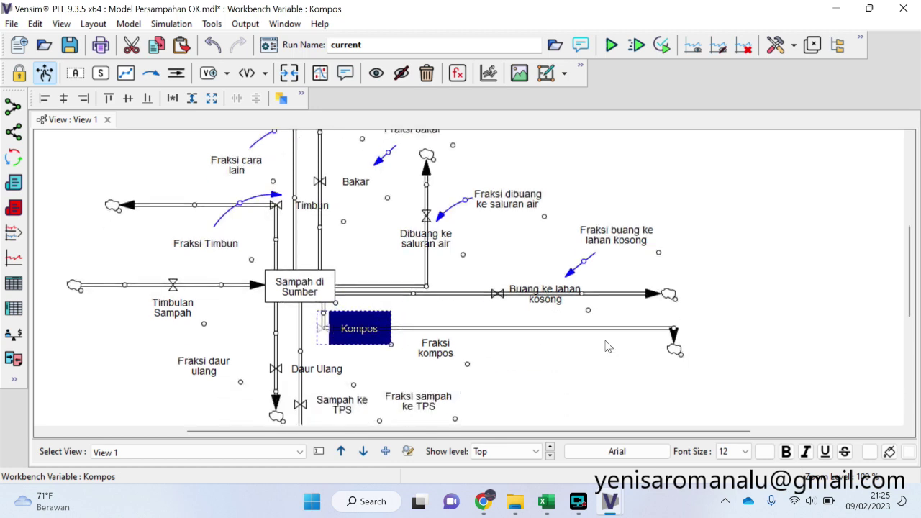
pyautogui.moveTo(676, 351); pyautogui.dragTo(557, 335)
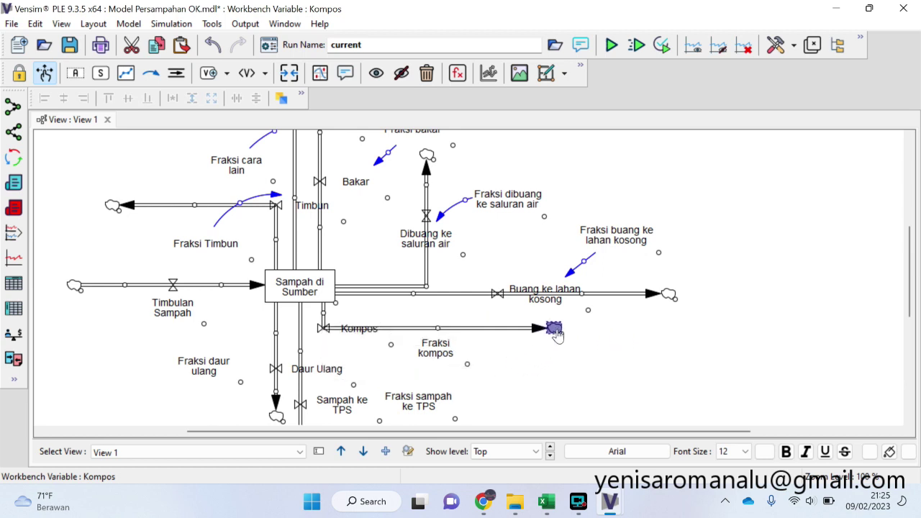
pyautogui.moveTo(436, 353); pyautogui.dragTo(430, 367)
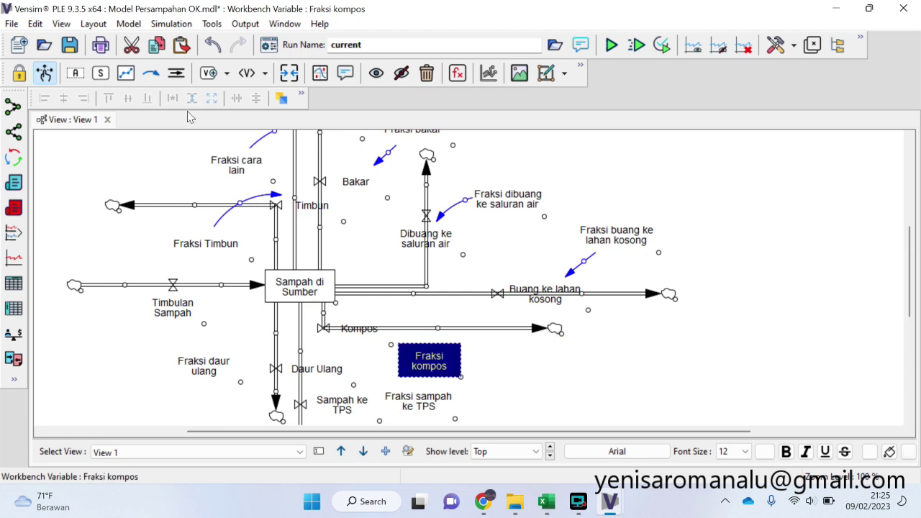
# Link Fraksi kompos to the Kompos flow with a slightly curved arrow
pyautogui.click(152, 77)
pyautogui.click(360, 307)
pyautogui.moveTo(400, 324); pyautogui.dragTo(416, 326)
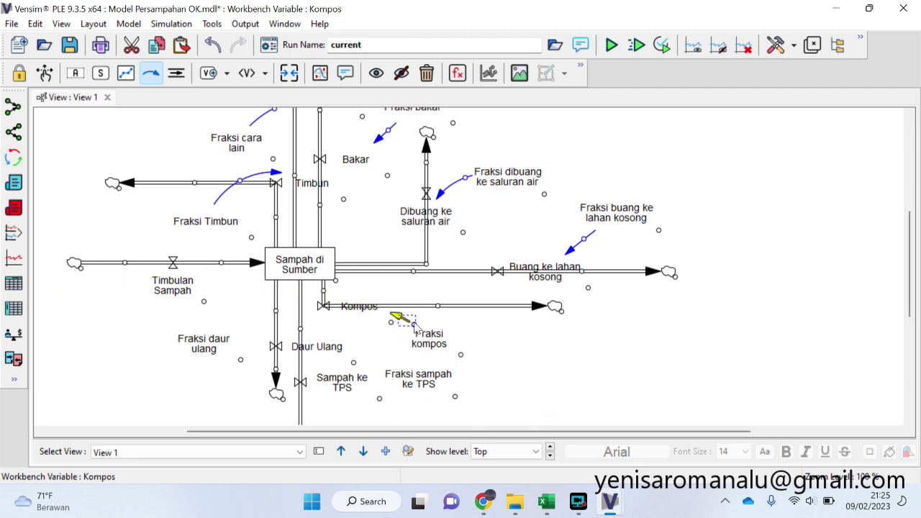
# Move Sampah ke TPS and Fraksi sampah ke TPS lower, and lengthen the Daur Ulang outflow downward with its valve lowered
pyautogui.scroll(-4, 415, 339)
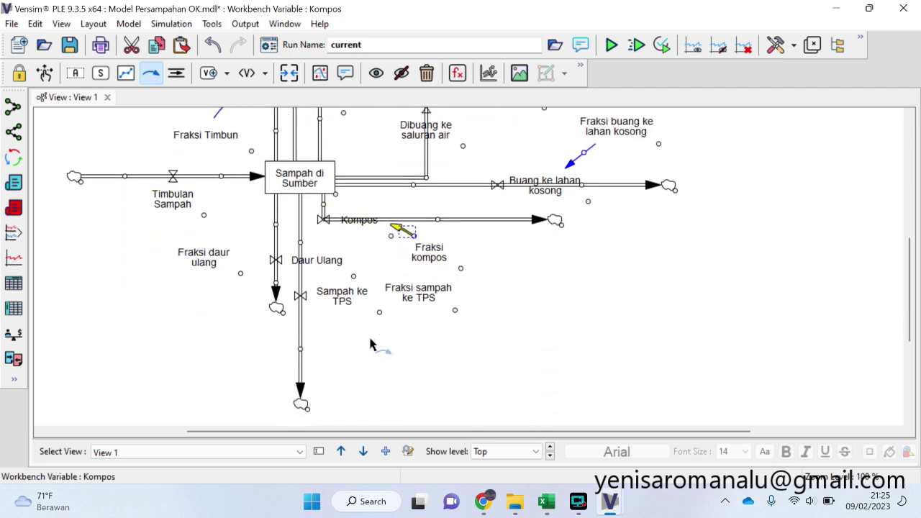
pyautogui.click(44, 73)
pyautogui.moveTo(421, 319); pyautogui.dragTo(458, 385)
pyautogui.moveTo(349, 322); pyautogui.dragTo(356, 348)
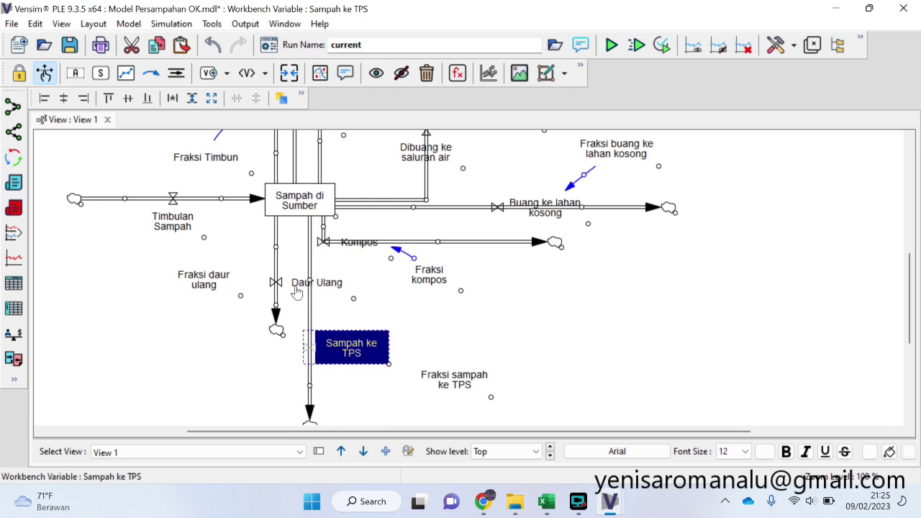
pyautogui.moveTo(278, 338); pyautogui.dragTo(279, 422)
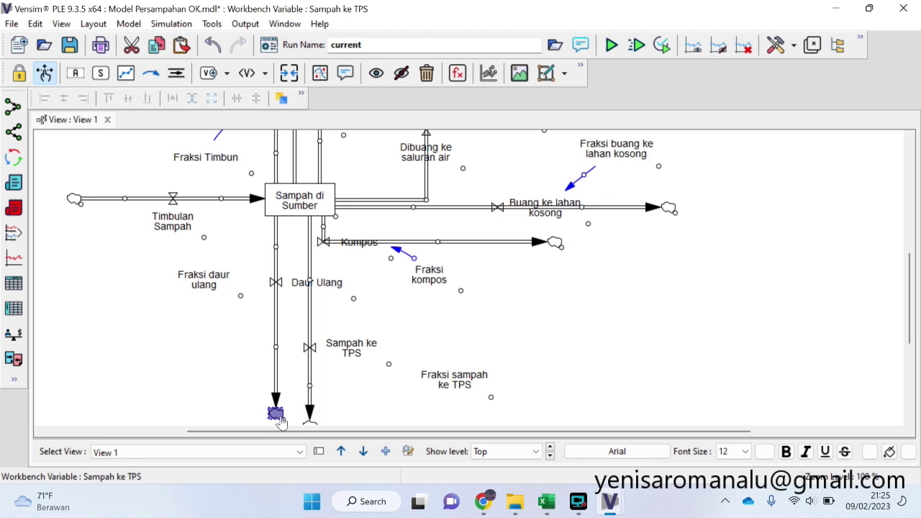
pyautogui.moveTo(298, 295); pyautogui.dragTo(302, 322)
pyautogui.click(402, 275)
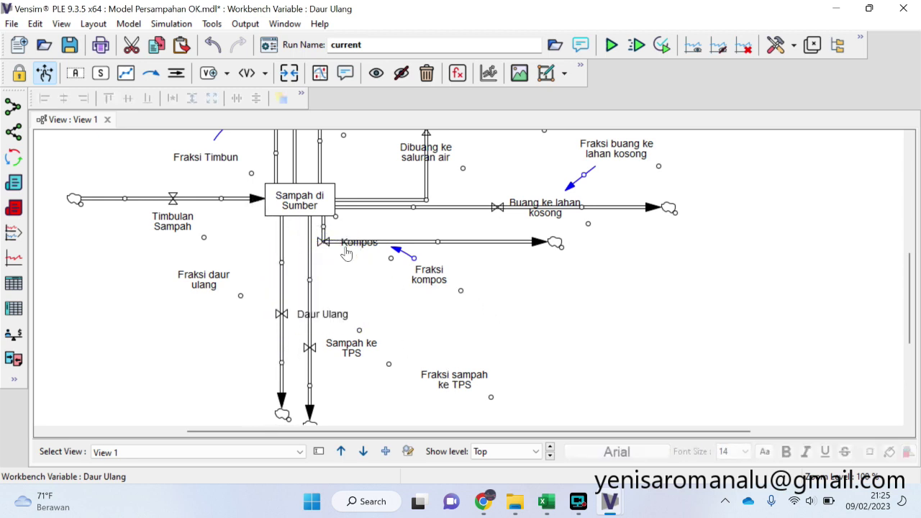
# Link Fraksi sampah ke TPS to Sampah ke TPS and Fraksi daur ulang to Daur Ulang with curved arrows
pyautogui.click(151, 73)
pyautogui.click(455, 363)
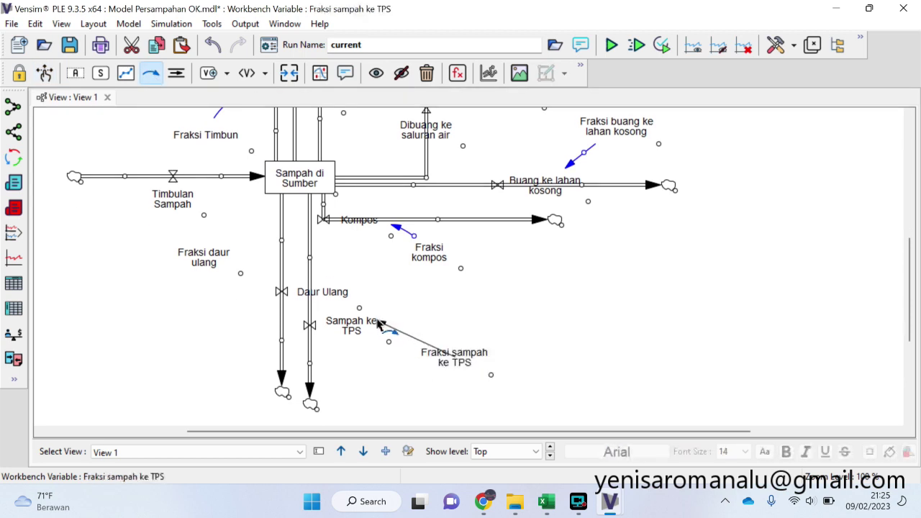
pyautogui.click(351, 328)
pyautogui.click(216, 259)
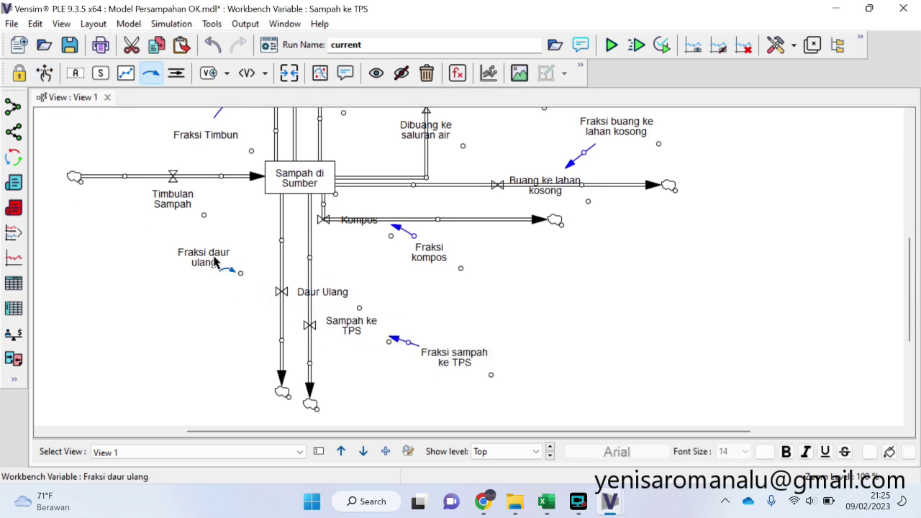
pyautogui.click(306, 290)
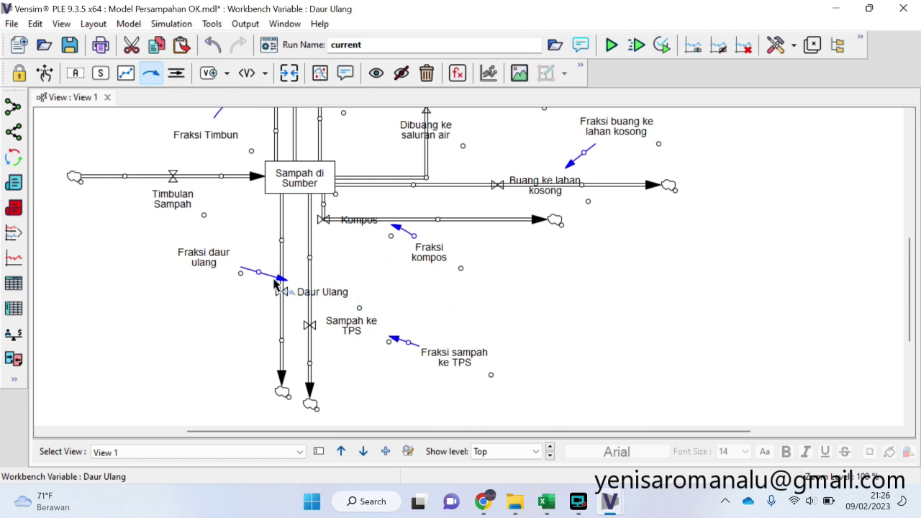
pyautogui.moveTo(263, 277); pyautogui.dragTo(266, 268)
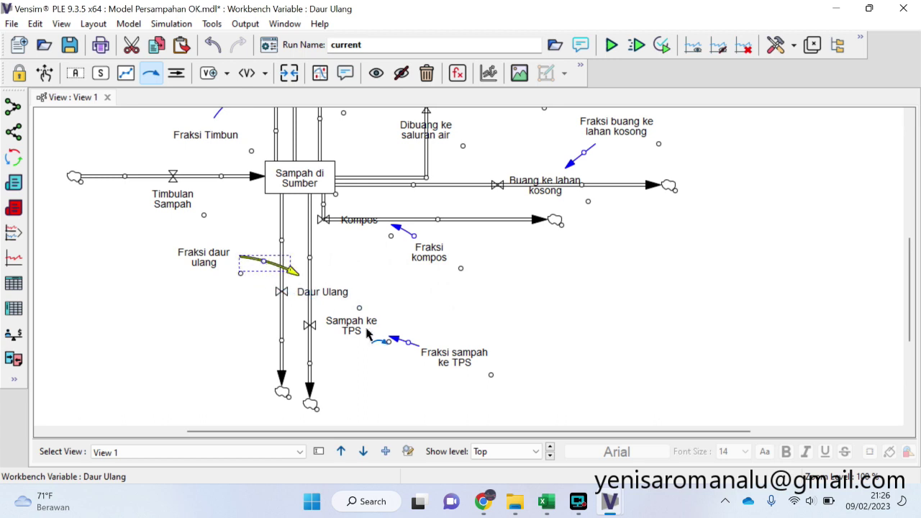
pyautogui.click(408, 344)
pyautogui.moveTo(404, 346); pyautogui.dragTo(404, 360)
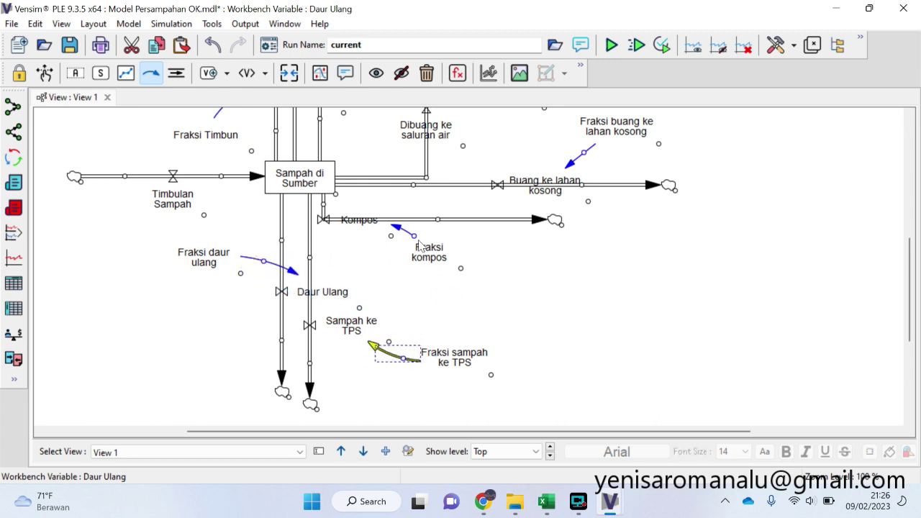
# Link the Sampah di Sumber stock to the Timbun flow with a slightly curved arrow
pyautogui.scroll(3, 306, 272)
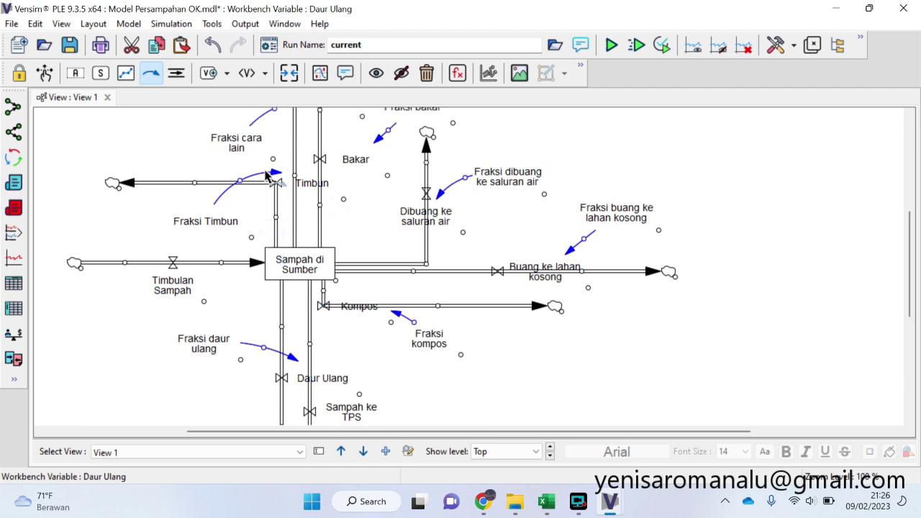
pyautogui.click(294, 269)
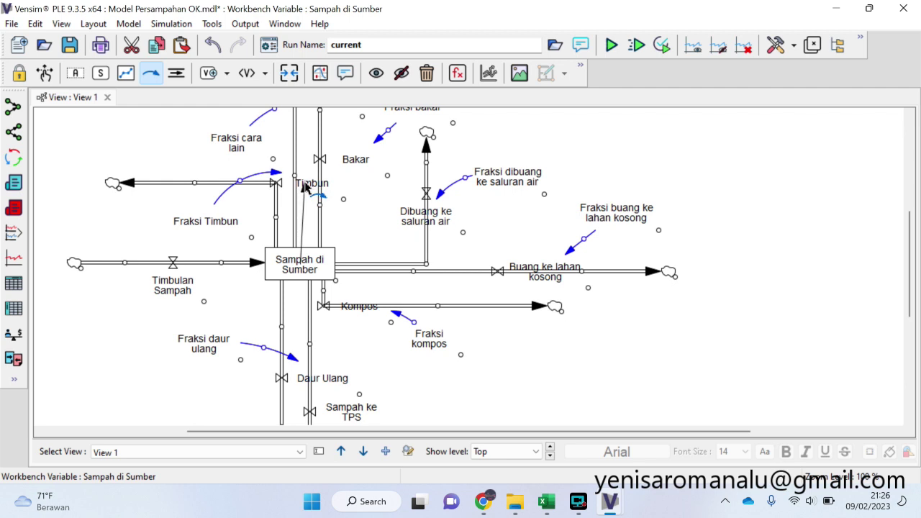
pyautogui.click(305, 188)
pyautogui.moveTo(318, 234); pyautogui.dragTo(320, 236)
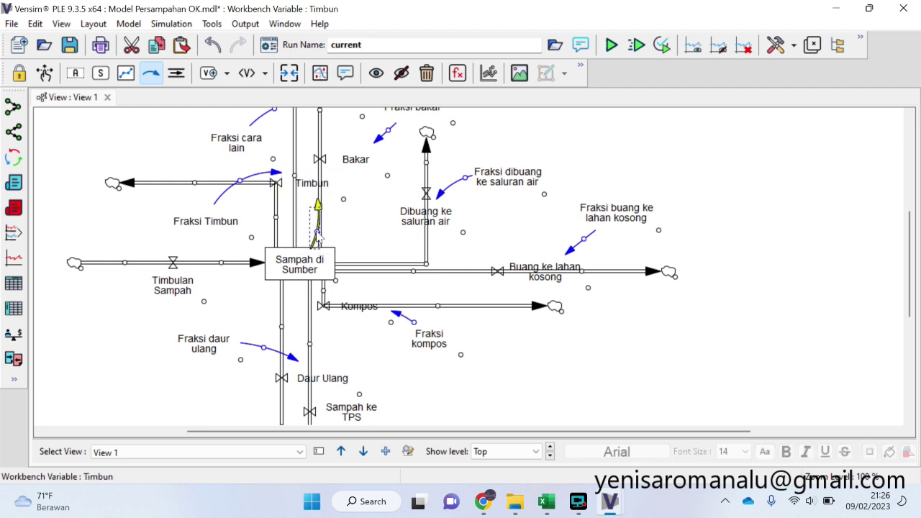
# Link Sampah di Sumber to Cara lain with an arrow bowed out to the left past Timbun
pyautogui.click(295, 269)
pyautogui.scroll(1, 299, 148)
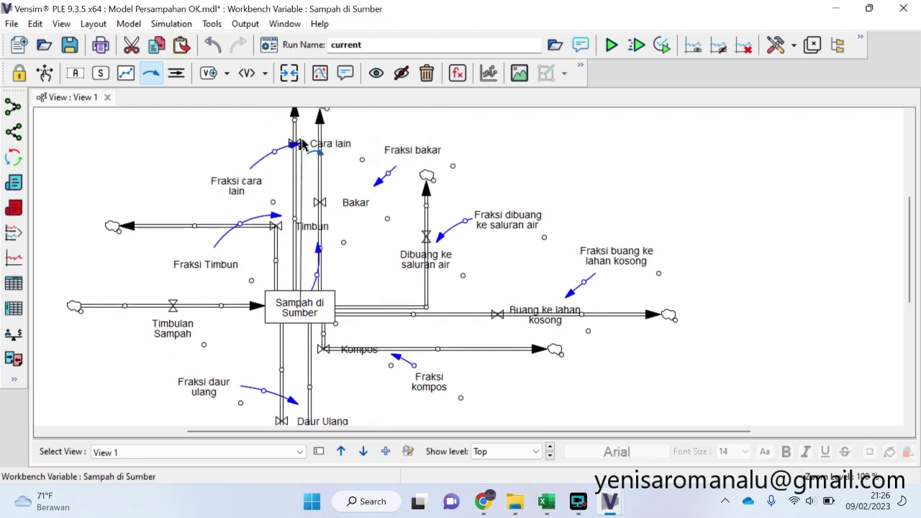
pyautogui.click(314, 161)
pyautogui.moveTo(317, 228); pyautogui.dragTo(282, 223)
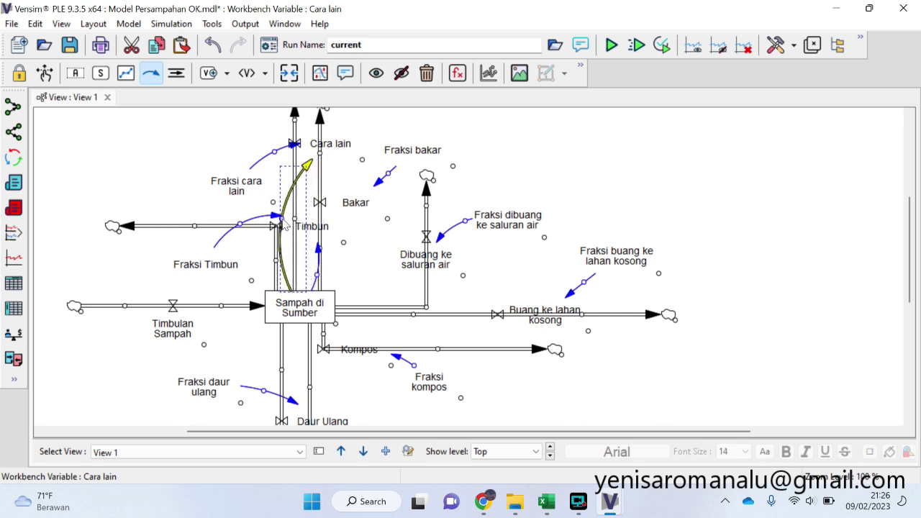
# Link Sampah di Sumber to Bakar and to Dibuang ke saluran air with slightly curved arrows
pyautogui.click(314, 318)
pyautogui.click(353, 204)
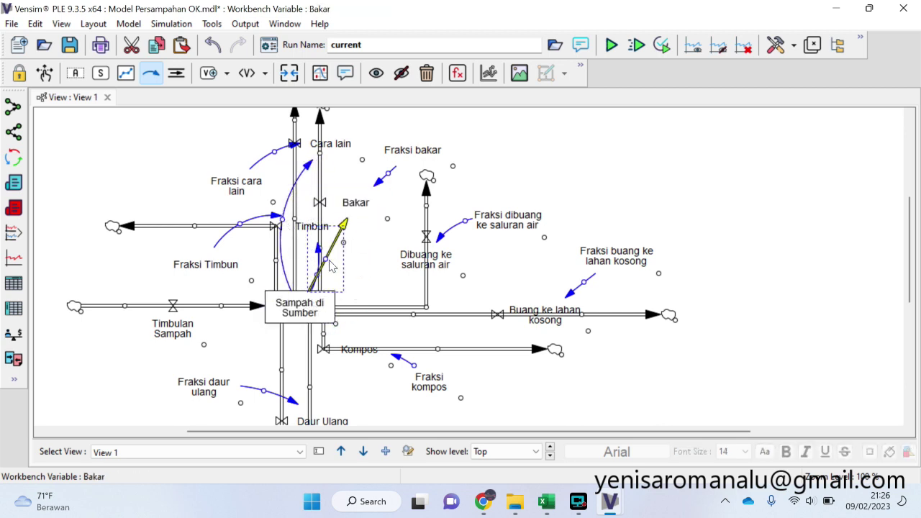
pyautogui.click(324, 319)
pyautogui.click(417, 266)
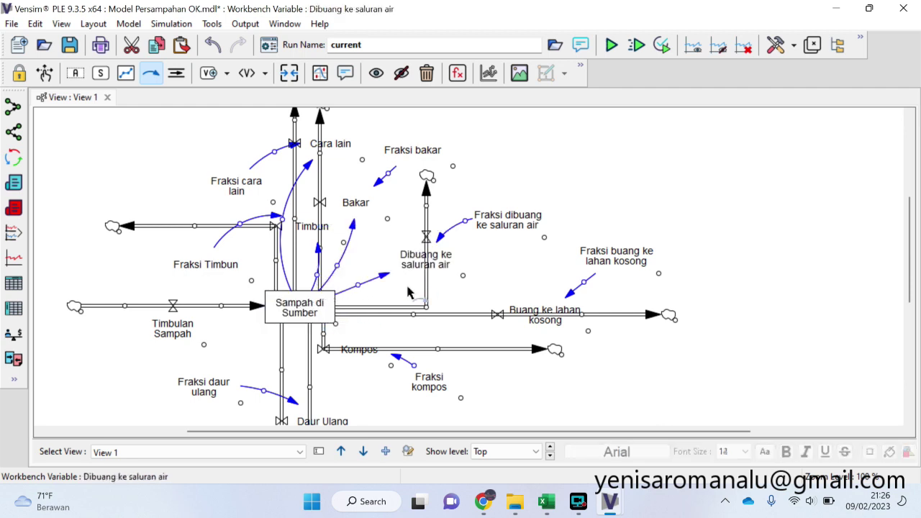
pyautogui.moveTo(360, 288); pyautogui.dragTo(353, 274)
# Link Sampah di Sumber to Buang ke lahan kosong and to Kompos with arrows bowed downward
pyautogui.click(337, 321)
pyautogui.click(551, 319)
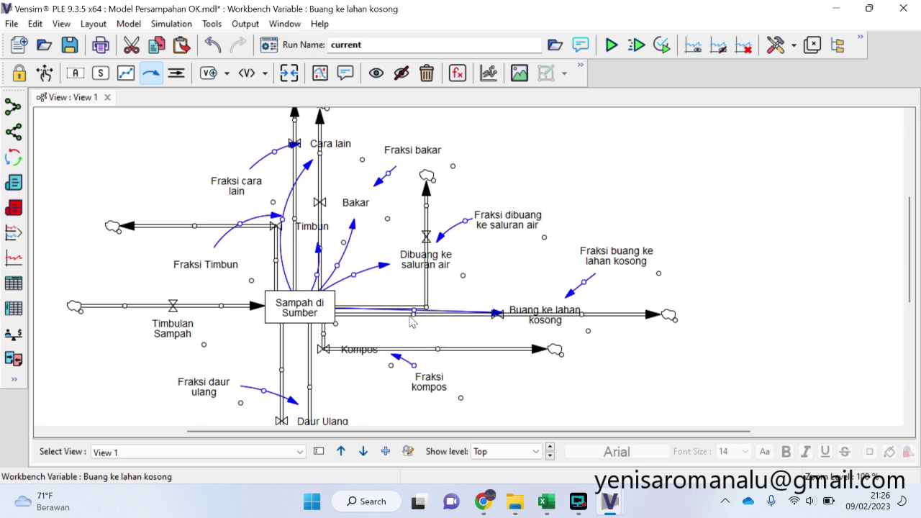
pyautogui.moveTo(413, 310); pyautogui.dragTo(419, 327)
pyautogui.click(324, 322)
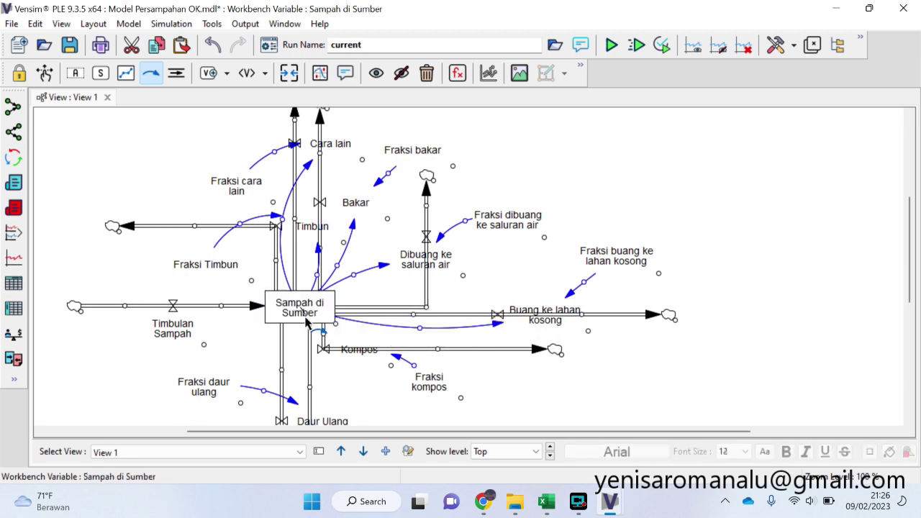
pyautogui.click(327, 333)
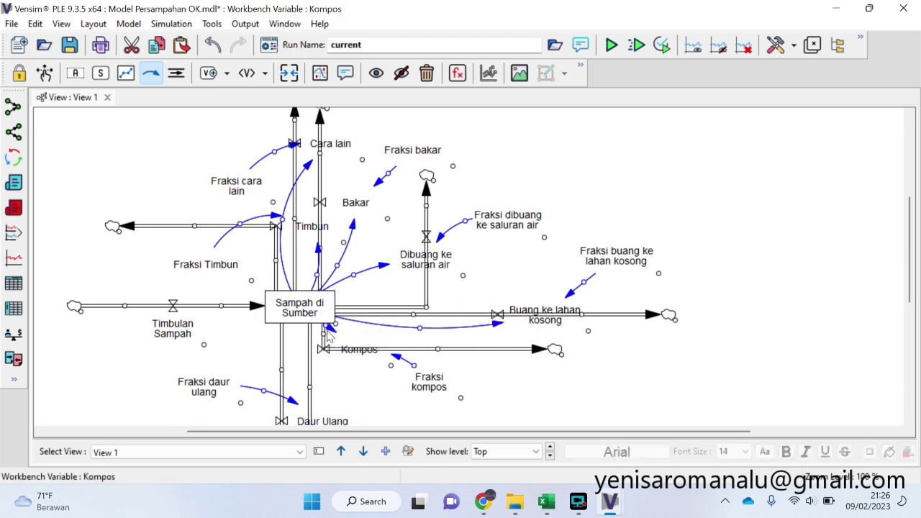
pyautogui.moveTo(329, 328); pyautogui.dragTo(345, 361)
# Link Sampah di Sumber to the Daur Ulang flow with an arrow curved slightly to the right
pyautogui.scroll(-3, 338, 346)
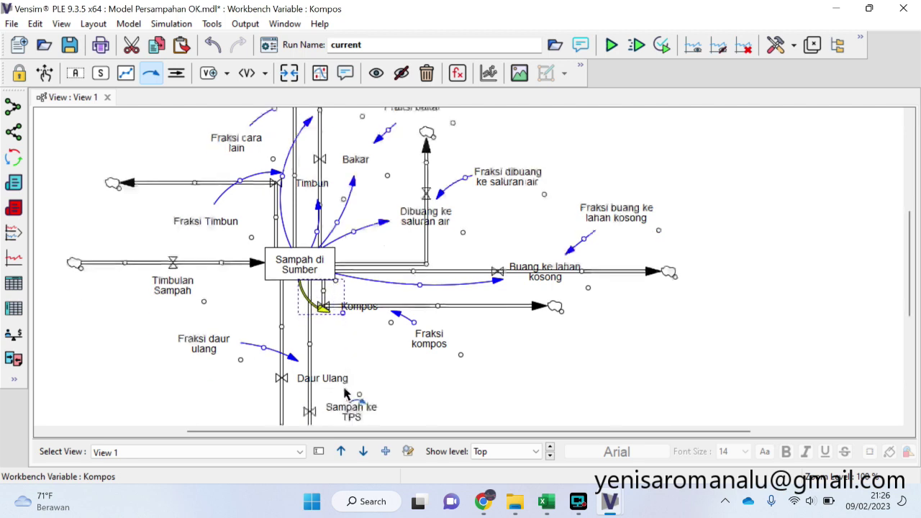
pyautogui.click(306, 270)
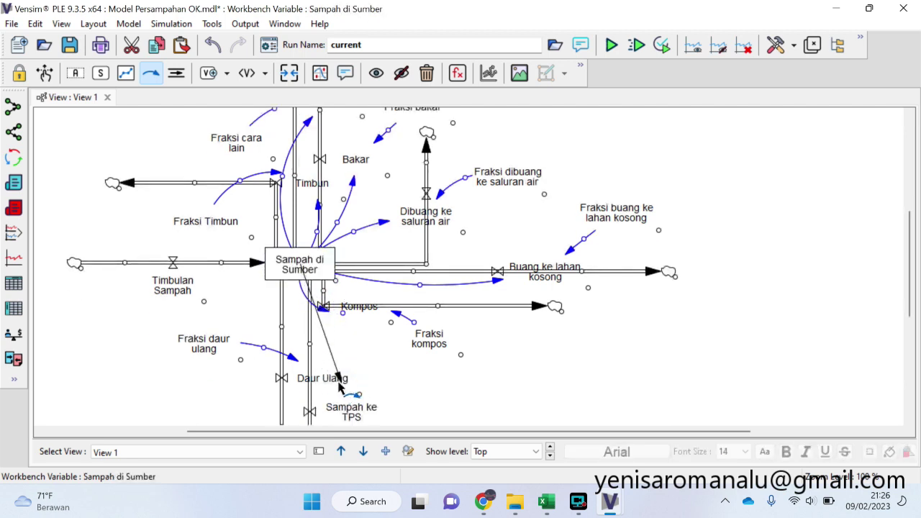
pyautogui.click(328, 382)
pyautogui.moveTo(311, 322); pyautogui.dragTo(327, 320)
pyautogui.scroll(-1, 311, 310)
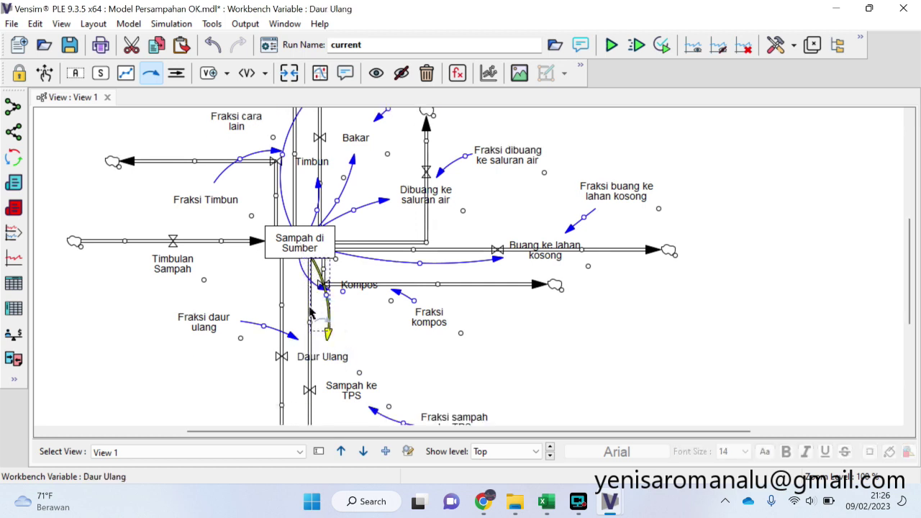
pyautogui.click(289, 245)
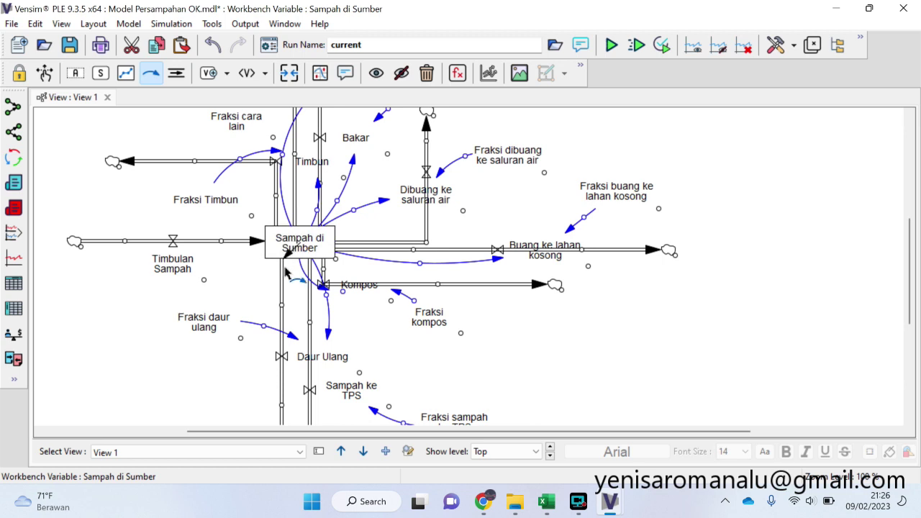
pyautogui.scroll(-2, 298, 389)
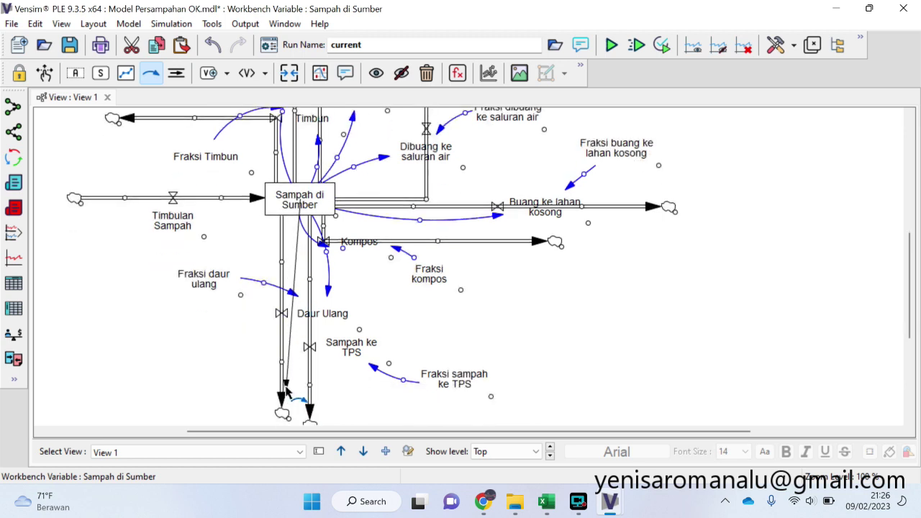
pyautogui.click(279, 314)
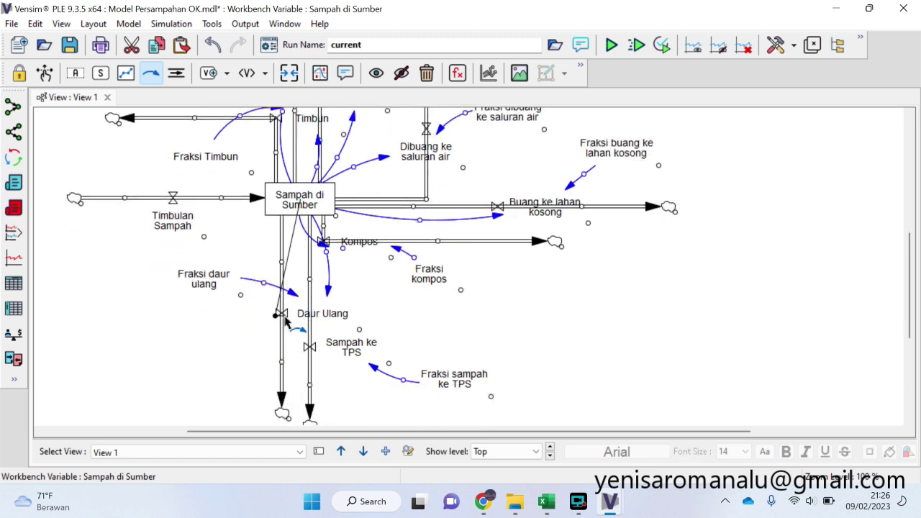
pyautogui.click(302, 317)
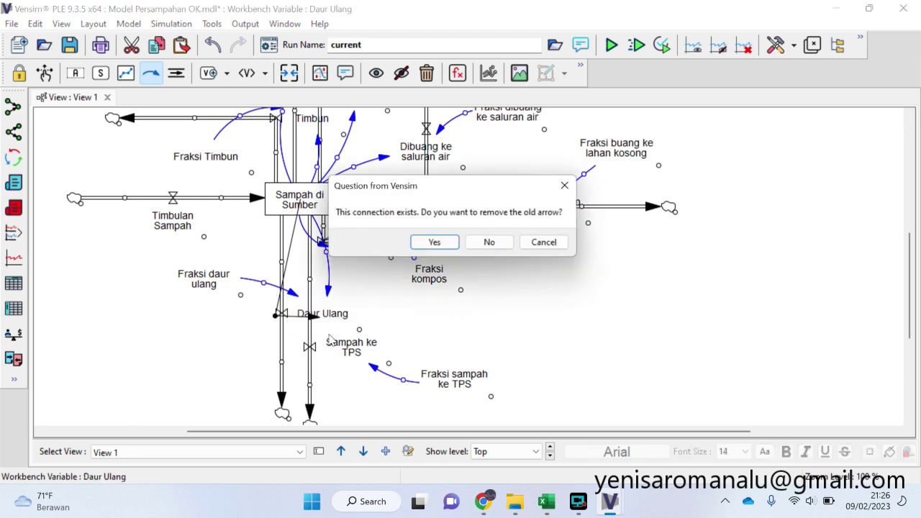
pyautogui.click(549, 243)
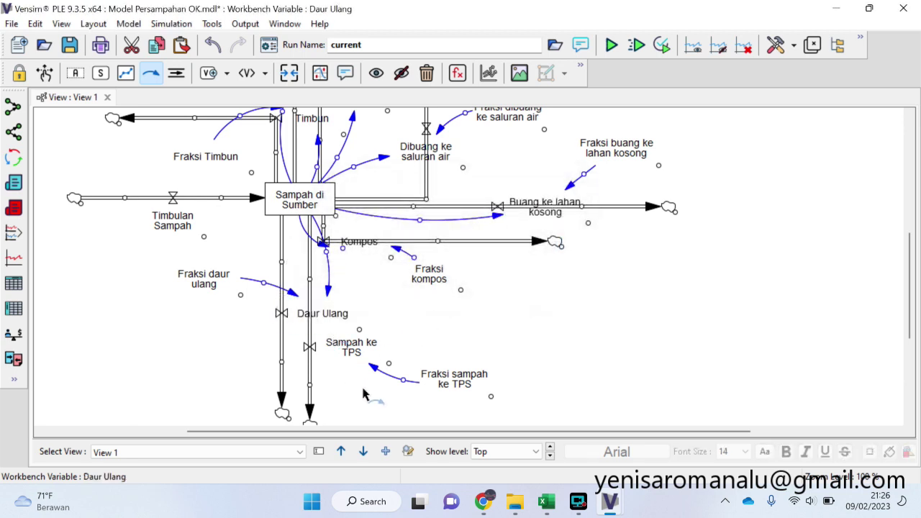
# Shift the Daur Ulang outflow slightly left, away from the Sampah ke TPS outflow
pyautogui.scroll(-2, 364, 392)
pyautogui.scroll(1, 365, 389)
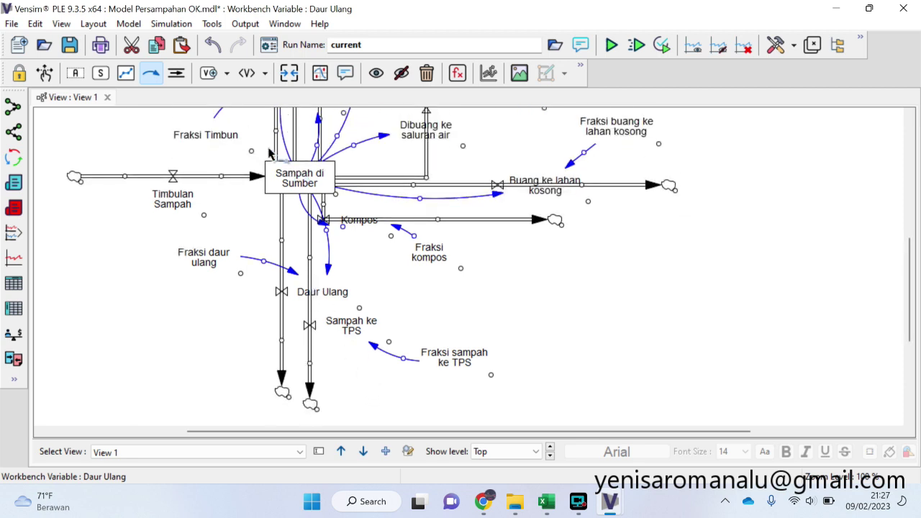
pyautogui.click(45, 74)
pyautogui.moveTo(315, 317)
pyautogui.mouseDown()
pyautogui.moveTo(342, 317)
pyautogui.moveTo(302, 319)
pyautogui.mouseUp()
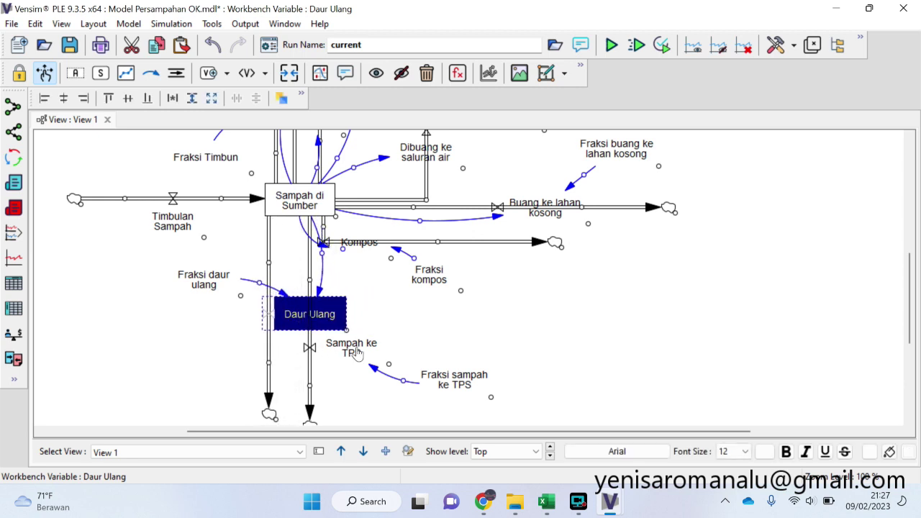
pyautogui.click(287, 252)
# Link Sampah di Sumber to Sampah ke TPS with an arrow bowed left between the two downward outflows
pyautogui.click(151, 72)
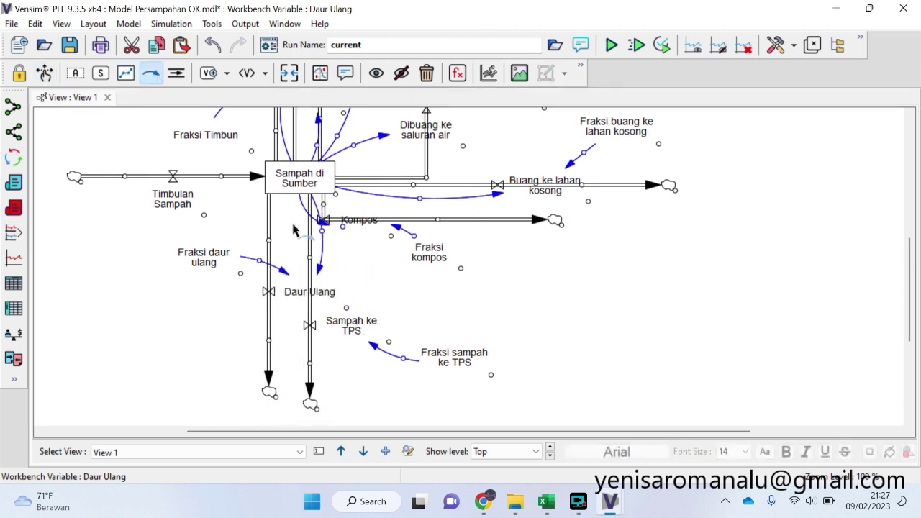
pyautogui.click(302, 189)
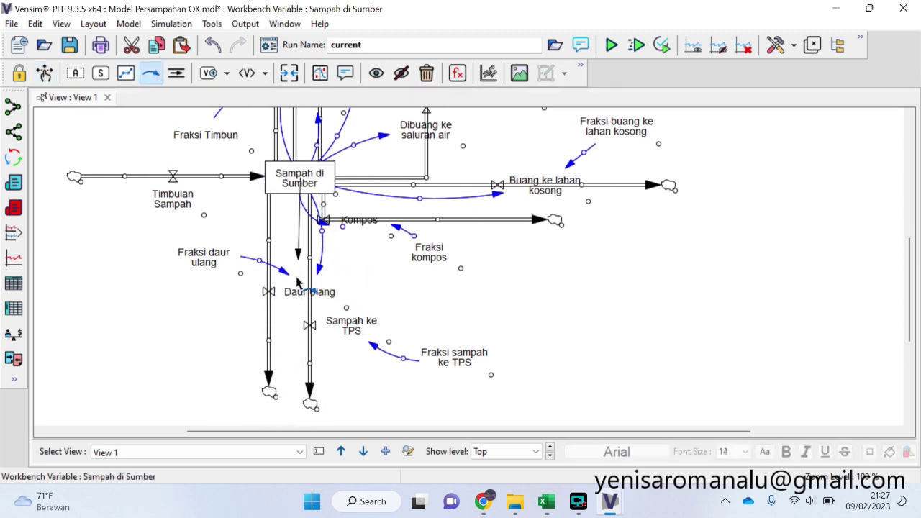
pyautogui.click(346, 328)
pyautogui.moveTo(325, 253); pyautogui.dragTo(295, 252)
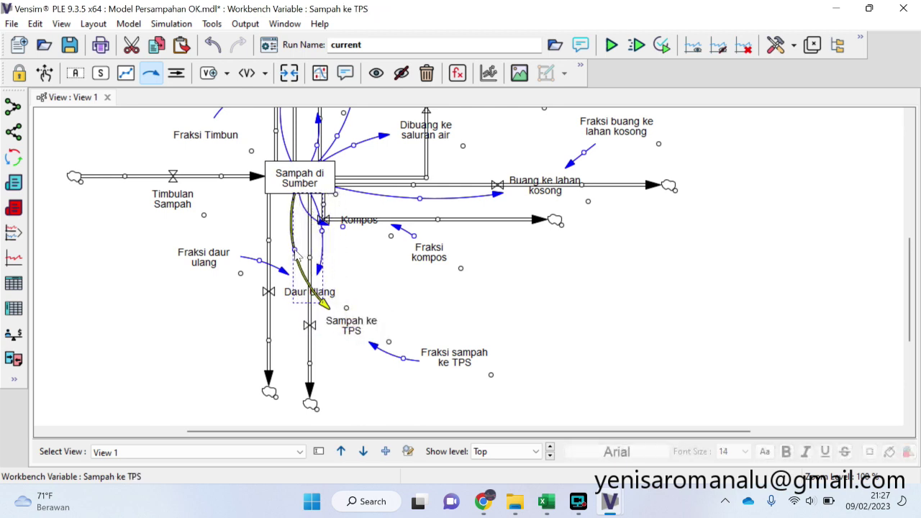
pyautogui.scroll(3, 280, 314)
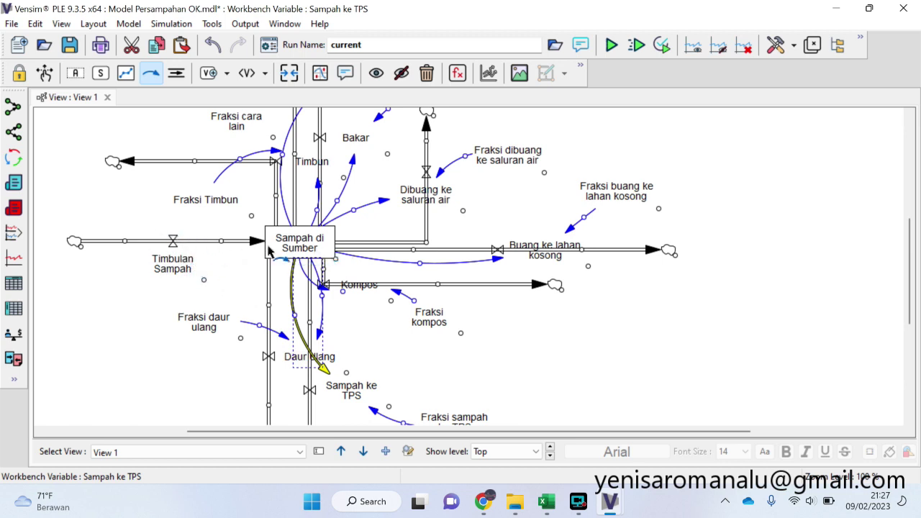
pyautogui.moveTo(608, 502)
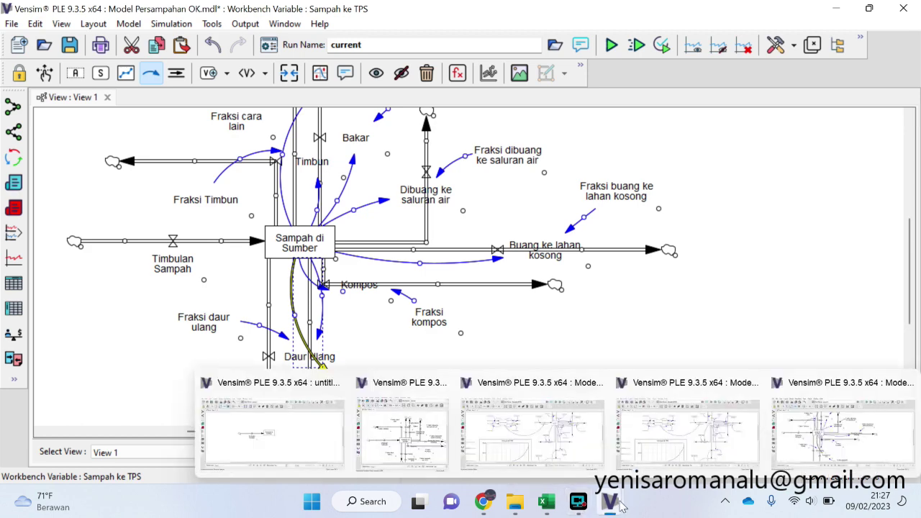
pyautogui.moveTo(523, 437)
pyautogui.click(402, 432)
# Add a variable named "Timbulan sampah per kapita" in the empty area left of Fraksi cara lain
pyautogui.scroll(3, 310, 324)
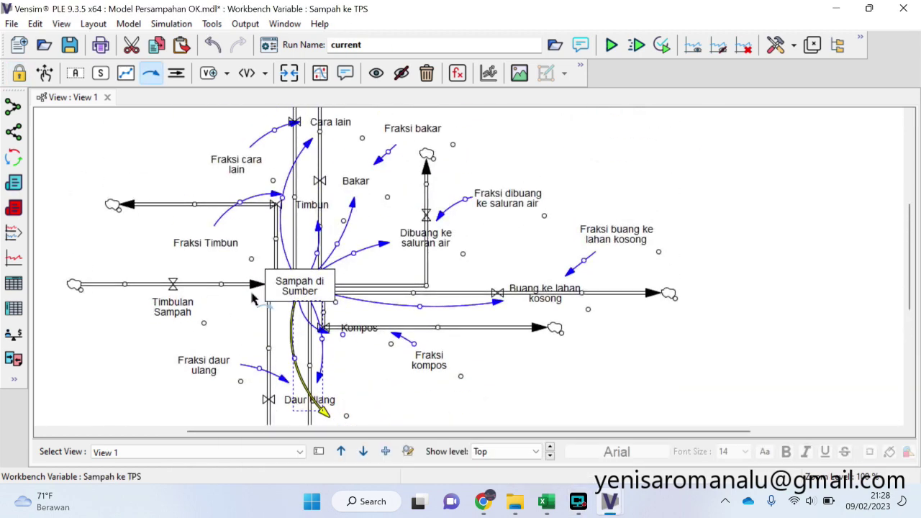
pyautogui.click(75, 73)
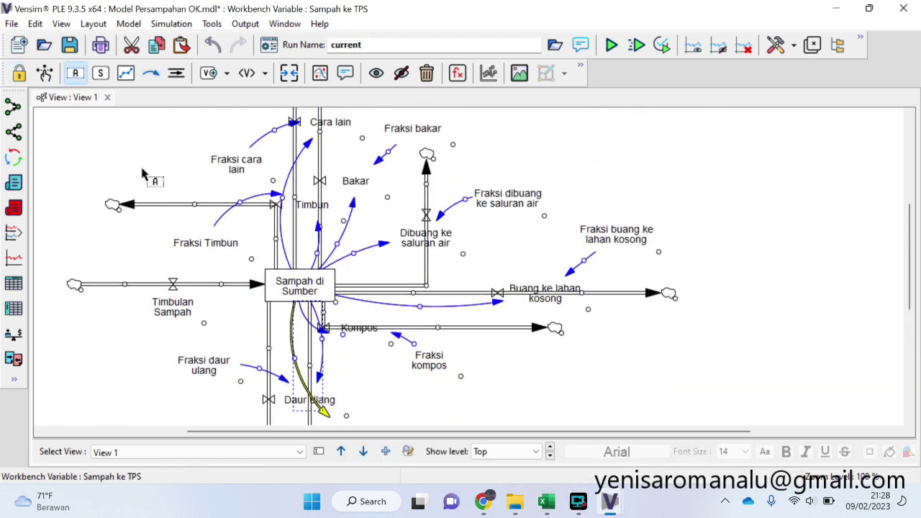
pyautogui.click(131, 162)
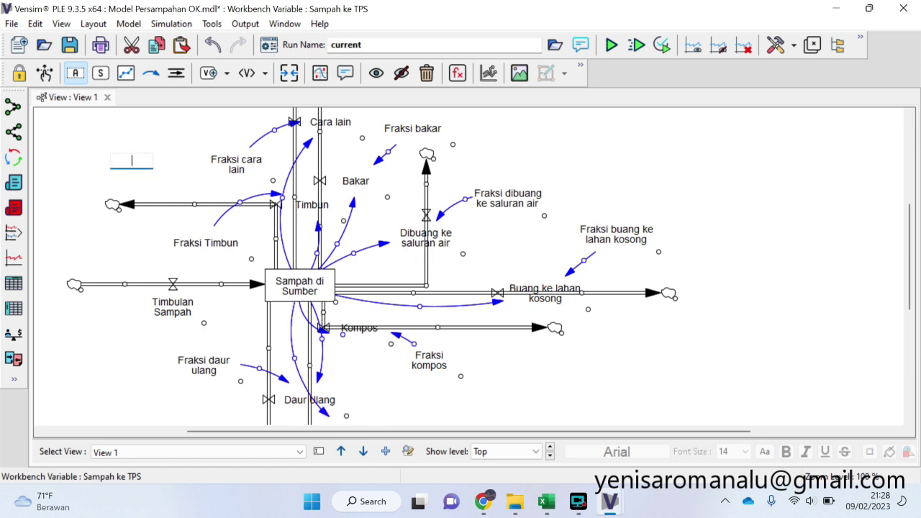
pyautogui.press('capslock')
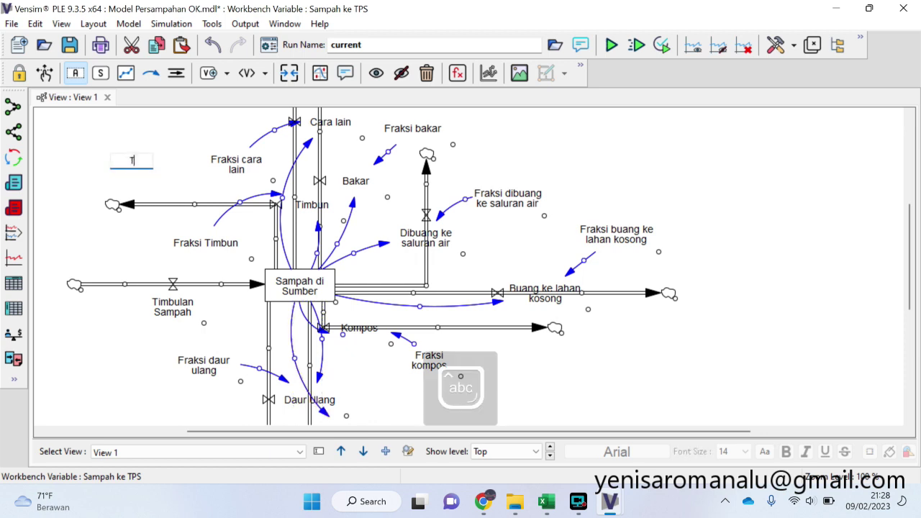
pyautogui.write('Timbulan sampah per ka')
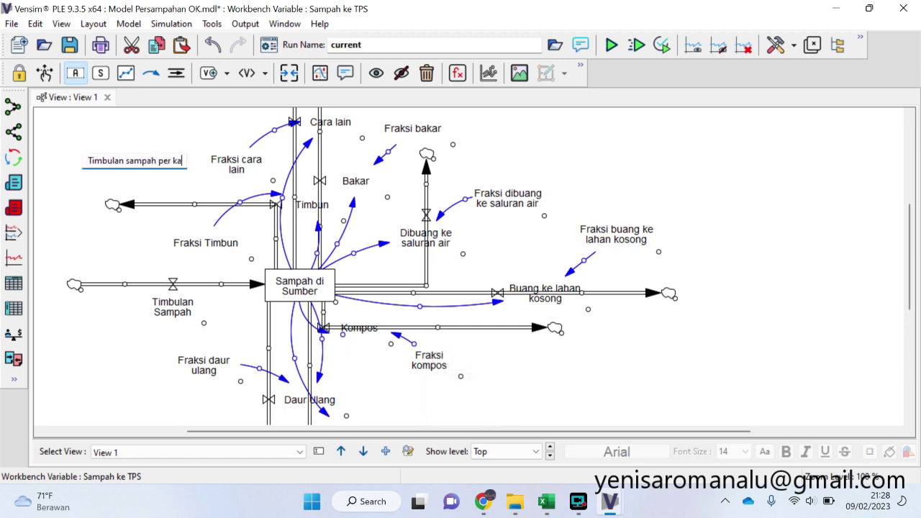
pyautogui.write('pita')
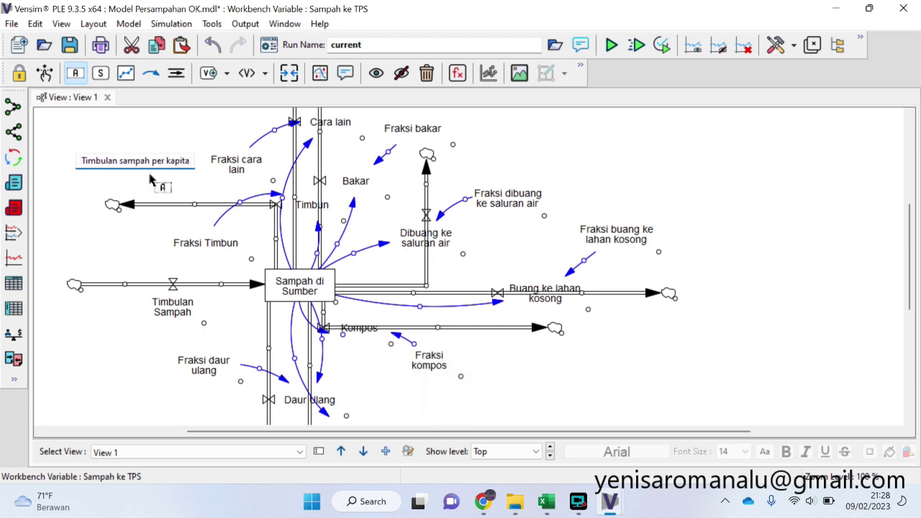
pyautogui.press('Return')
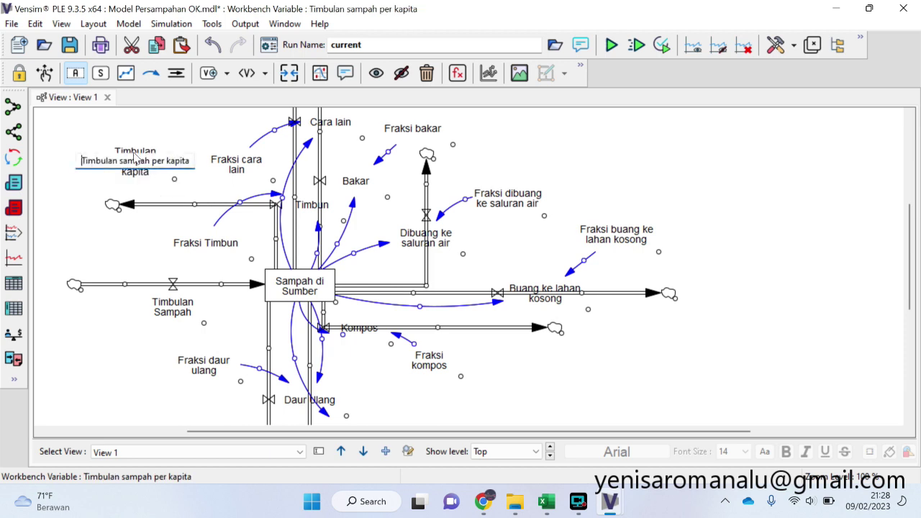
# Move Timbulan sampah per kapita down to just above the Timbulan Sampah inflow and link it to Timbulan Sampah
pyautogui.click(44, 73)
pyautogui.moveTo(142, 187); pyautogui.dragTo(115, 276)
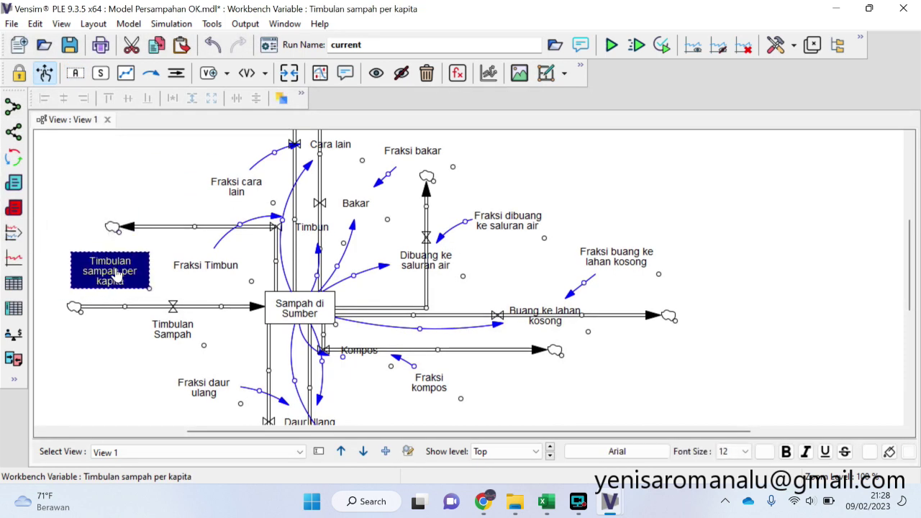
pyautogui.click(150, 73)
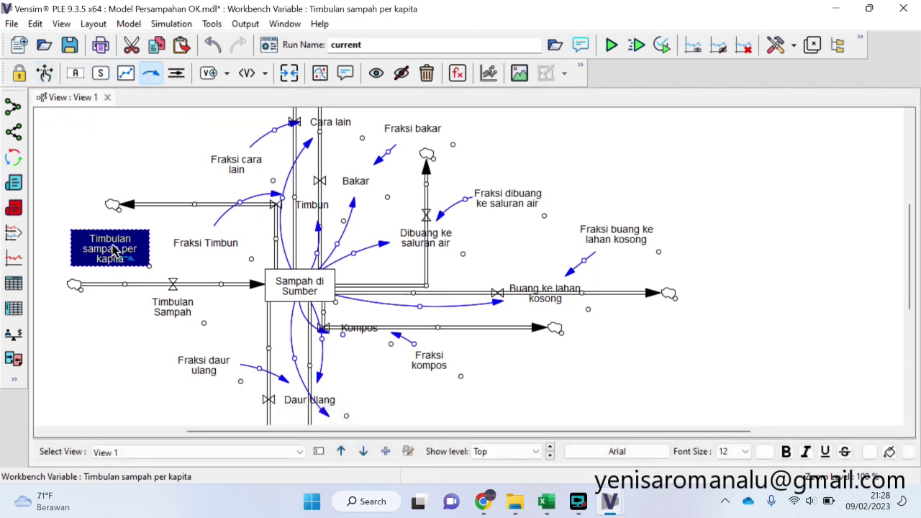
pyautogui.click(113, 250)
pyautogui.click(176, 308)
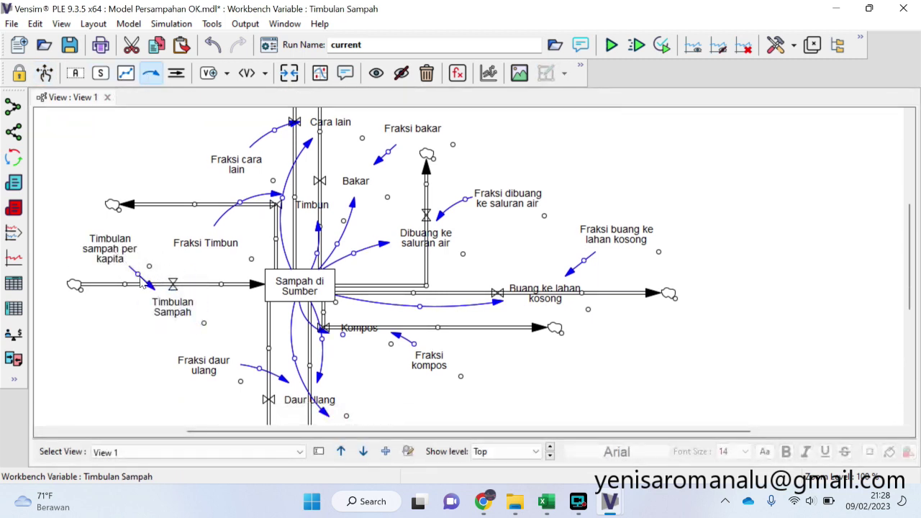
# Bow the arrow from Timbulan sampah per kapita to Timbulan Sampah down and left, clear of the inflow's valve
pyautogui.moveTo(139, 275); pyautogui.dragTo(123, 303)
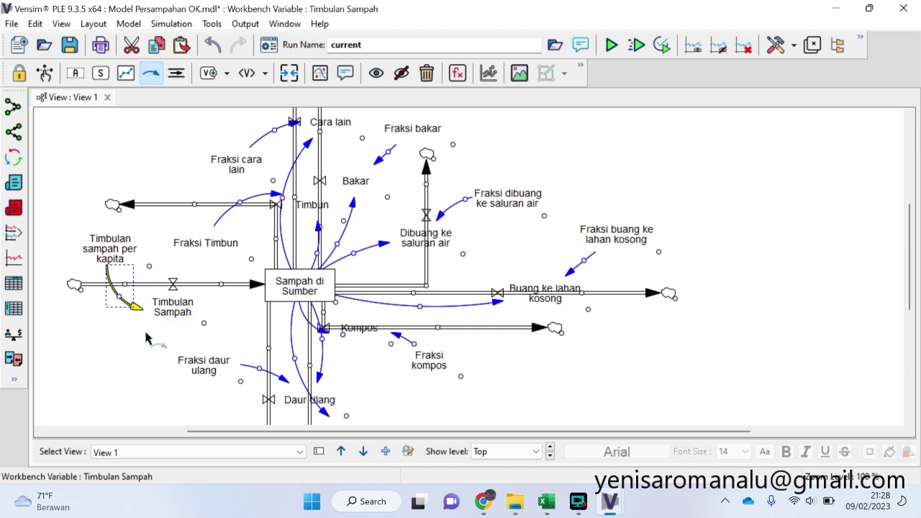
pyautogui.scroll(-4, 650, 330)
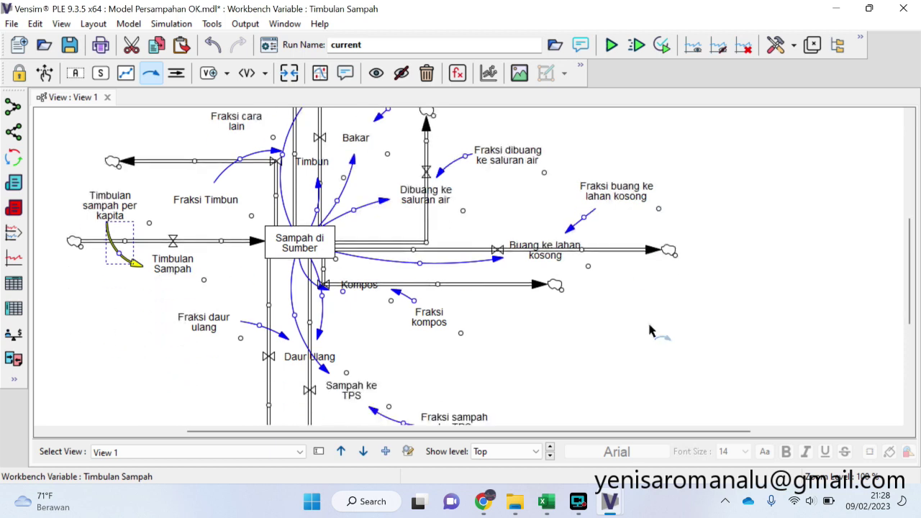
pyautogui.scroll(2, 652, 331)
pyautogui.scroll(1, 651, 332)
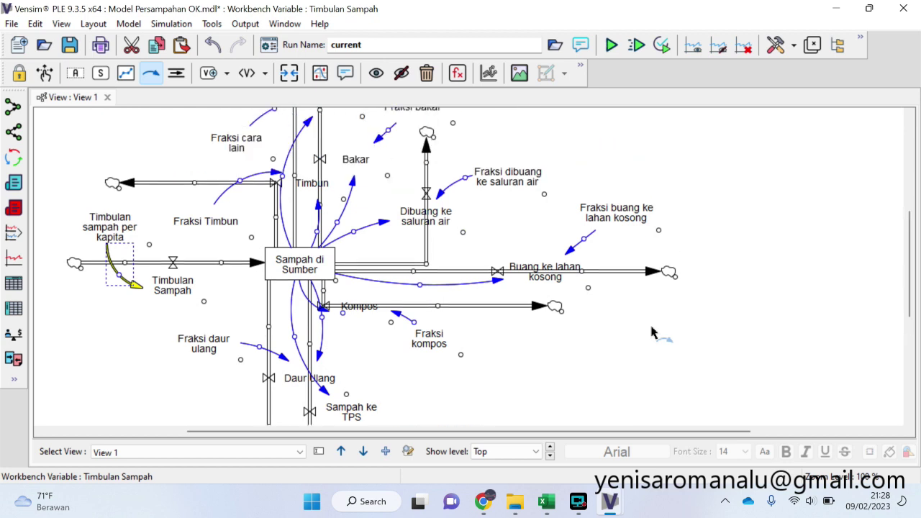
pyautogui.scroll(-2, 694, 367)
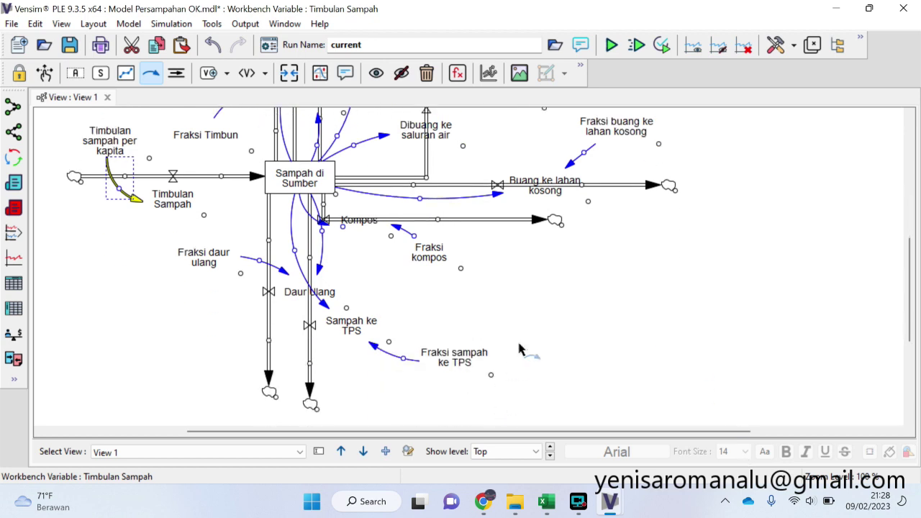
pyautogui.scroll(-1, 606, 323)
pyautogui.scroll(2, 606, 323)
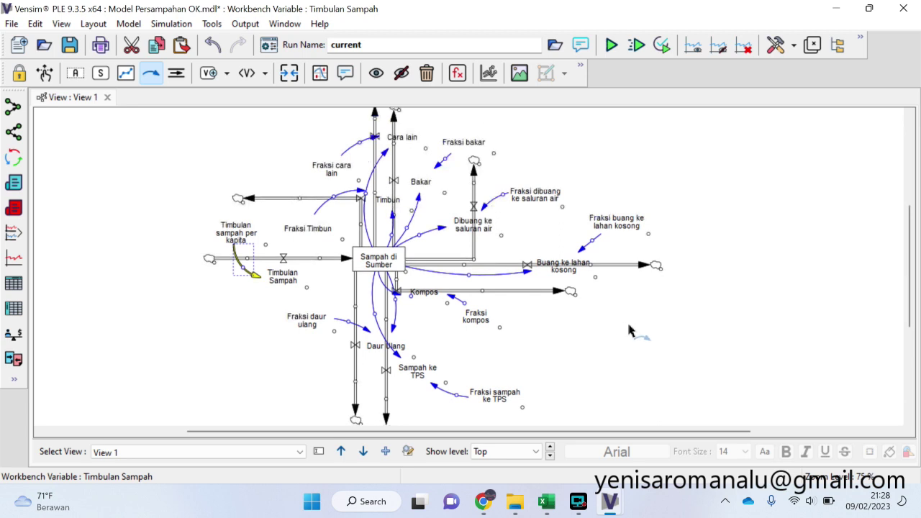
# Lower the Daur Ulang outflow's cloud level with the Sampah ke TPS cloud, and curve the arrow from Fraksi bakar to Bakar
pyautogui.click(45, 74)
pyautogui.click(208, 237)
pyautogui.scroll(-1, 582, 311)
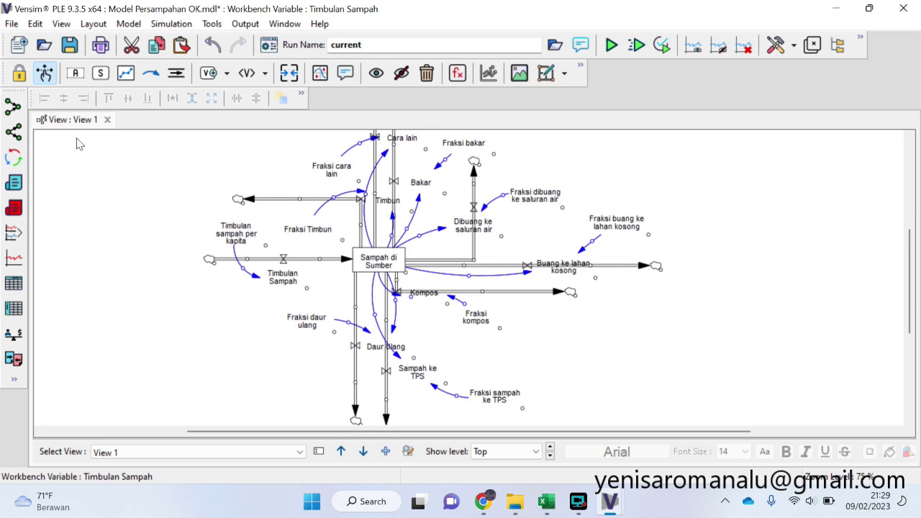
pyautogui.scroll(-2, 497, 300)
pyautogui.scroll(1, 499, 303)
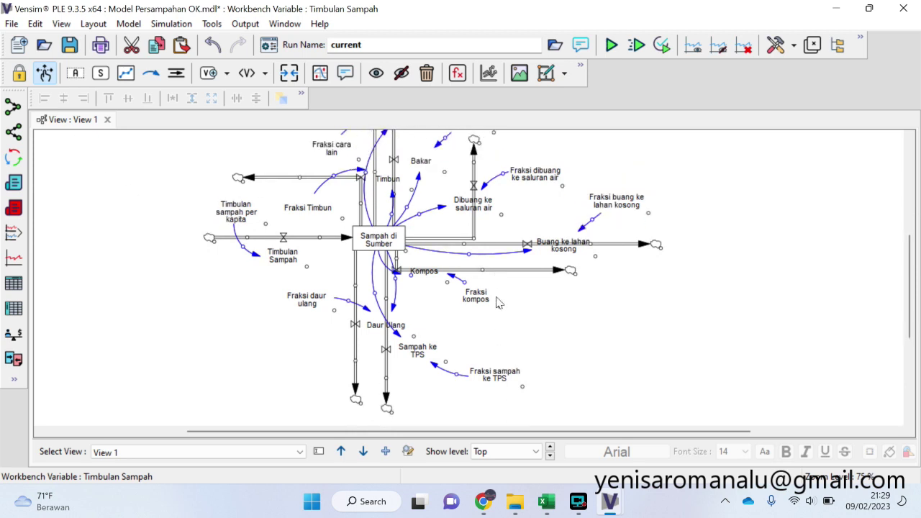
pyautogui.scroll(-1, 314, 240)
pyautogui.moveTo(358, 382); pyautogui.dragTo(357, 393)
pyautogui.scroll(2, 551, 292)
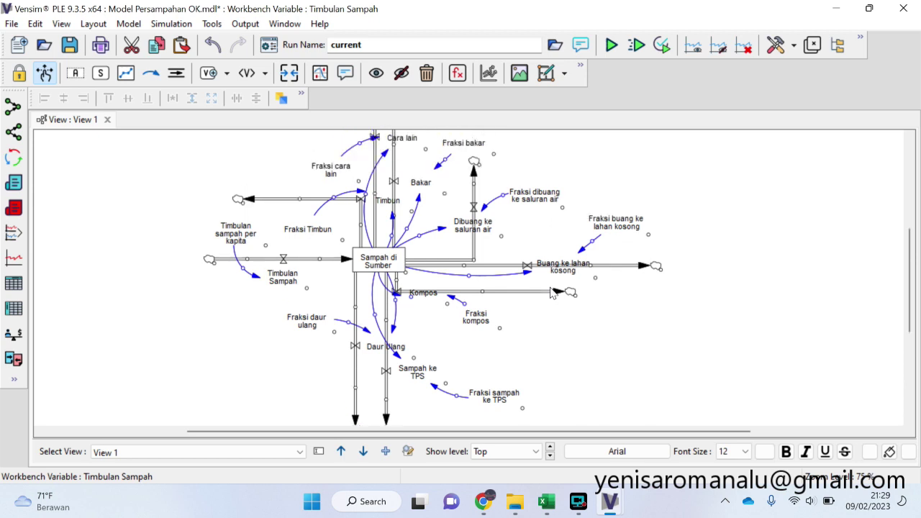
pyautogui.moveTo(446, 167); pyautogui.dragTo(444, 189)
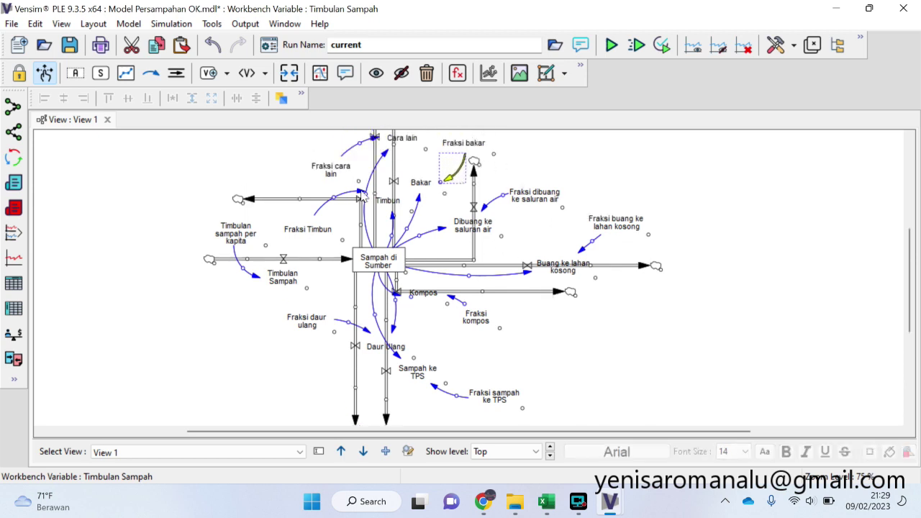
pyautogui.scroll(1, 416, 262)
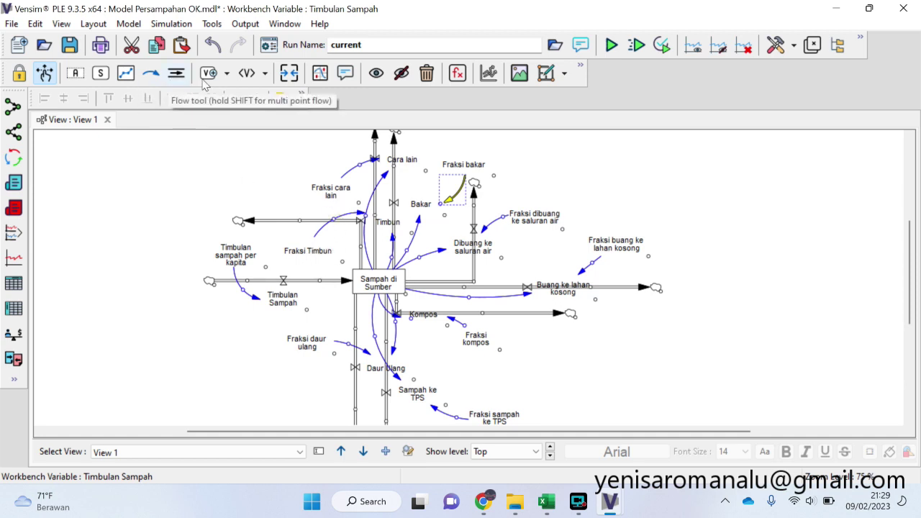
# Set the Fraksi Timbun equation to the constant 0.01, taken from the Timbun row of the Excel fraction table
pyautogui.click(458, 75)
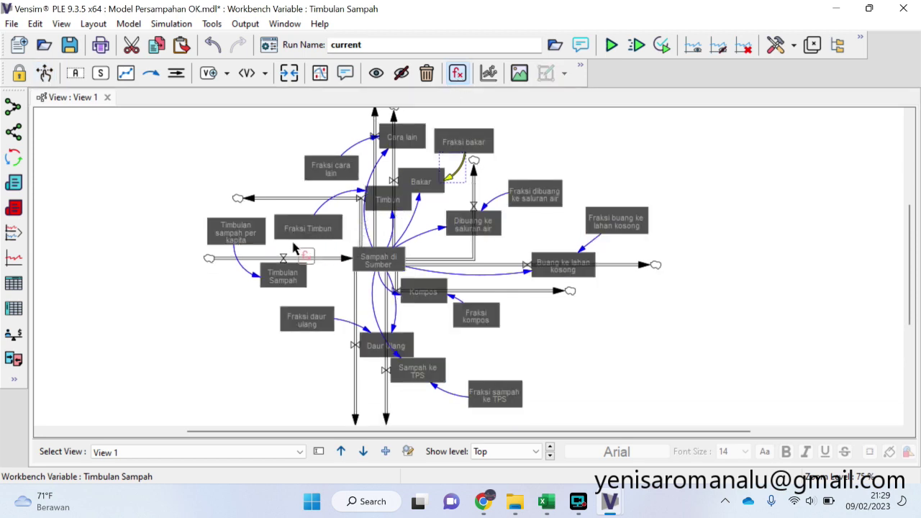
pyautogui.scroll(-3, 482, 371)
pyautogui.scroll(2, 583, 359)
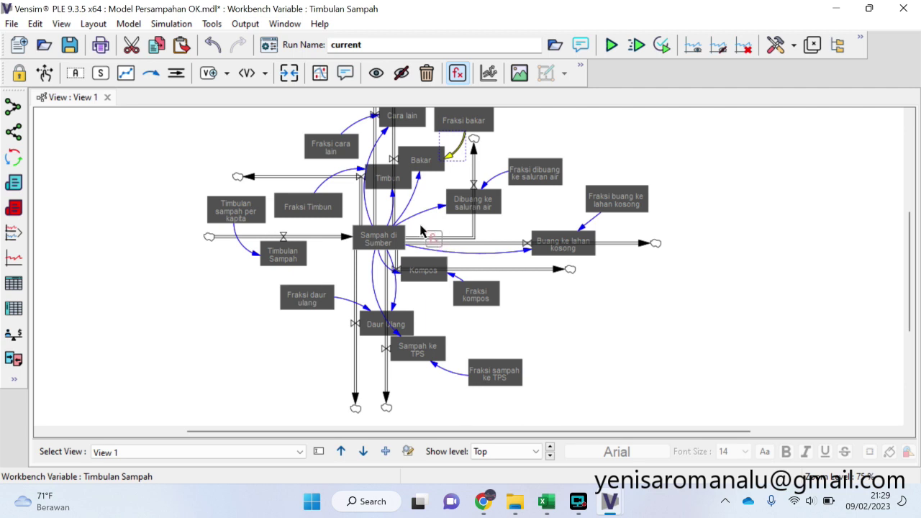
pyautogui.scroll(2, 376, 232)
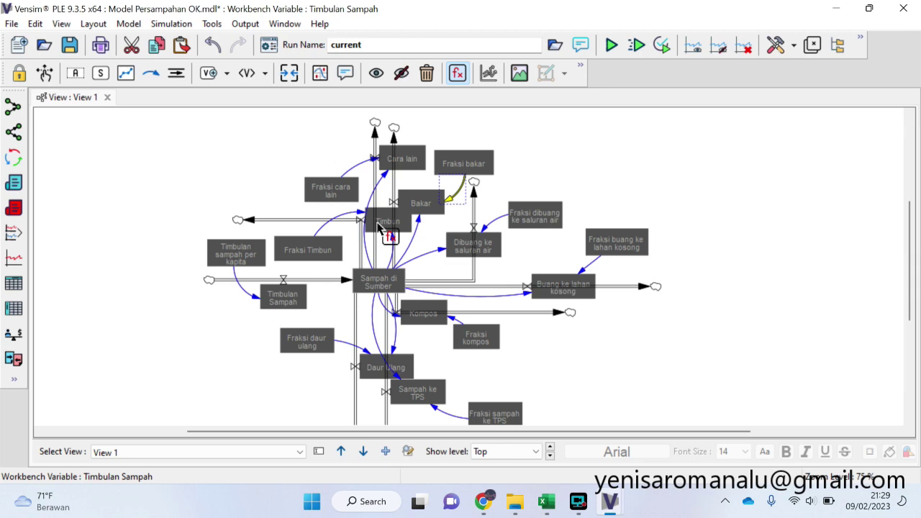
pyautogui.click(315, 252)
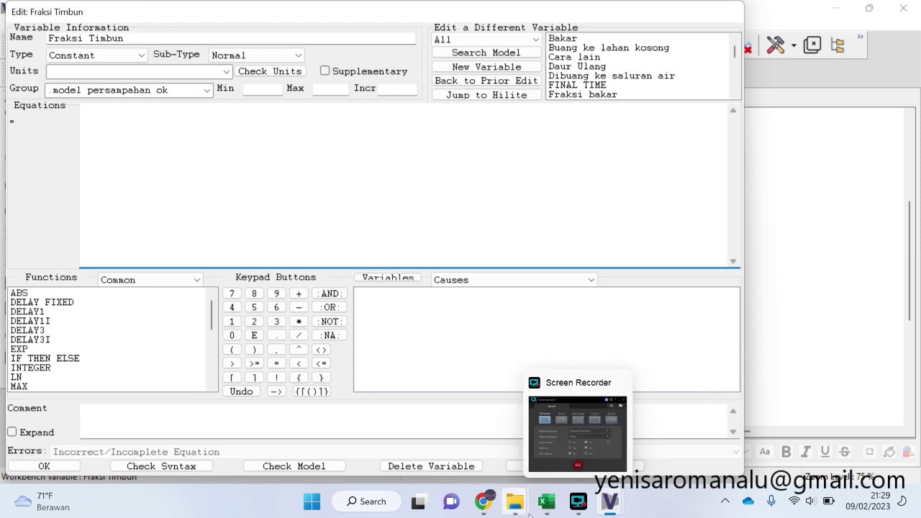
pyautogui.click(547, 501)
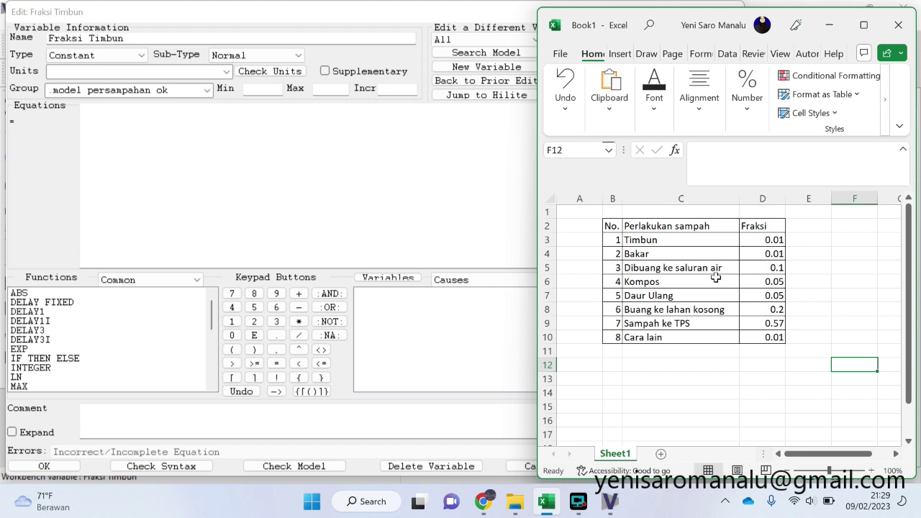
pyautogui.click(764, 240)
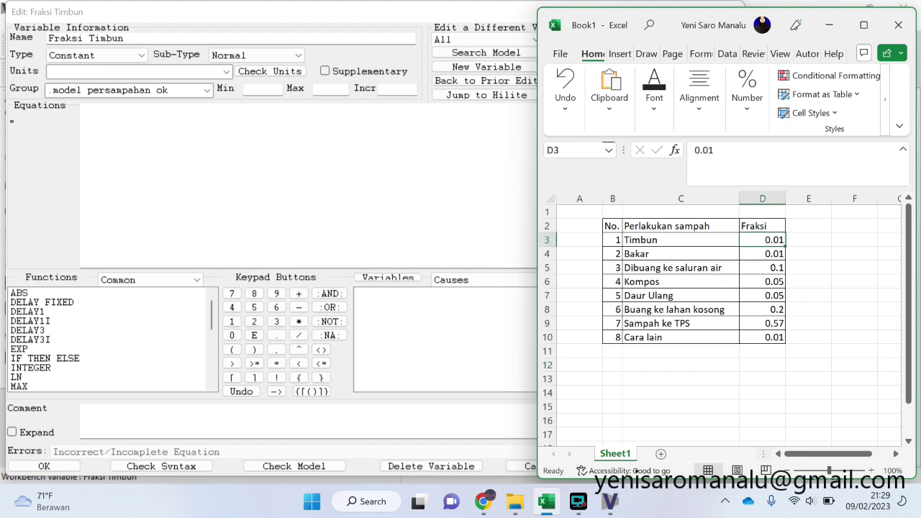
pyautogui.hotkey('alt', 'Tab')
pyautogui.write('0')
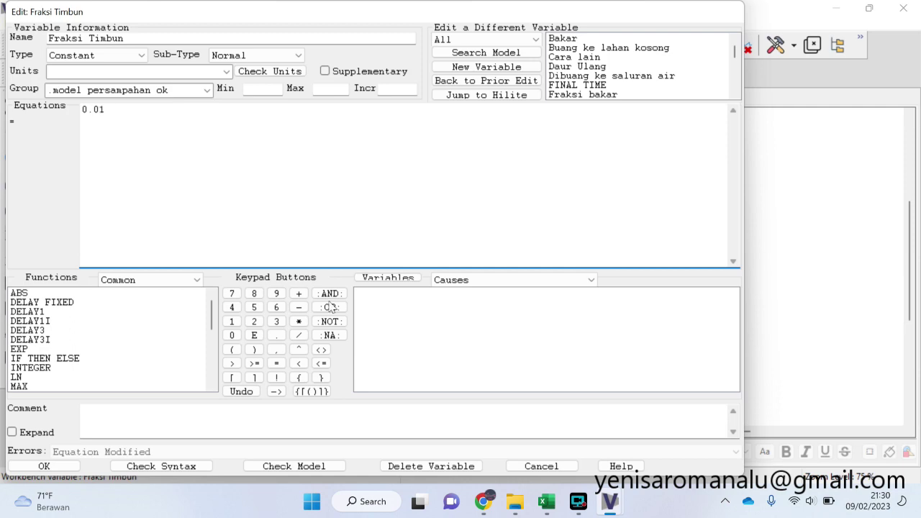
pyautogui.click(44, 466)
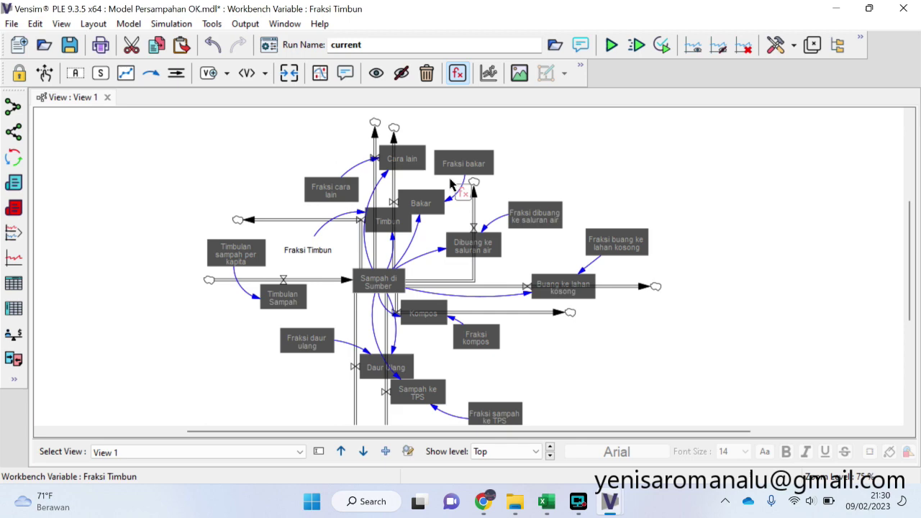
# Set the Fraksi cara lain equation to 0.01, checking the Cara lain row of the Excel table
pyautogui.click(331, 190)
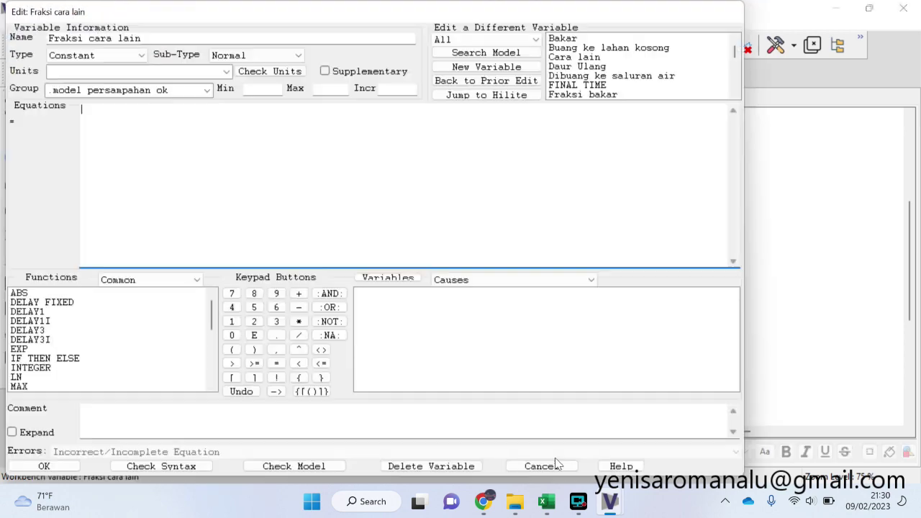
pyautogui.click(547, 501)
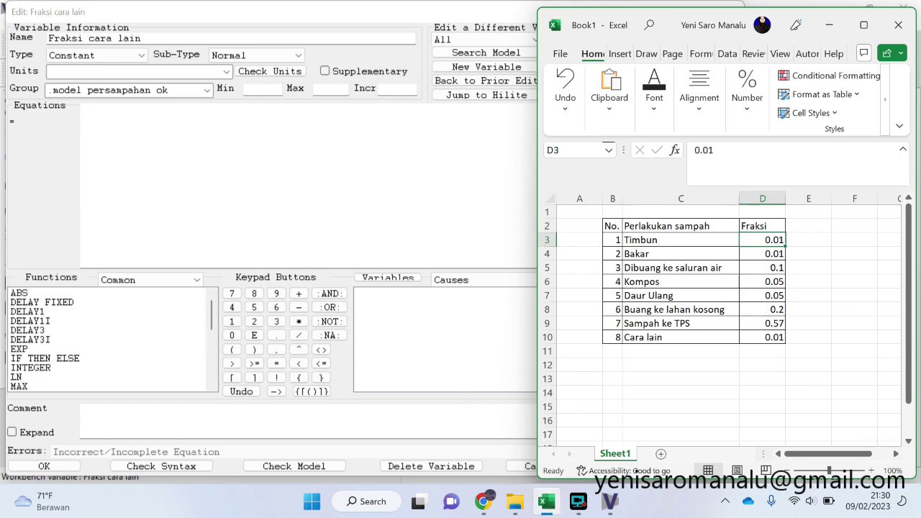
pyautogui.click(273, 162)
pyautogui.write('0.0')
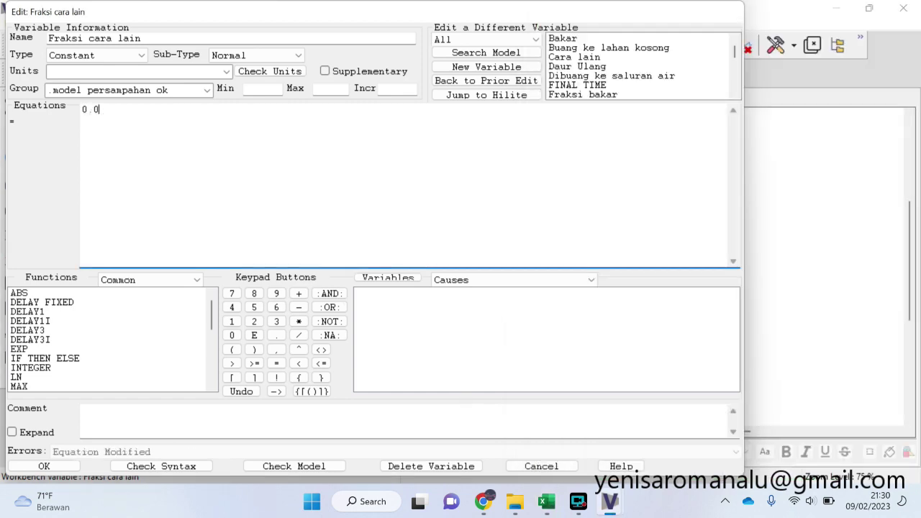
pyautogui.write('1')
pyautogui.click(68, 464)
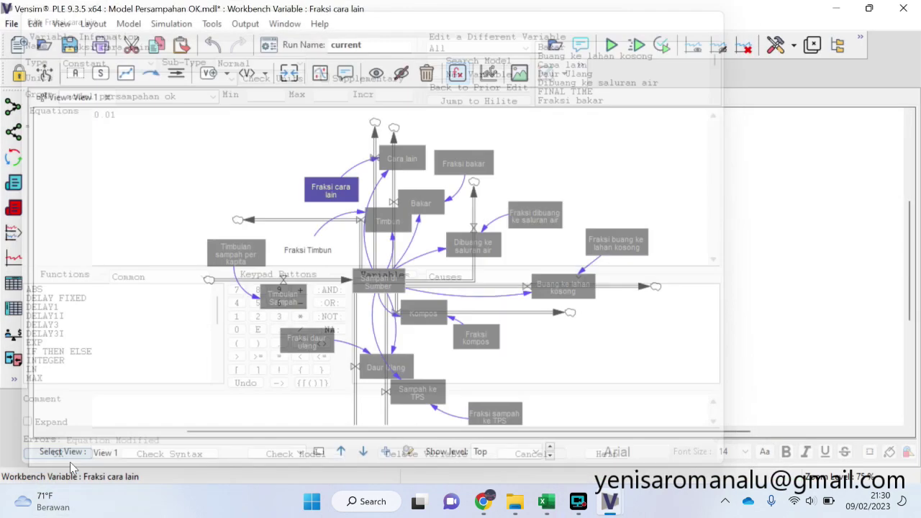
# Set the Fraksi bakar equation to 0.01, checking the Bakar row of the Excel table
pyautogui.click(472, 169)
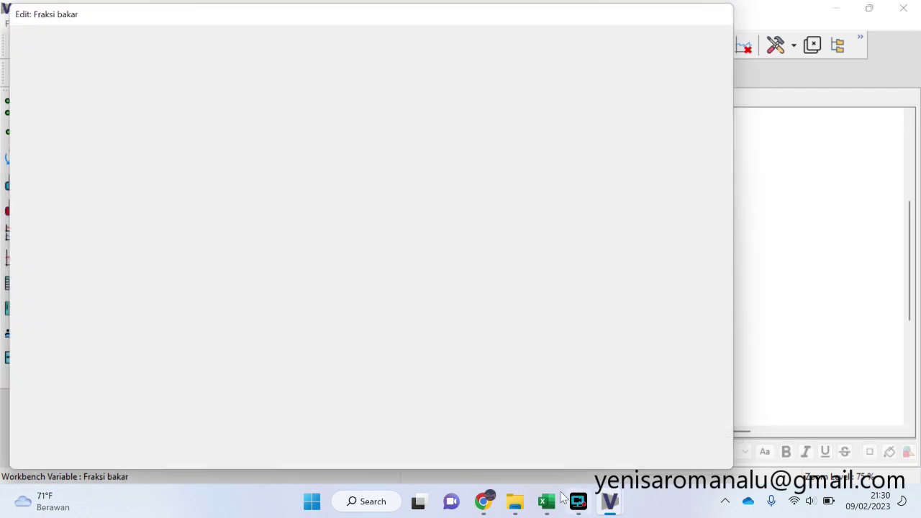
pyautogui.click(550, 505)
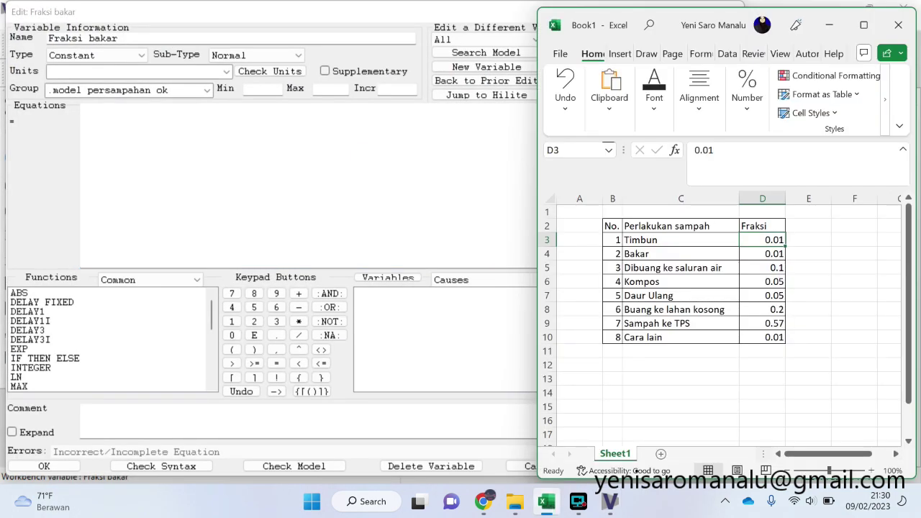
pyautogui.click(506, 171)
pyautogui.write('0.01')
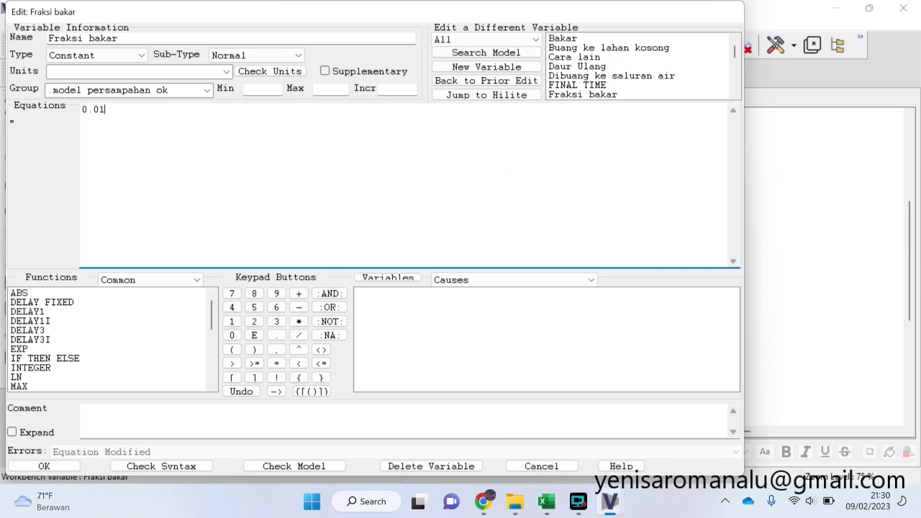
pyautogui.click(71, 466)
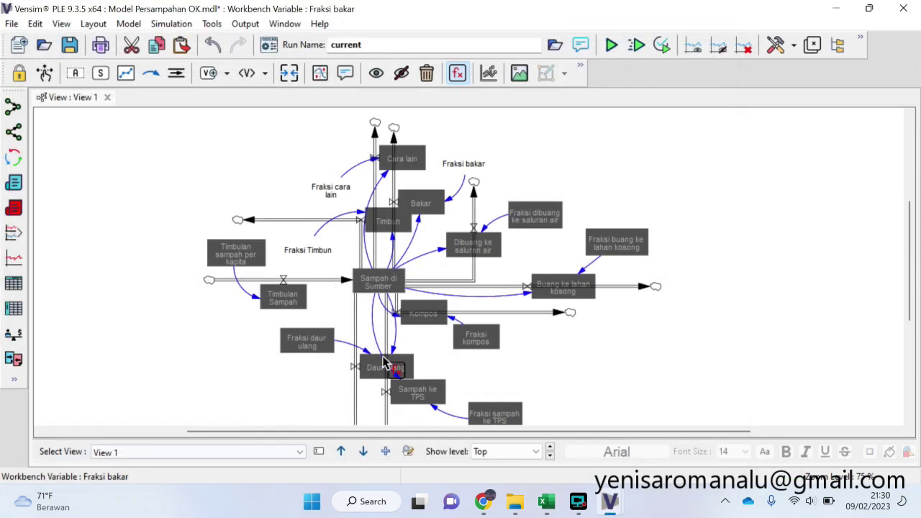
# Set the Fraksi dibuang ke saluran air equation to 0.1 according to the Excel table
pyautogui.click(539, 224)
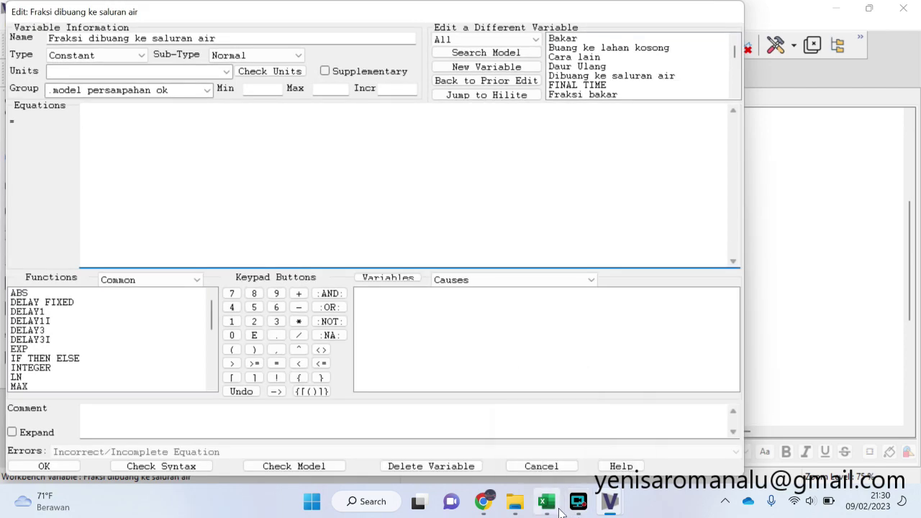
pyautogui.click(547, 502)
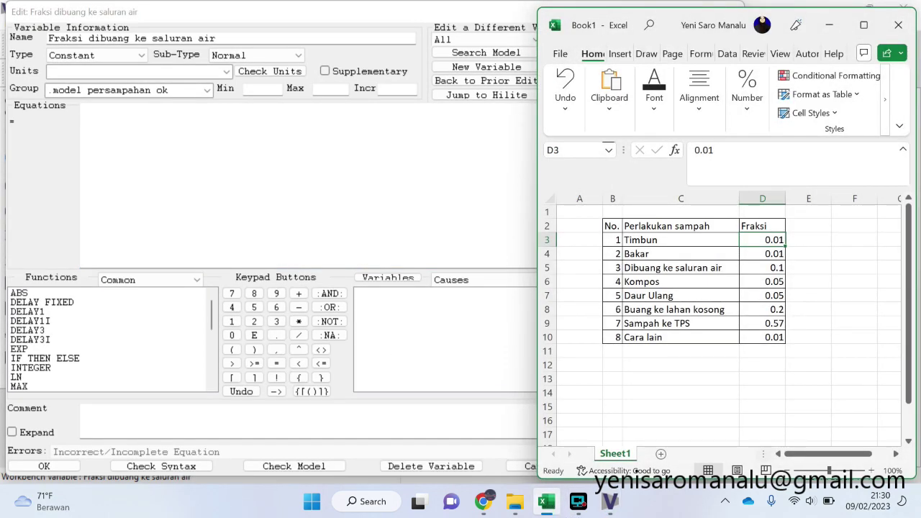
pyautogui.click(288, 163)
pyautogui.write('.1')
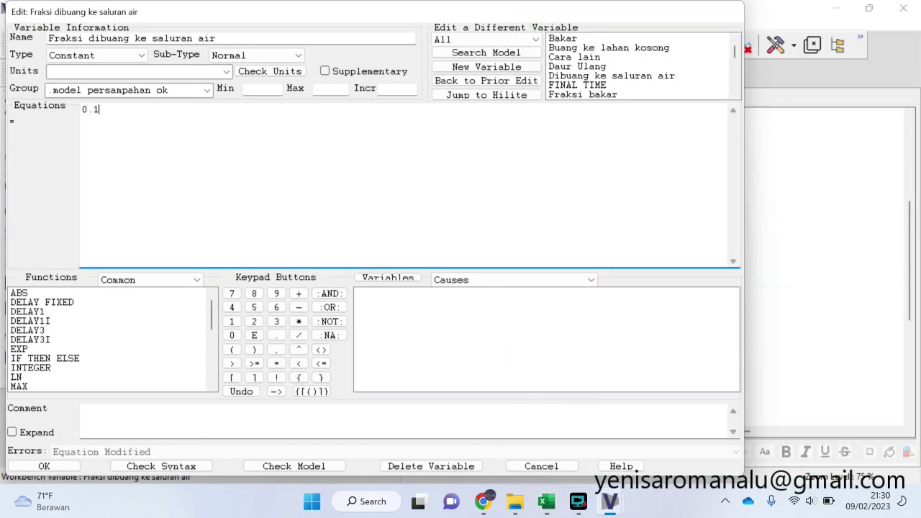
pyautogui.click(44, 466)
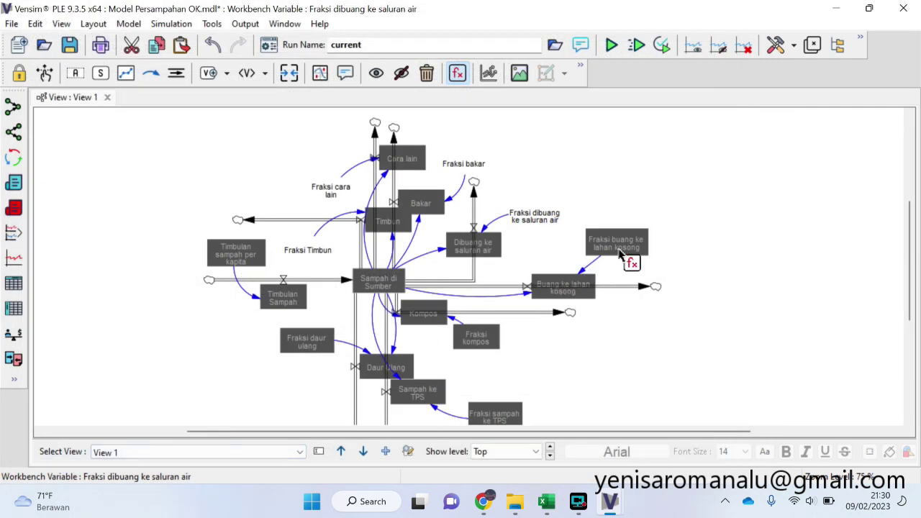
# Set the Fraksi buang ke lahan kosong equation to 0.2 according to the Excel table
pyautogui.click(620, 249)
pyautogui.click(547, 504)
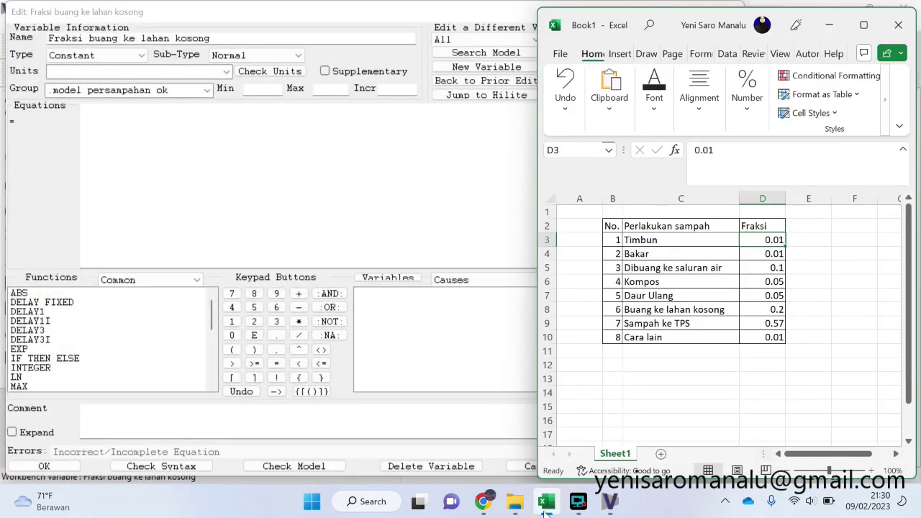
pyautogui.click(545, 510)
pyautogui.write('0.2')
pyautogui.click(72, 466)
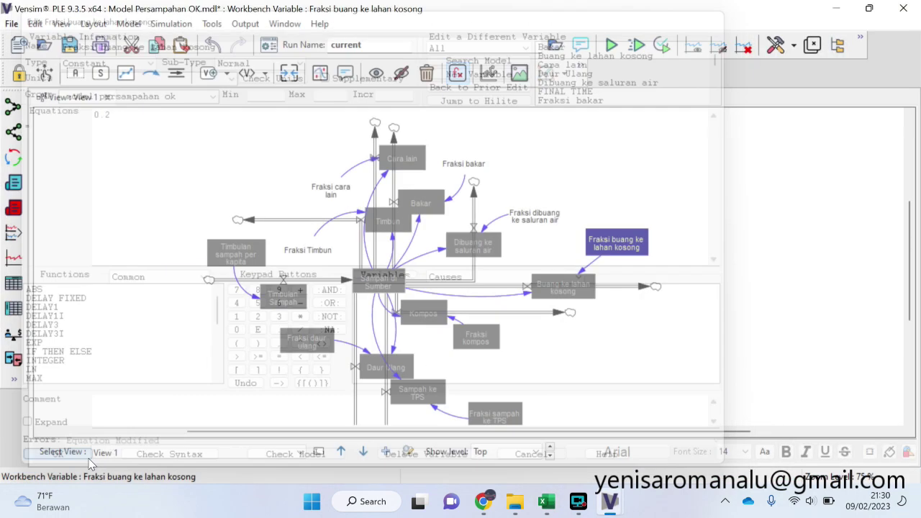
# Set the Fraksi kompos equation to 0.05, checking the Kompos row of the Excel table
pyautogui.click(489, 344)
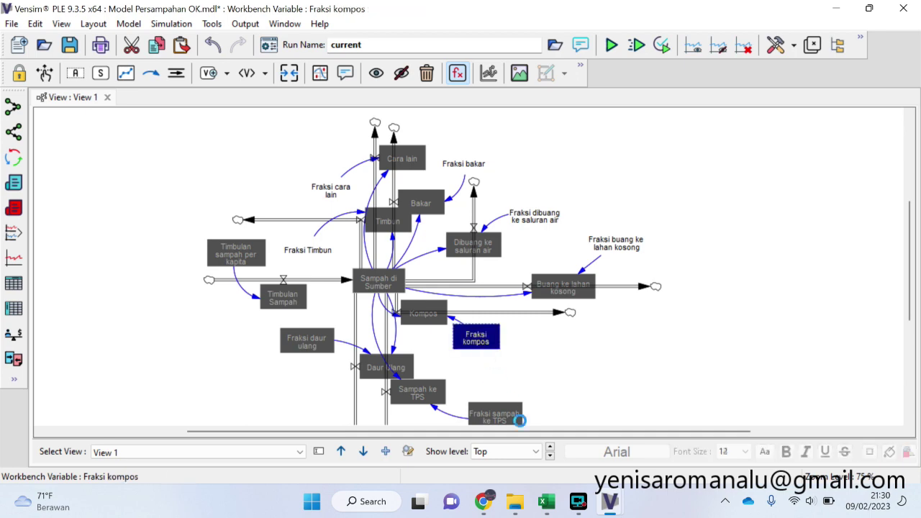
pyautogui.click(547, 505)
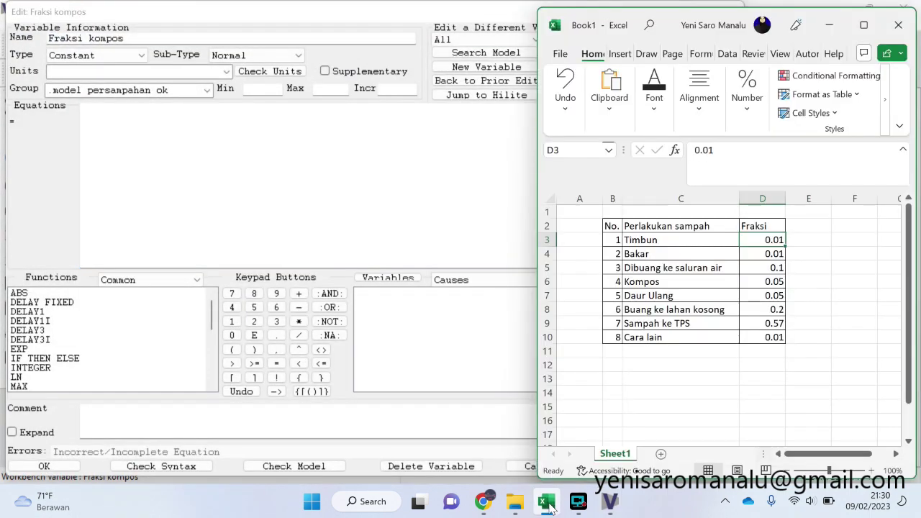
pyautogui.click(547, 502)
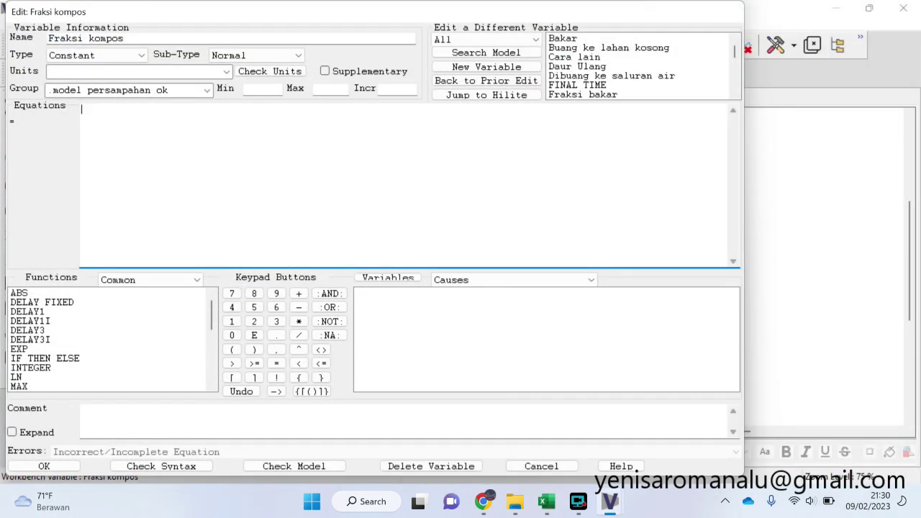
pyautogui.write('0.05')
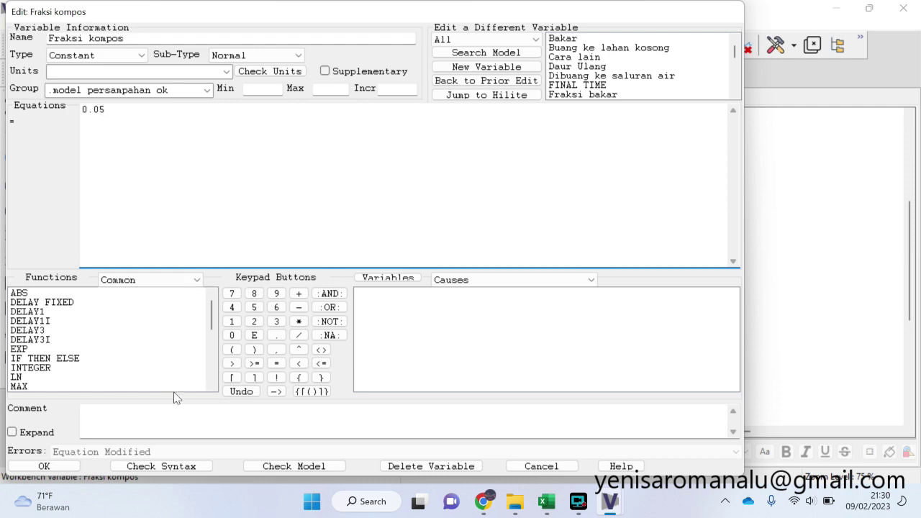
pyautogui.click(44, 466)
# Set the Fraksi sampah ke TPS equation to 0.57, checking the Sampah ke TPS row of the Excel table
pyautogui.click(502, 418)
pyautogui.click(551, 507)
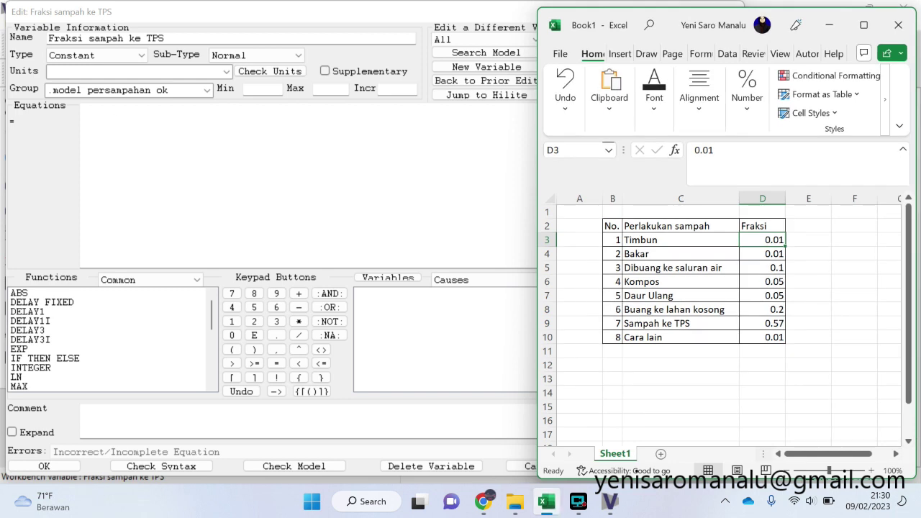
pyautogui.click(548, 503)
pyautogui.write('0.57')
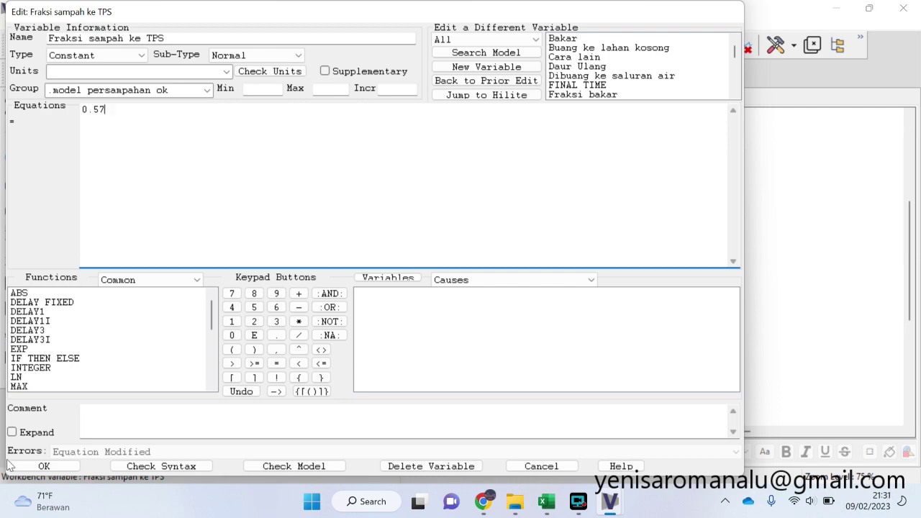
pyautogui.click(57, 467)
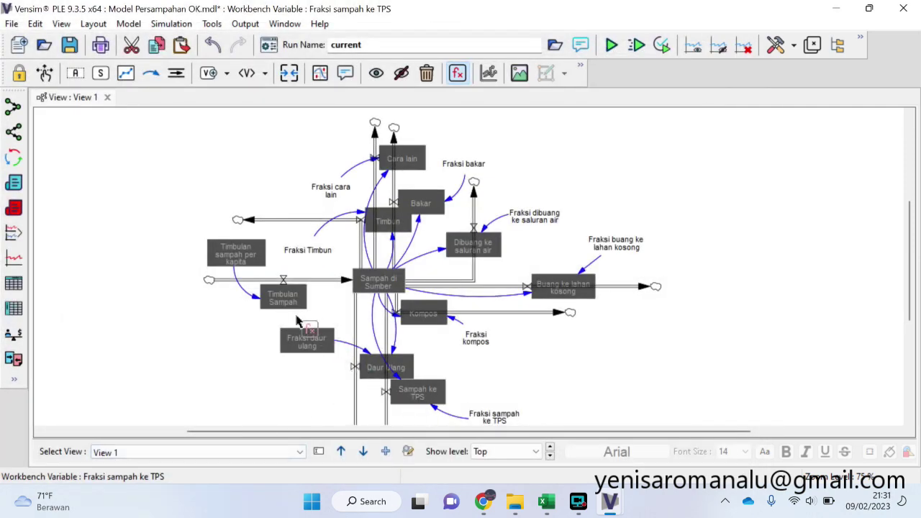
# Set the Fraksi daur ulang equation to 0.05, checking the Daur Ulang row of the Excel table
pyautogui.click(320, 347)
pyautogui.click(320, 348)
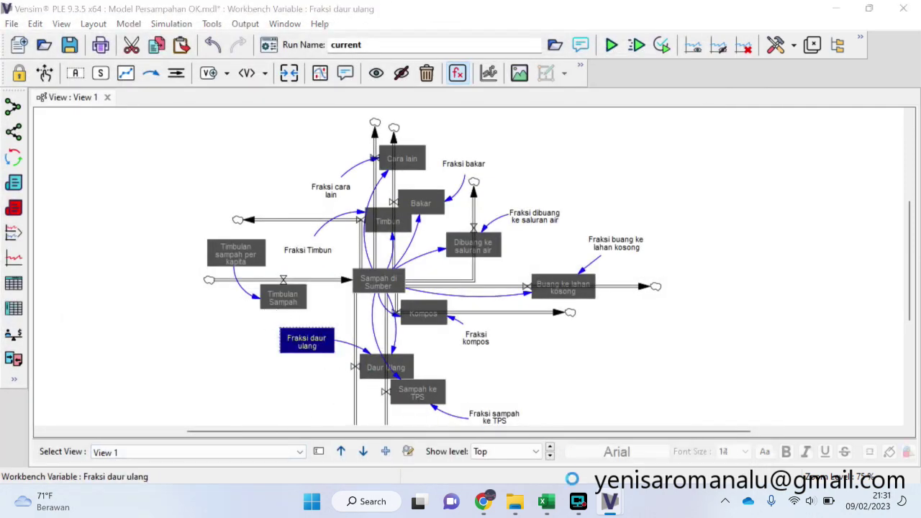
pyautogui.click(546, 502)
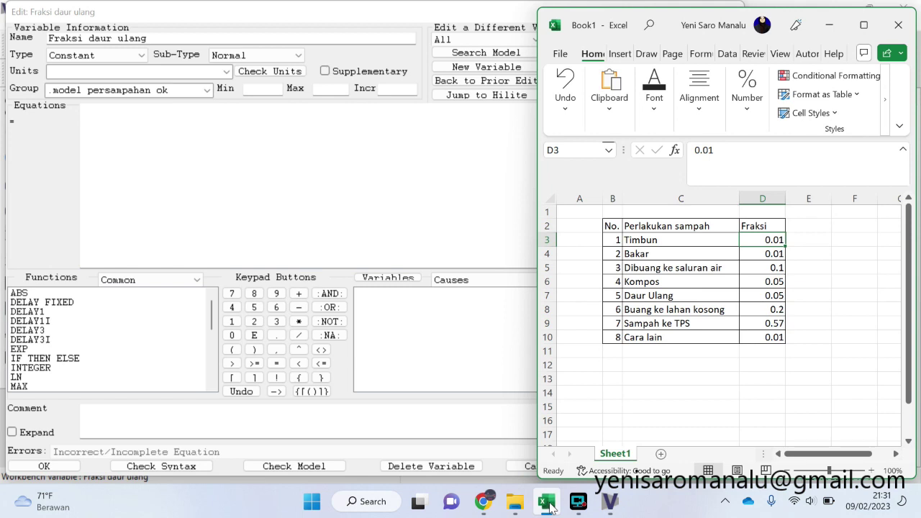
pyautogui.hotkey('alt', 'Tab')
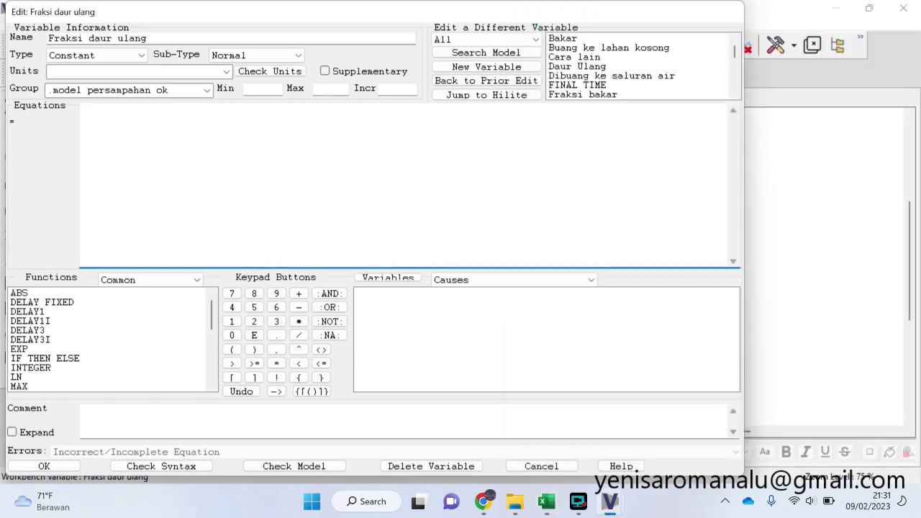
pyautogui.write('0.0')
pyautogui.write('3')
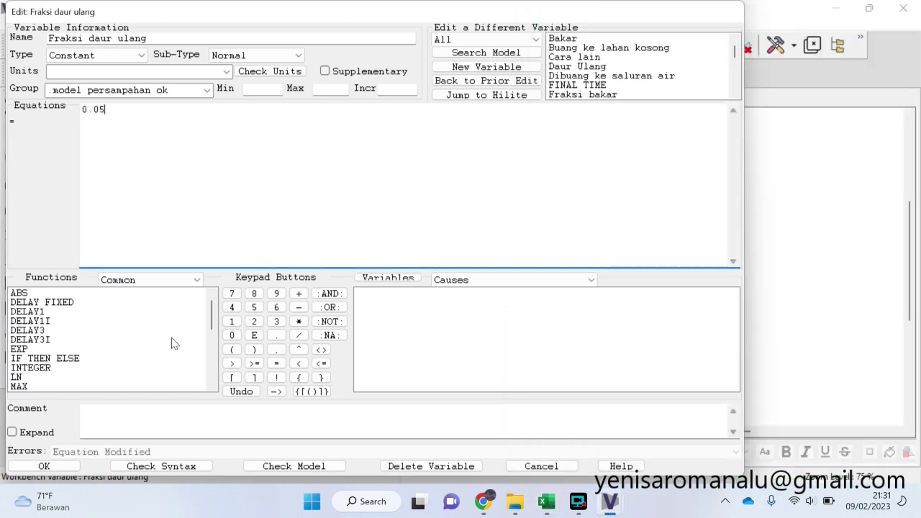
pyautogui.press('Return')
# Set the Timbulan sampah per kapita equation to the constant 2190
pyautogui.scroll(-3, 525, 404)
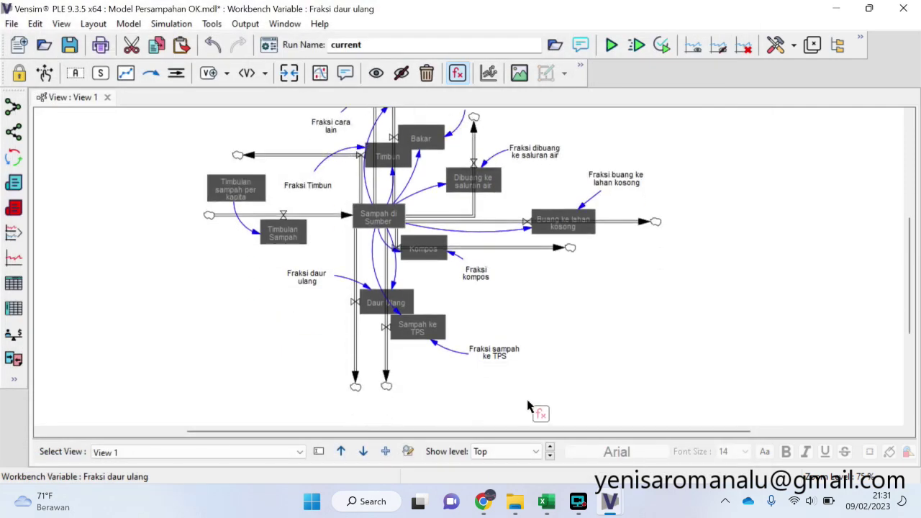
pyautogui.scroll(1, 441, 345)
pyautogui.scroll(1, 442, 346)
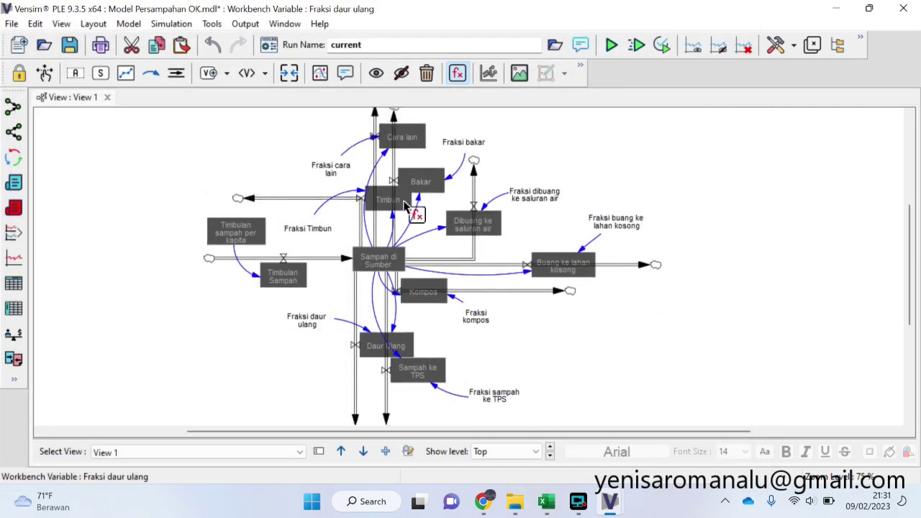
pyautogui.scroll(1, 524, 291)
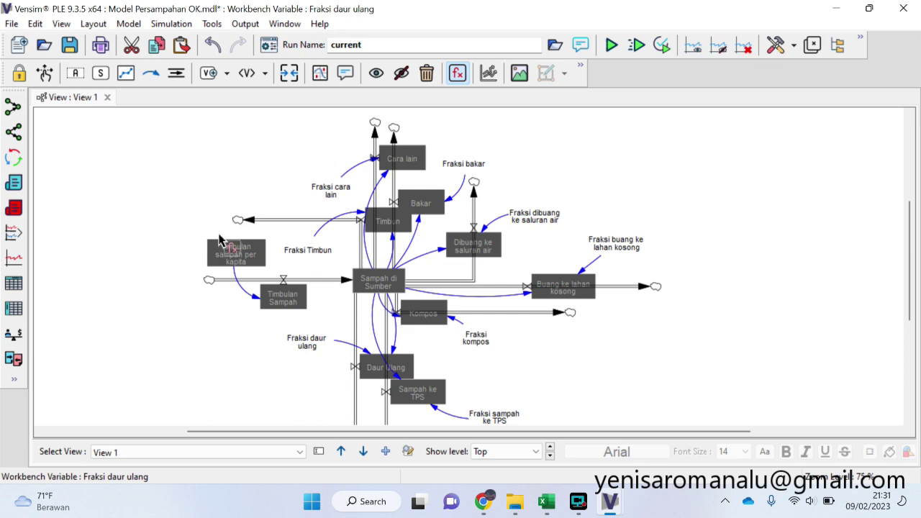
pyautogui.click(241, 256)
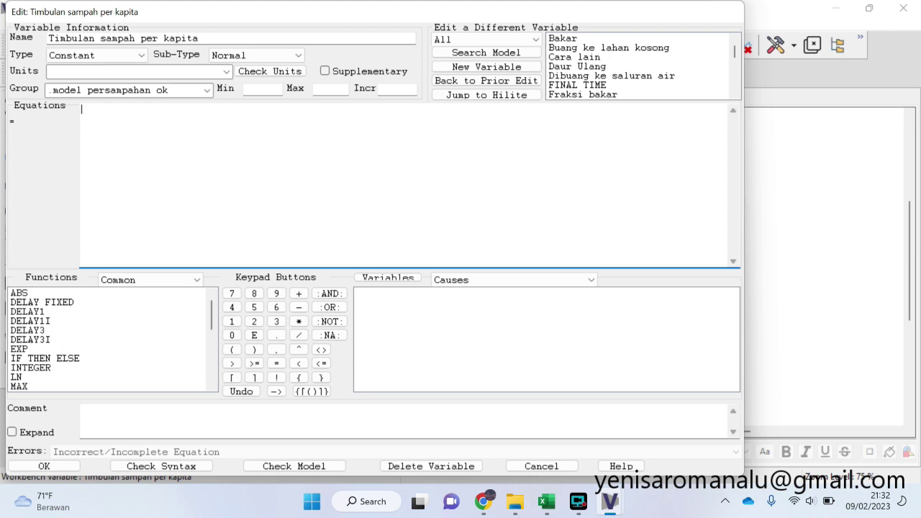
pyautogui.write('2')
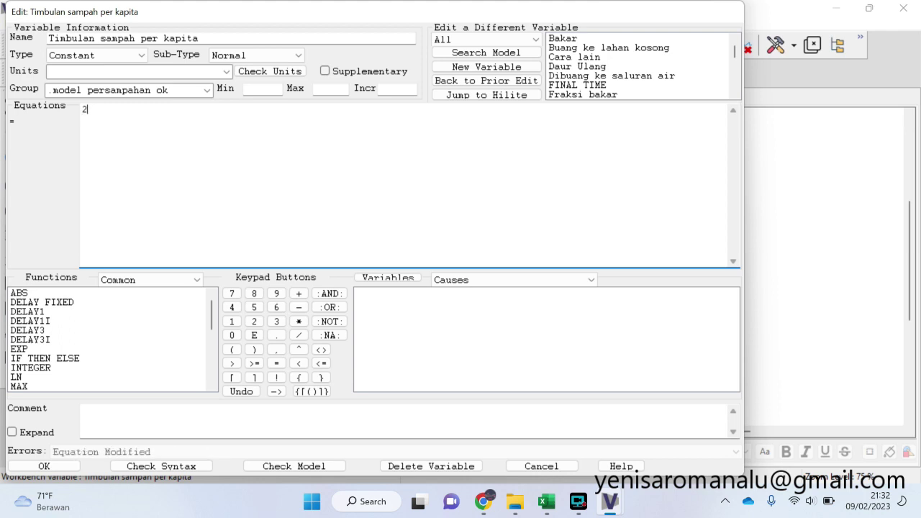
pyautogui.write('190')
pyautogui.click(69, 471)
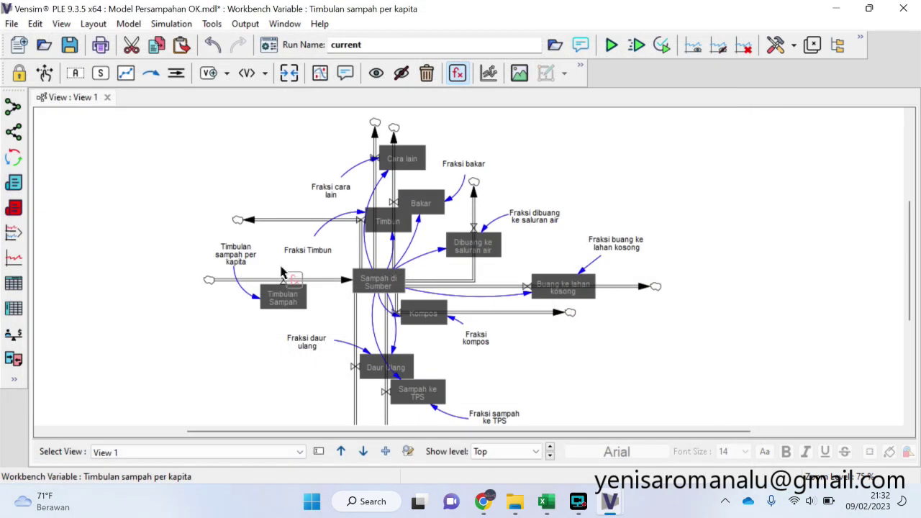
pyautogui.scroll(-2, 554, 356)
pyautogui.scroll(1, 549, 355)
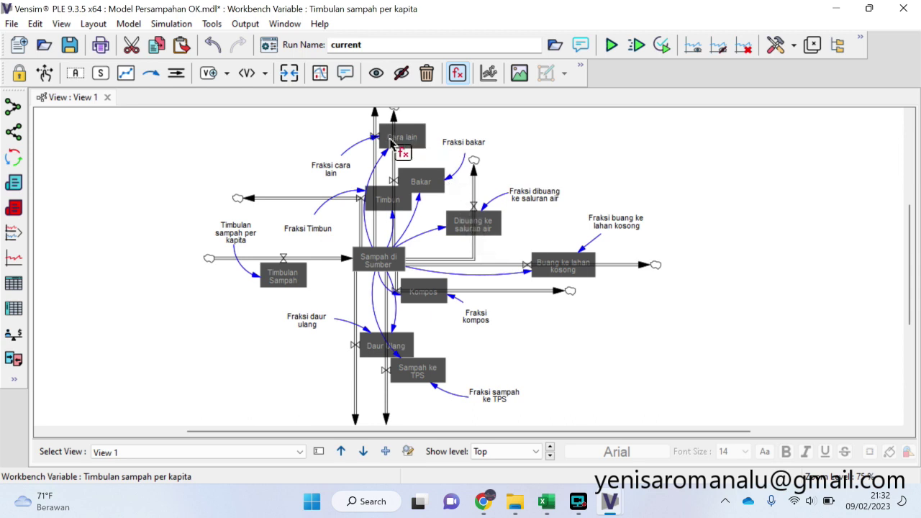
pyautogui.scroll(2, 399, 216)
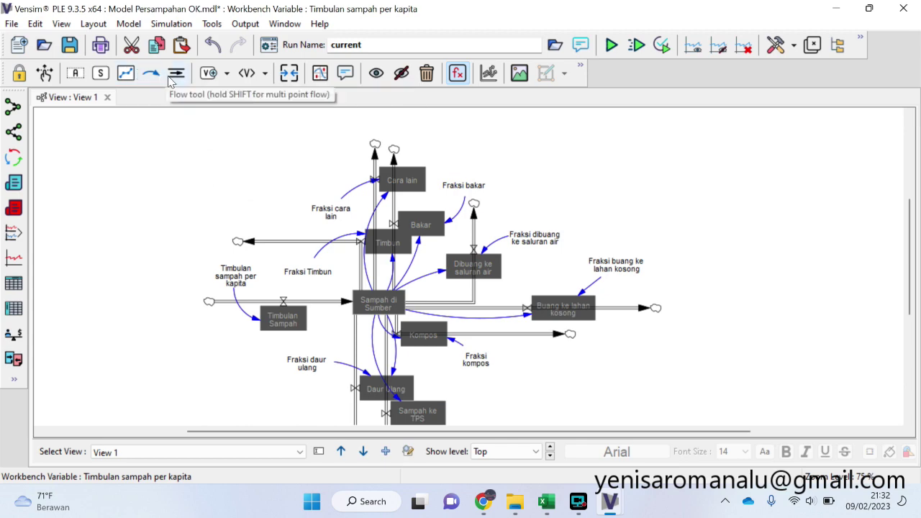
pyautogui.click(378, 246)
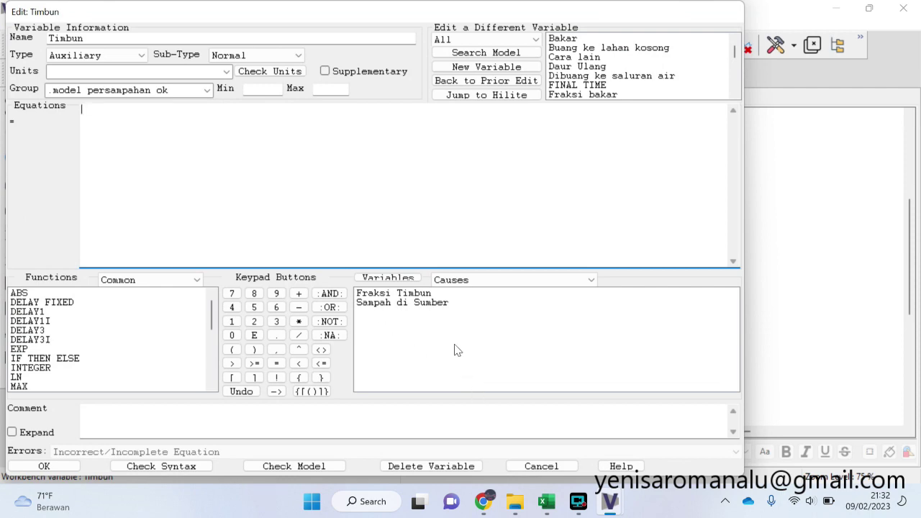
pyautogui.click(548, 469)
# Try 219000000 as the initial value of the Sampah di Sumber level and clear the entry again
pyautogui.click(379, 303)
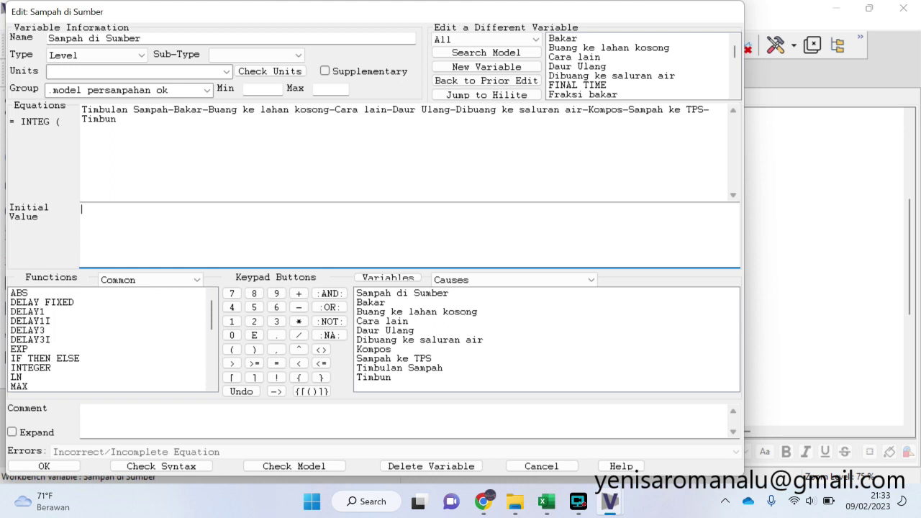
pyautogui.write('21')
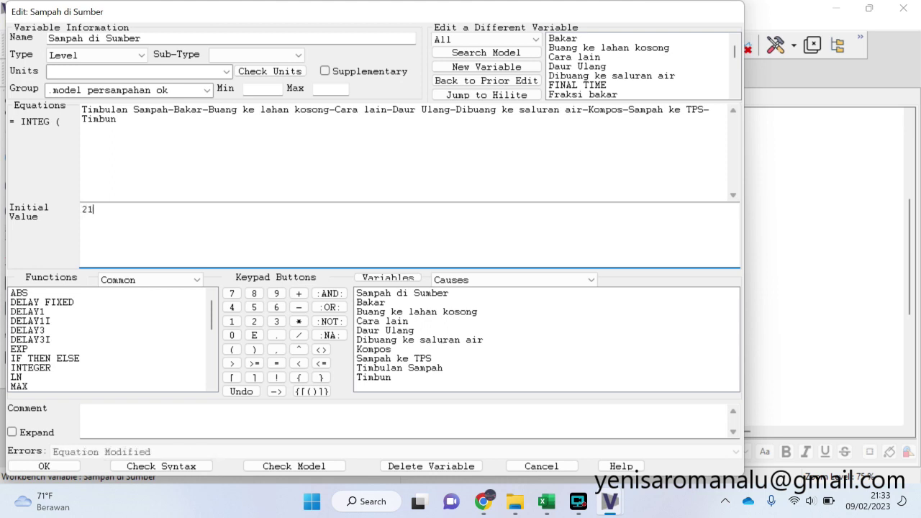
pyautogui.write('9000000')
pyautogui.press('BackSpace')
pyautogui.press('BackSpace')
pyautogui.press('BackSpace')
pyautogui.press('BackSpace')
pyautogui.press('BackSpace')
pyautogui.press('BackSpace')
pyautogui.press('BackSpace')
pyautogui.press('BackSpace')
pyautogui.press('BackSpace')
# Switch to the Model Struktur window and check the equation and initial value of its Sampah di Sumber level
pyautogui.moveTo(612, 507)
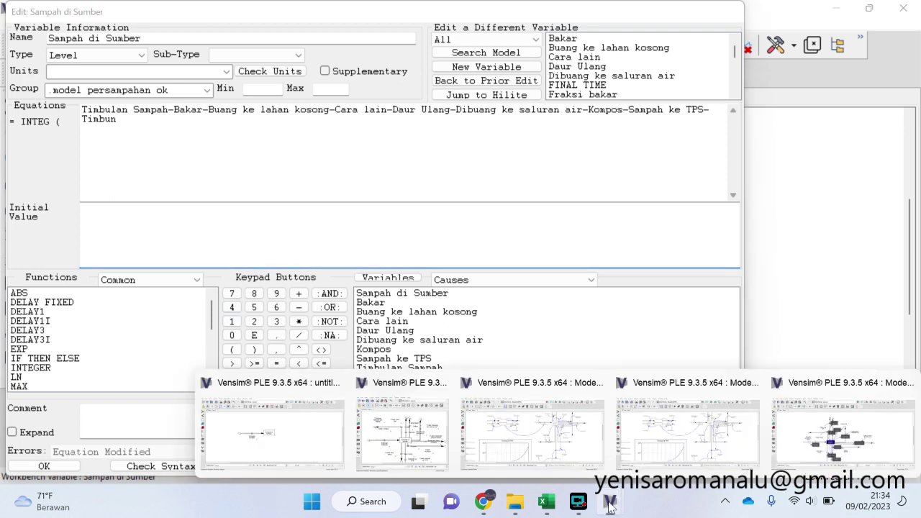
pyautogui.click(516, 438)
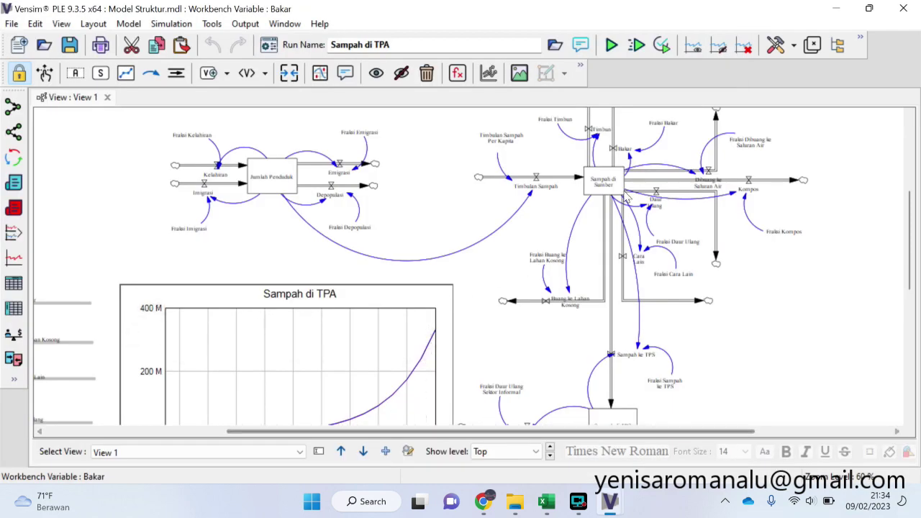
pyautogui.click(604, 185)
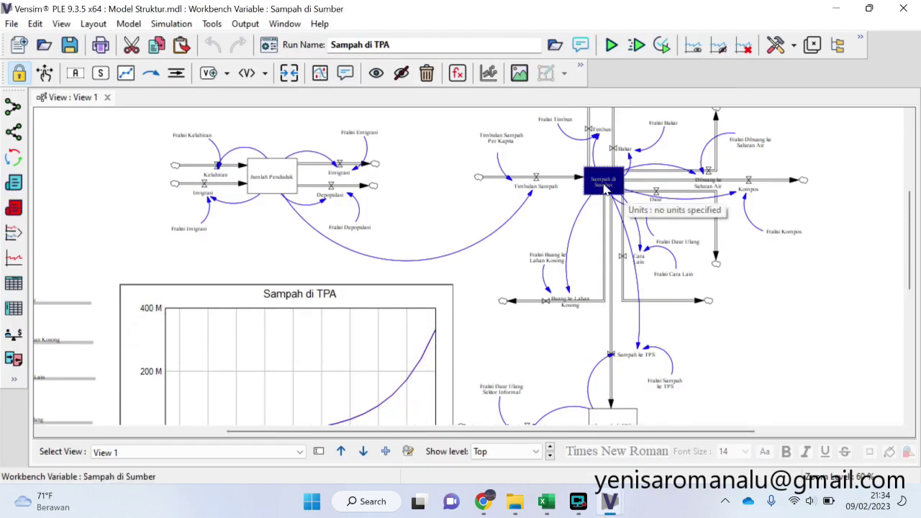
pyautogui.click(455, 75)
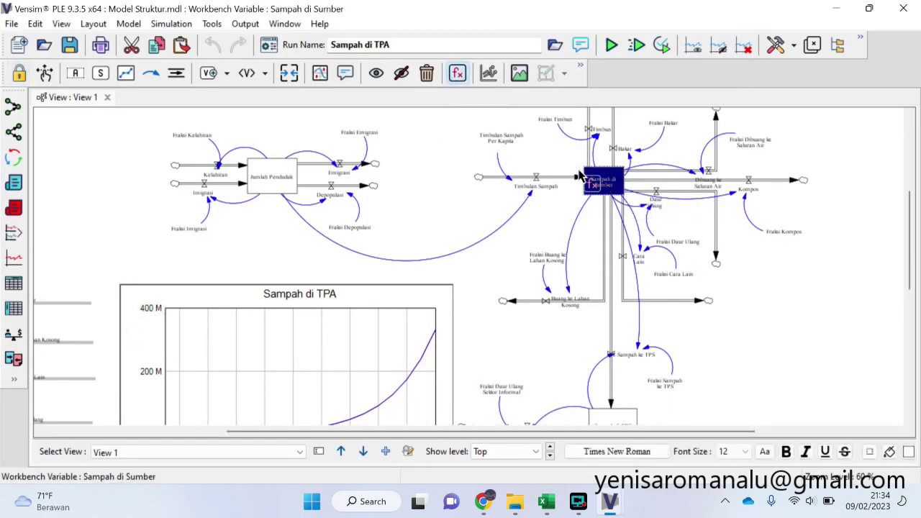
pyautogui.click(600, 181)
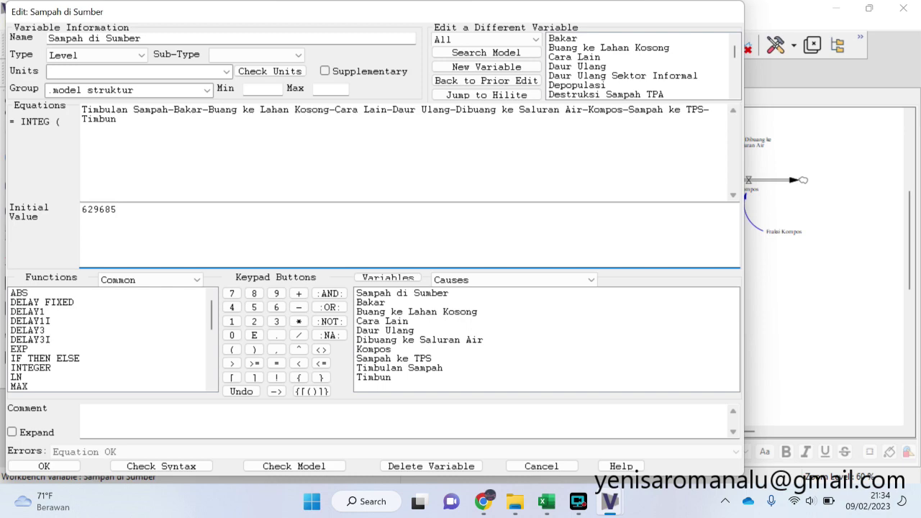
pyautogui.click(541, 466)
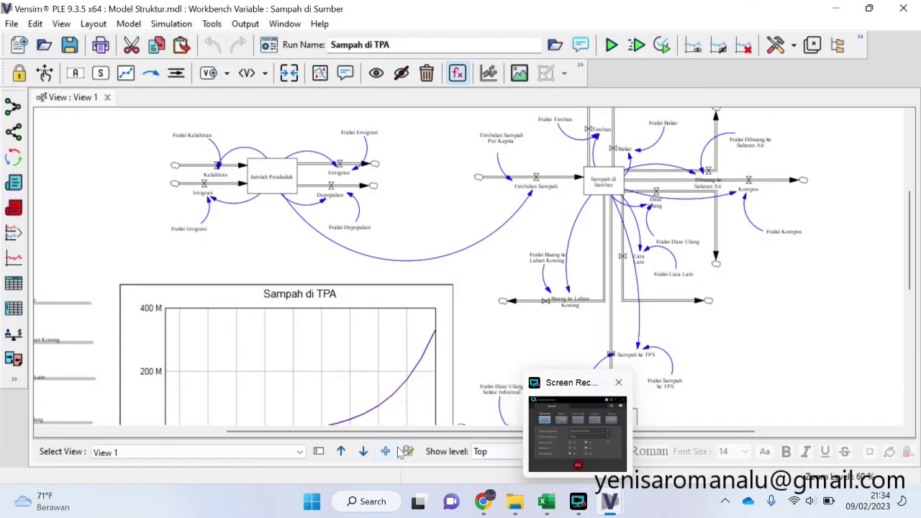
pyautogui.moveTo(608, 508)
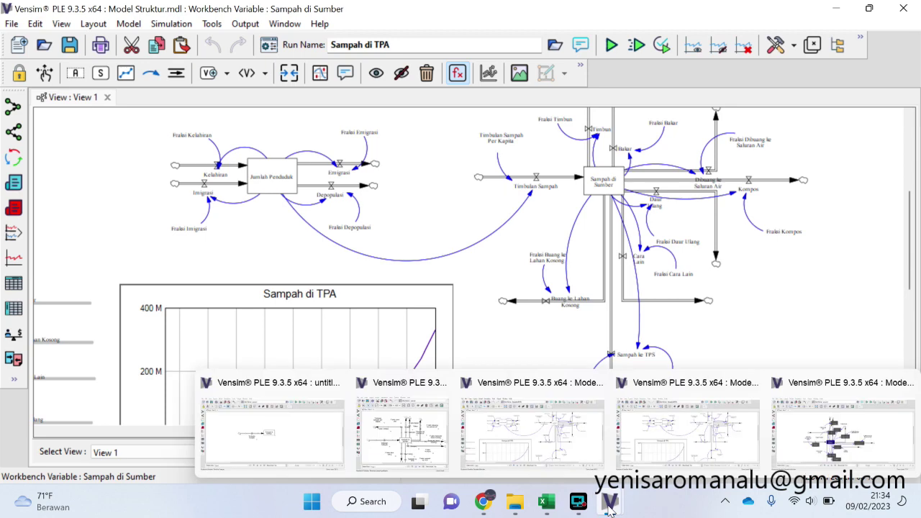
pyautogui.click(696, 449)
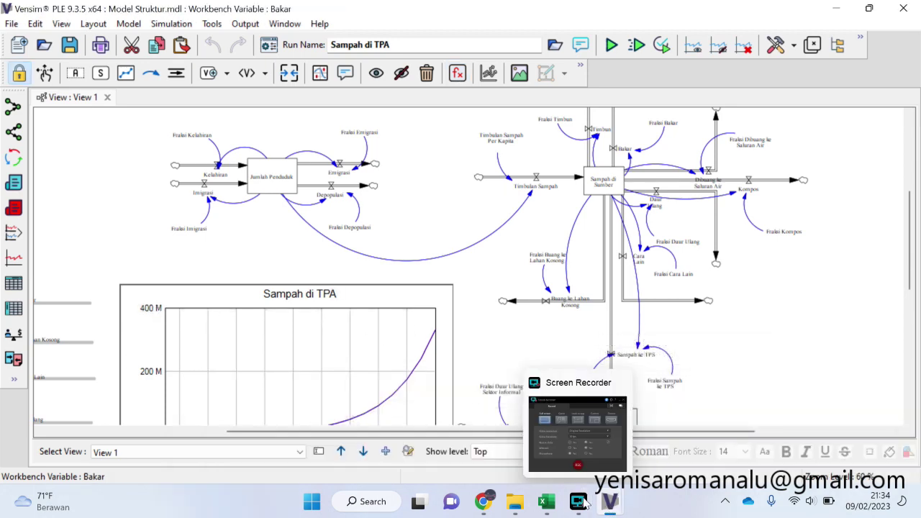
# Return to Model Persampahan OK and set the initial value of the Sampah di Sumber level to 219000000
pyautogui.moveTo(610, 508)
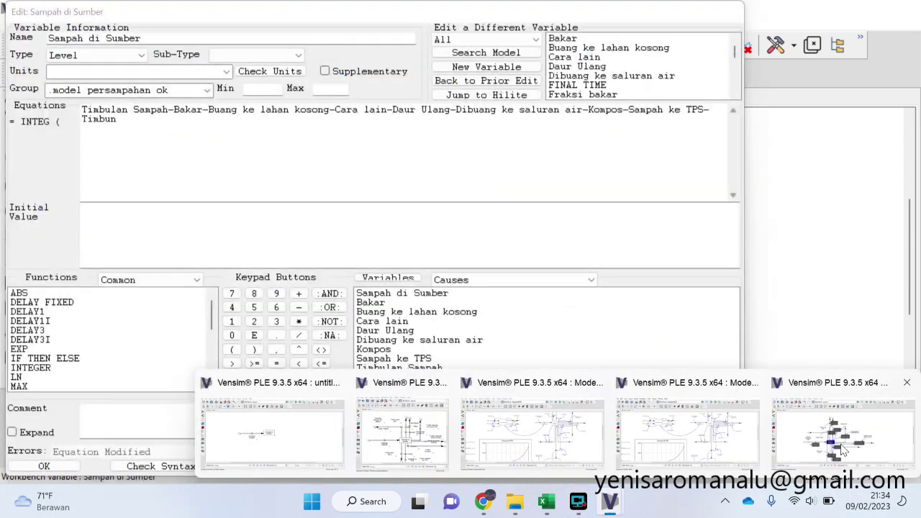
pyautogui.click(401, 442)
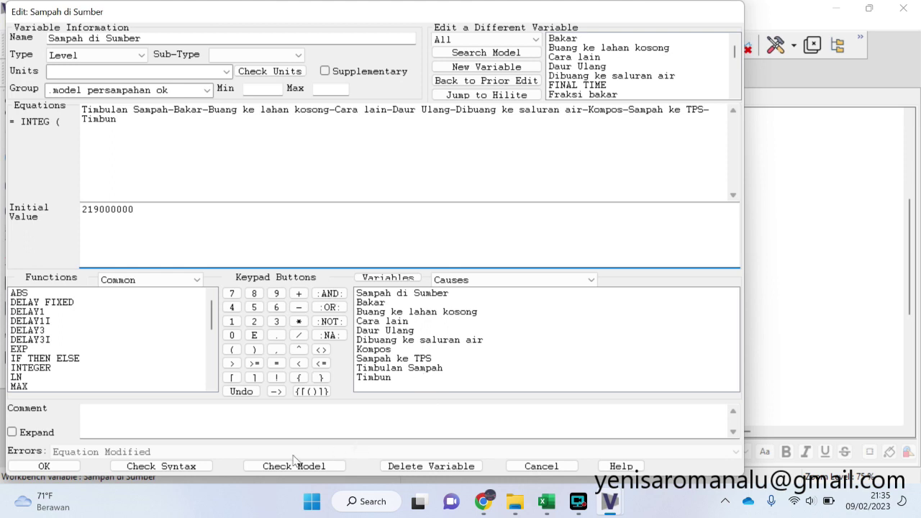
pyautogui.click(45, 466)
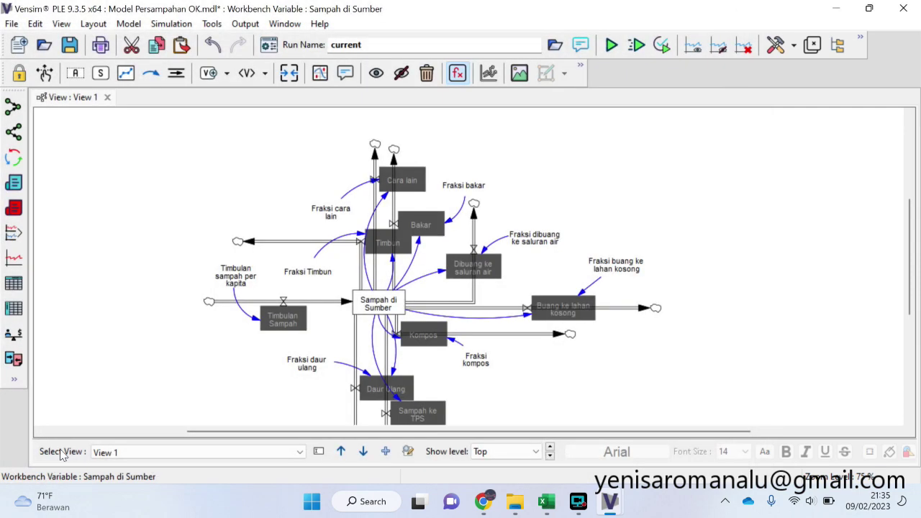
# Set the Timbun flow equation to Fraksi Timbun*Sampah di Sumber
pyautogui.click(377, 242)
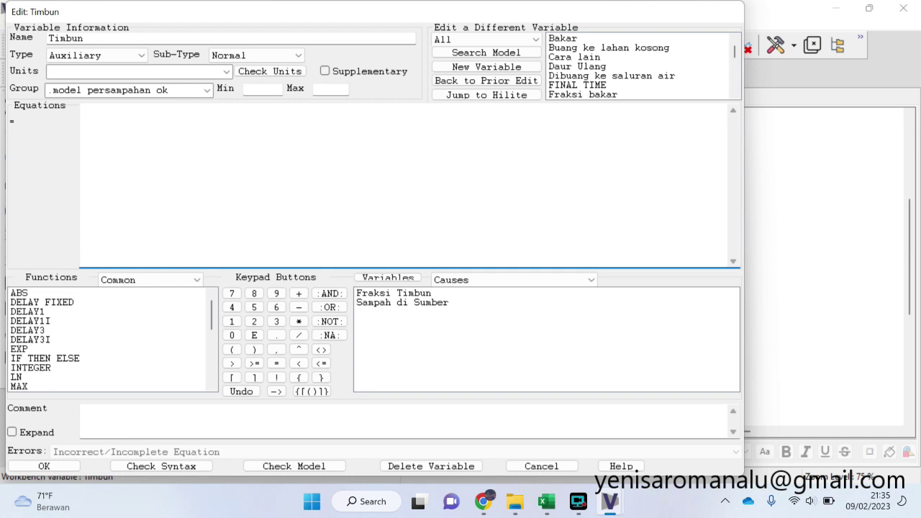
pyautogui.click(393, 293)
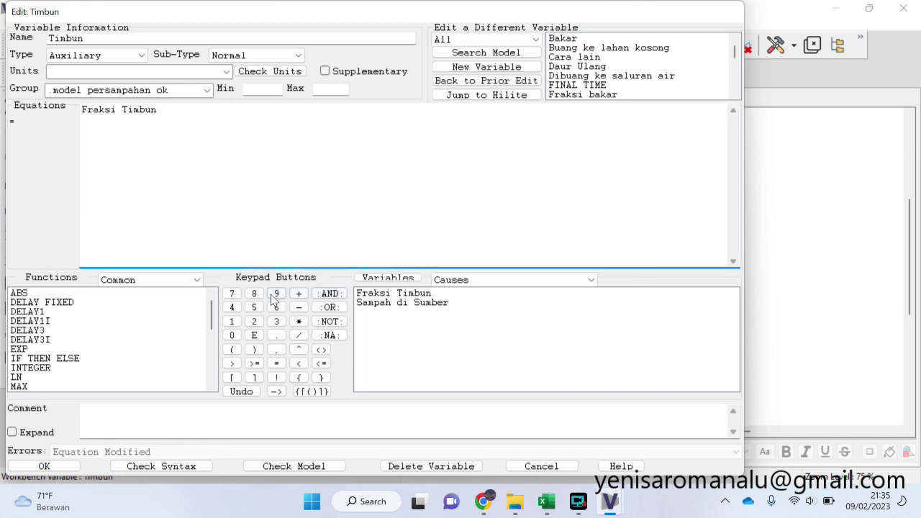
pyautogui.click(299, 322)
pyautogui.click(400, 303)
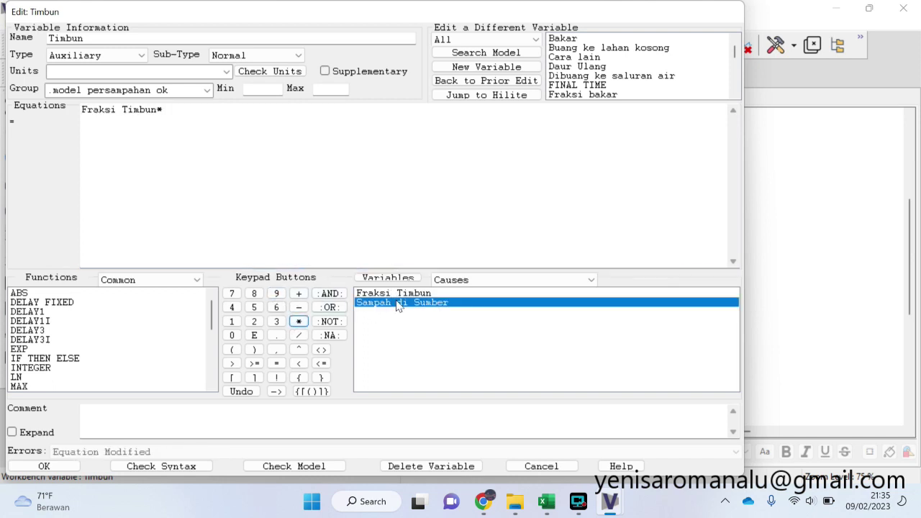
pyautogui.click(44, 466)
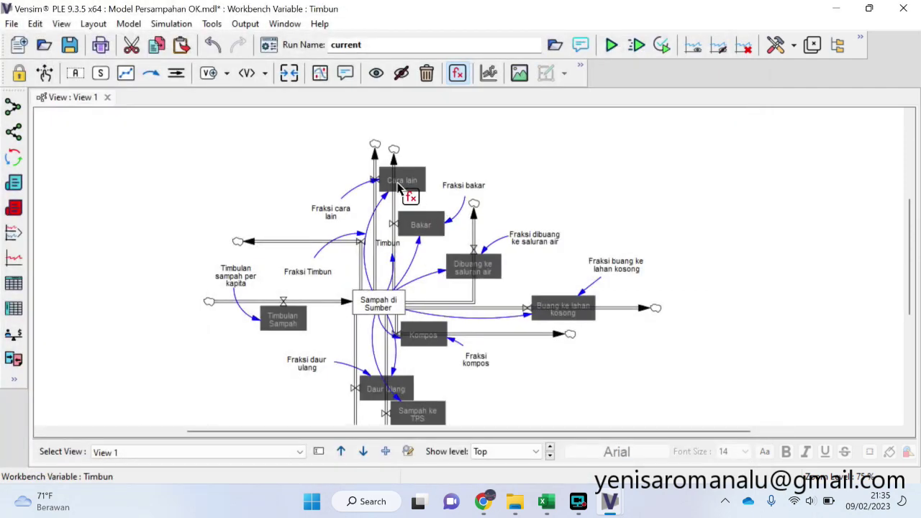
# Define the Cara lain flow as Fraksi cara lain*Sampah di Sumber
pyautogui.click(402, 182)
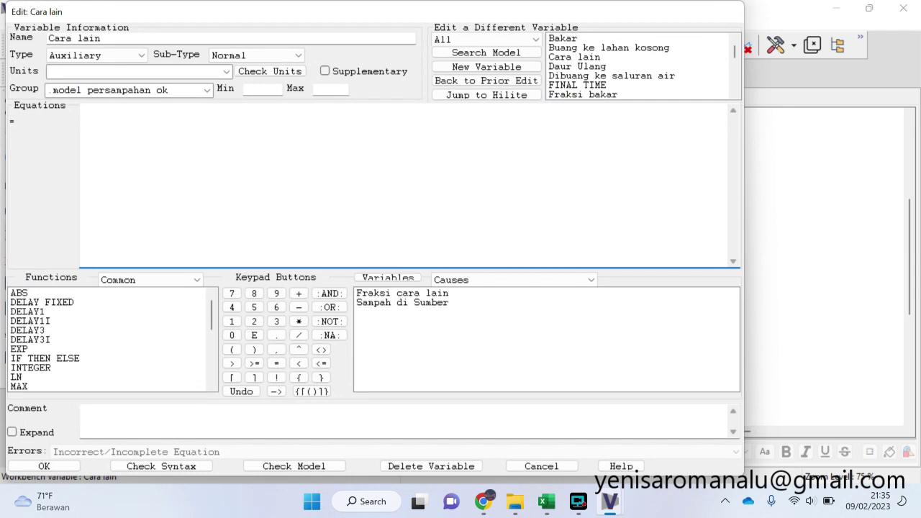
pyautogui.click(401, 294)
pyautogui.click(299, 321)
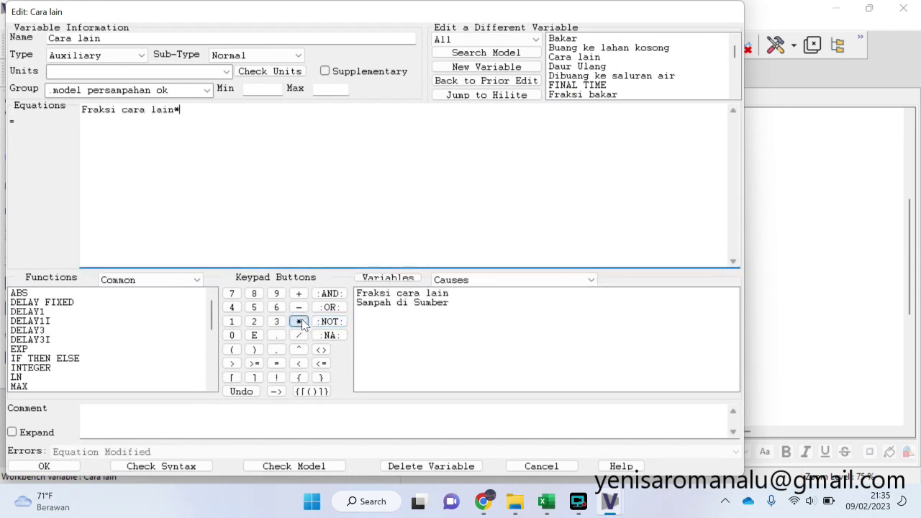
pyautogui.click(393, 302)
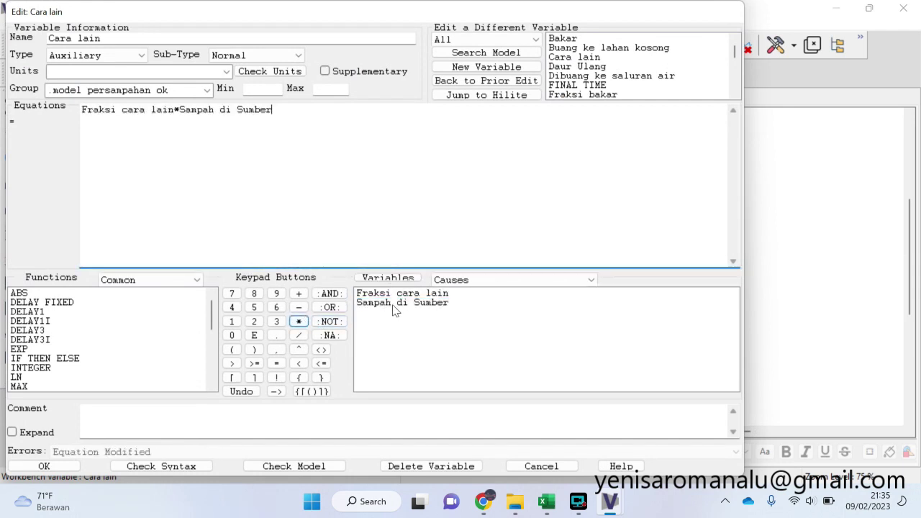
pyautogui.click(43, 466)
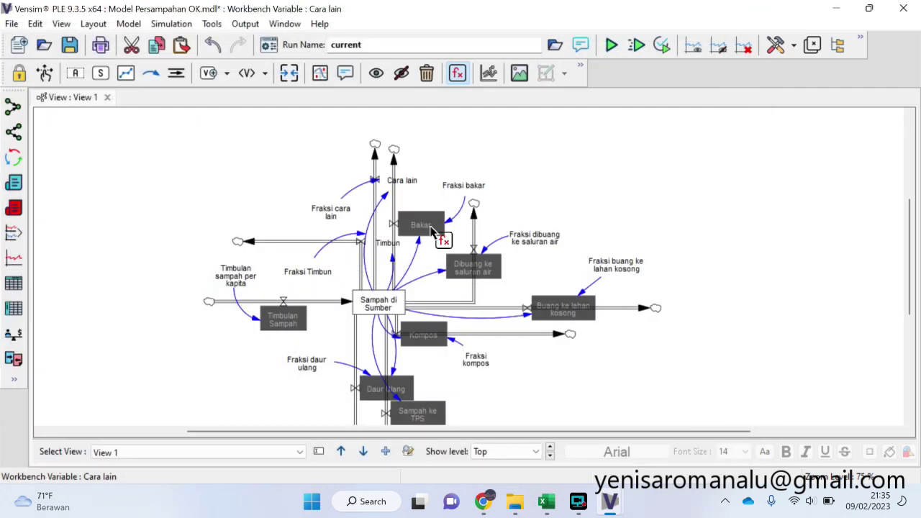
# Set the Bakar flow equation to Fraksi bakar*Sampah di Sumber
pyautogui.click(432, 229)
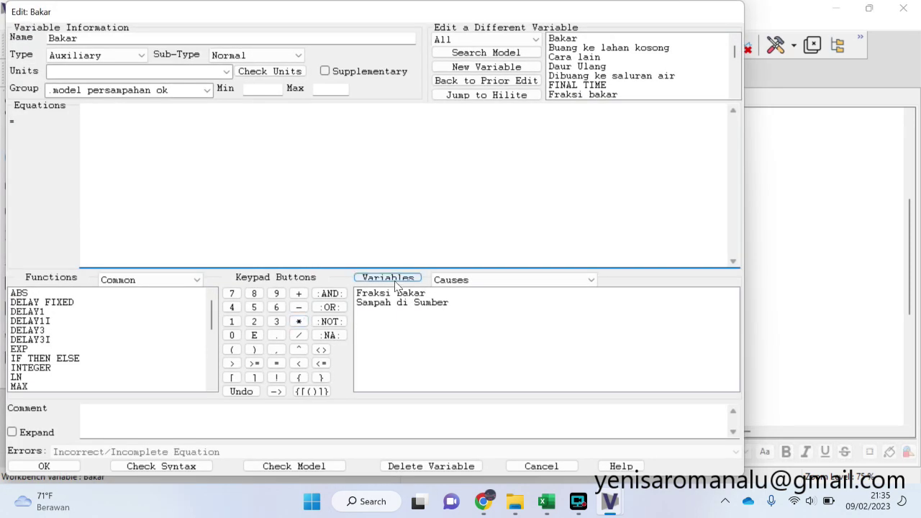
pyautogui.doubleClick(400, 295)
pyautogui.click(299, 322)
pyautogui.doubleClick(402, 302)
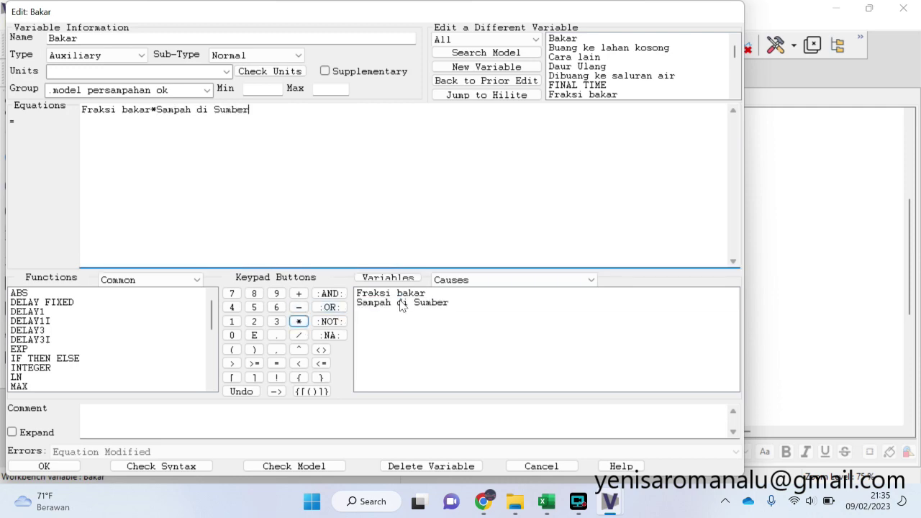
pyautogui.click(47, 467)
# Define the Dibuang ke saluran air flow as Fraksi dibuang ke saluran air*Sampah di Sumber
pyautogui.click(472, 272)
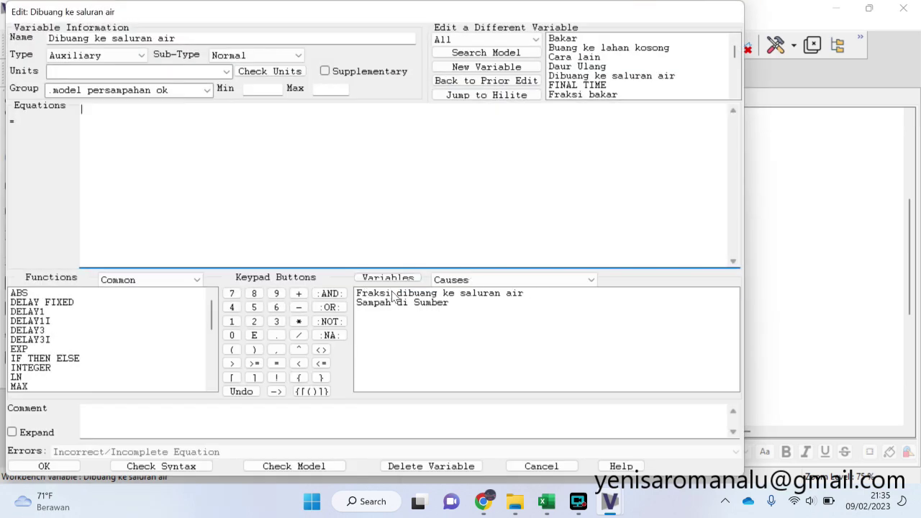
pyautogui.doubleClick(394, 295)
pyautogui.click(299, 322)
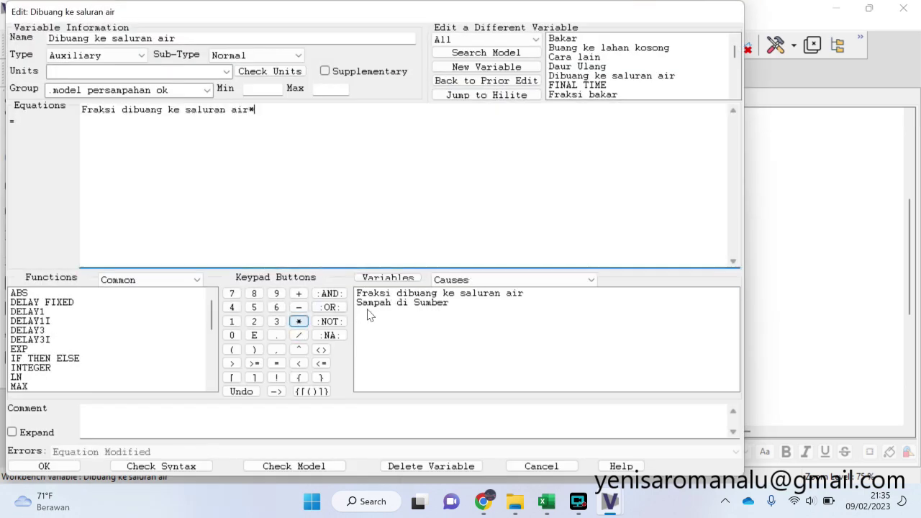
pyautogui.doubleClick(394, 303)
pyautogui.click(47, 468)
# Set the Buang ke lahan kosong flow equation to Fraksi buang ke lahan kosong*Sampah di Sumber
pyautogui.click(560, 312)
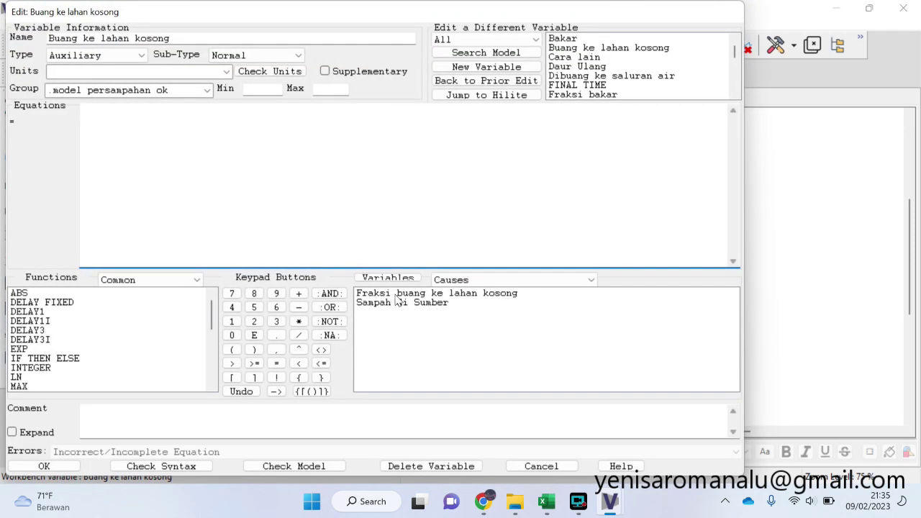
pyautogui.doubleClick(398, 294)
pyautogui.click(299, 321)
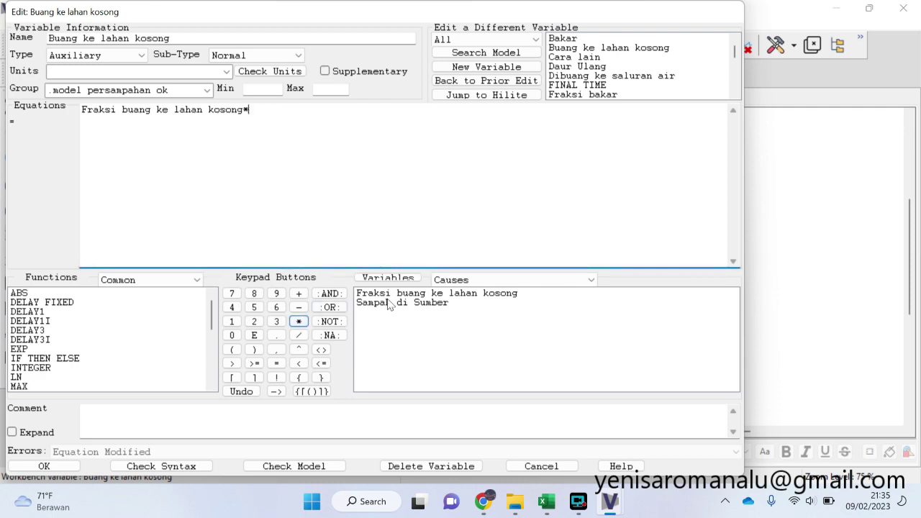
pyautogui.doubleClick(395, 303)
pyautogui.click(64, 469)
# Define the Kompos flow as Fraksi kompos*Sampah di Sumber
pyautogui.click(423, 337)
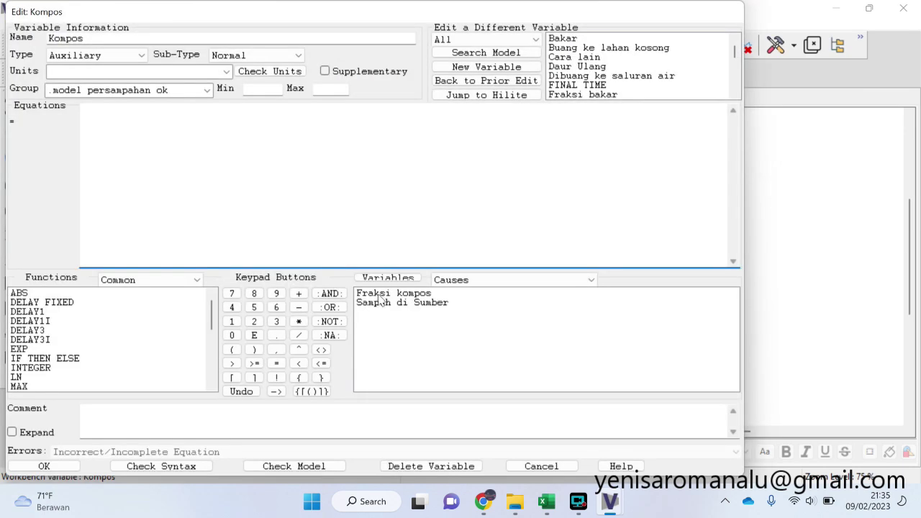
pyautogui.doubleClick(381, 294)
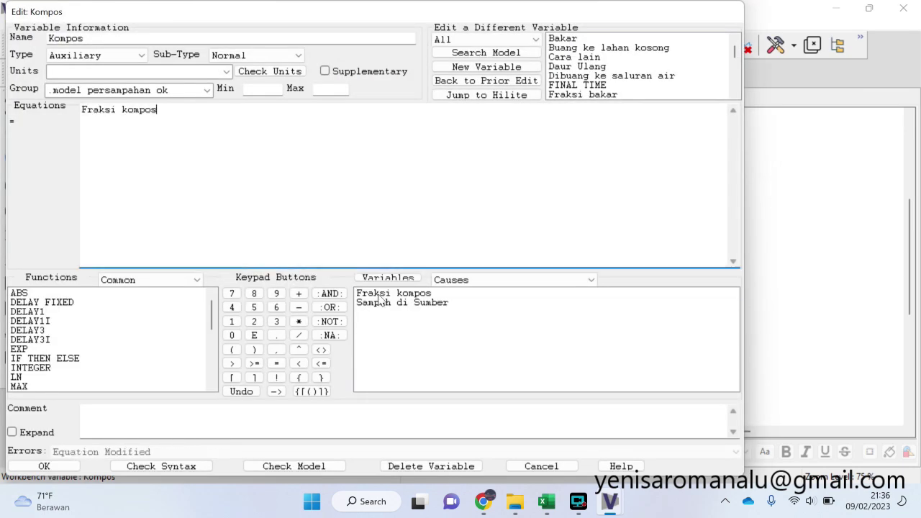
pyautogui.click(299, 321)
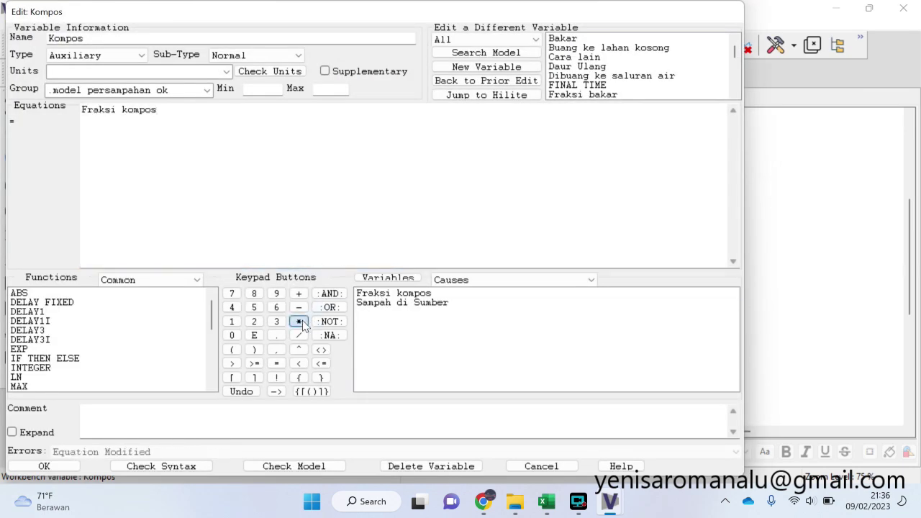
pyautogui.doubleClick(391, 303)
pyautogui.click(43, 466)
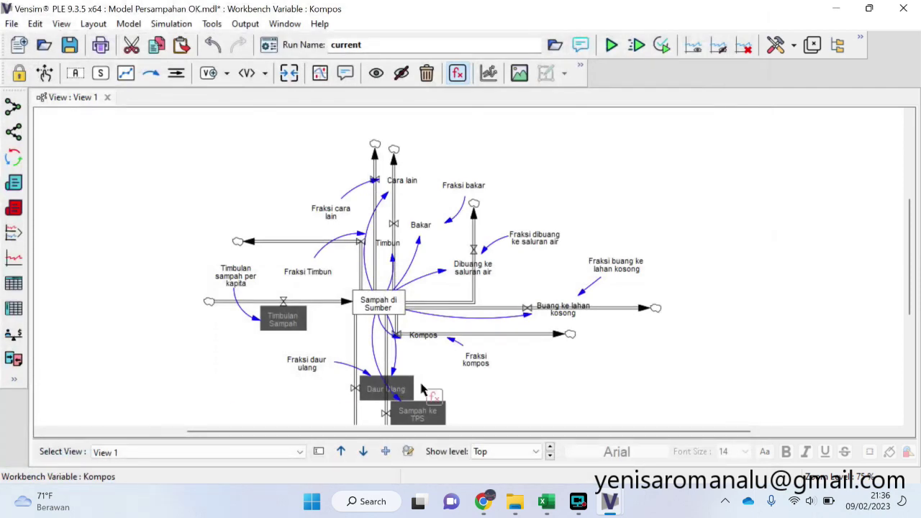
# Leave the Timbulan Sampah equation empty and set the Daur Ulang flow equation to Fraksi daur ulang*Sampah di Sumber
pyautogui.click(284, 324)
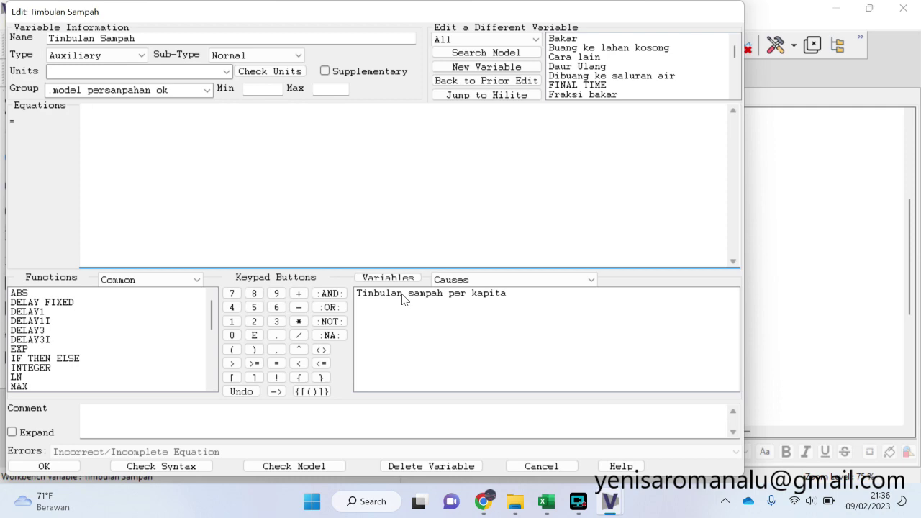
pyautogui.click(541, 466)
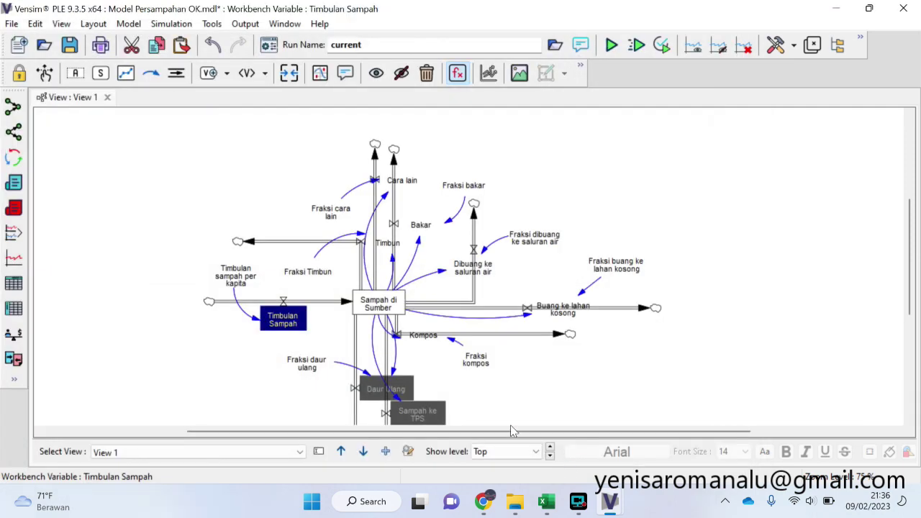
pyautogui.click(402, 391)
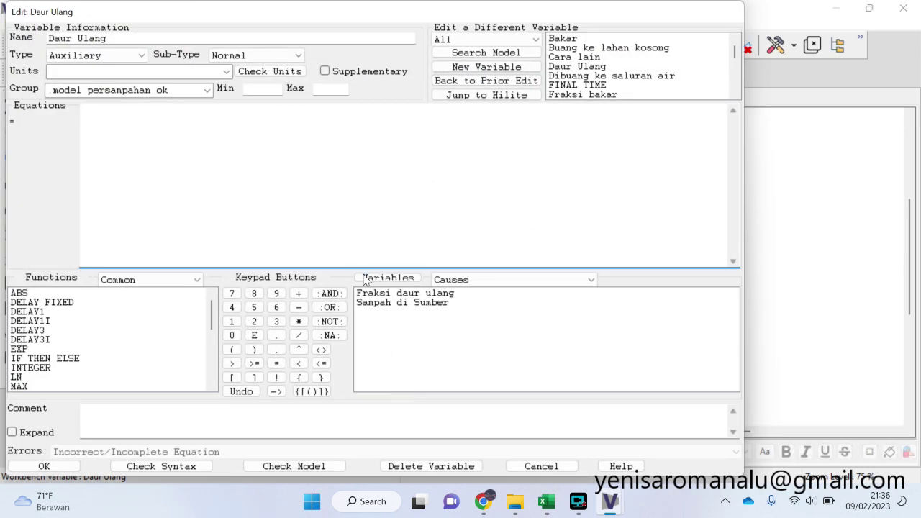
pyautogui.click(401, 294)
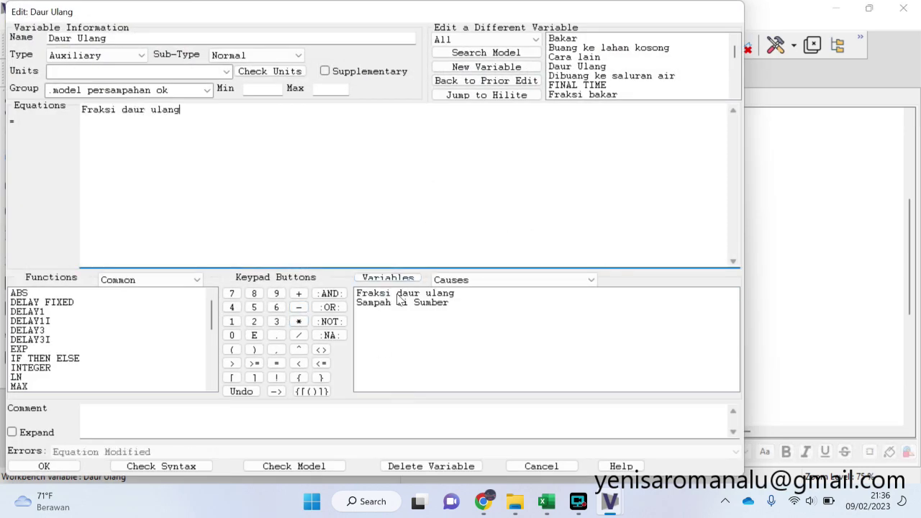
pyautogui.click(300, 322)
pyautogui.click(391, 305)
pyautogui.click(58, 469)
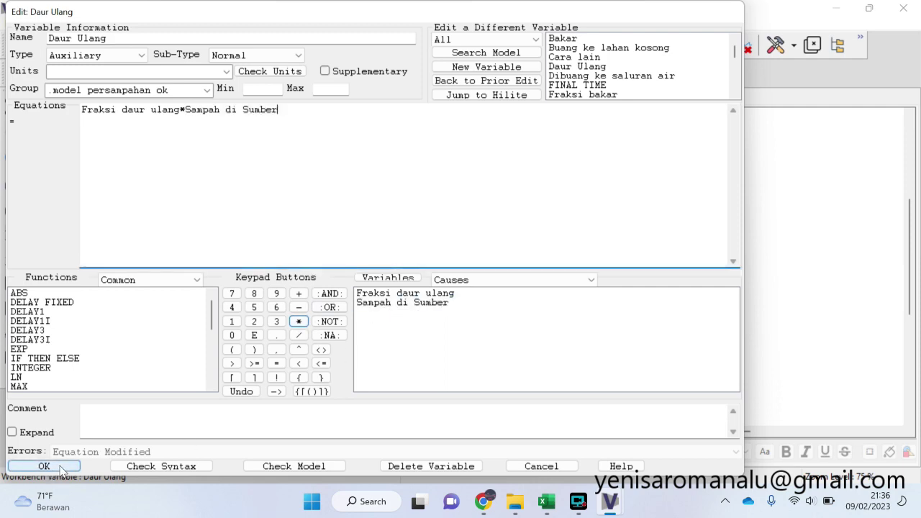
# Define the Sampah ke TPS flow as Fraksi sampah ke TPS*Sampah di Sumber
pyautogui.click(420, 416)
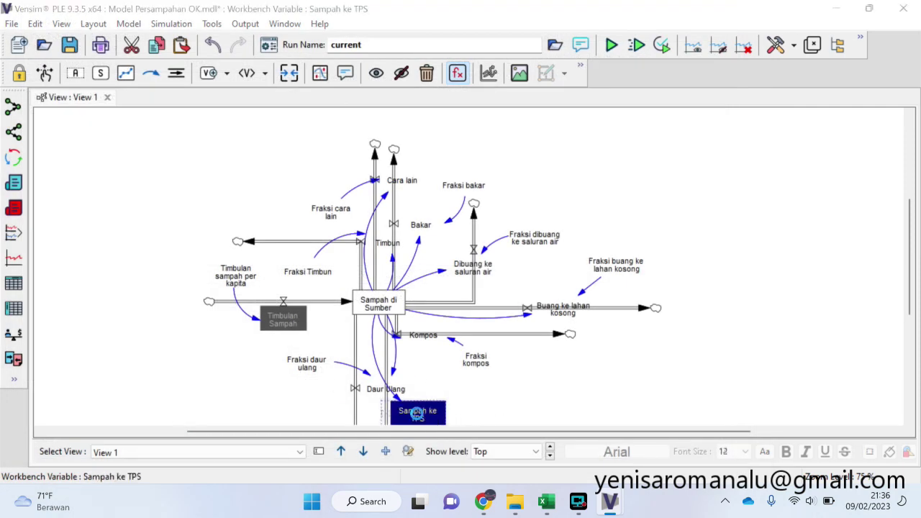
pyautogui.click(397, 294)
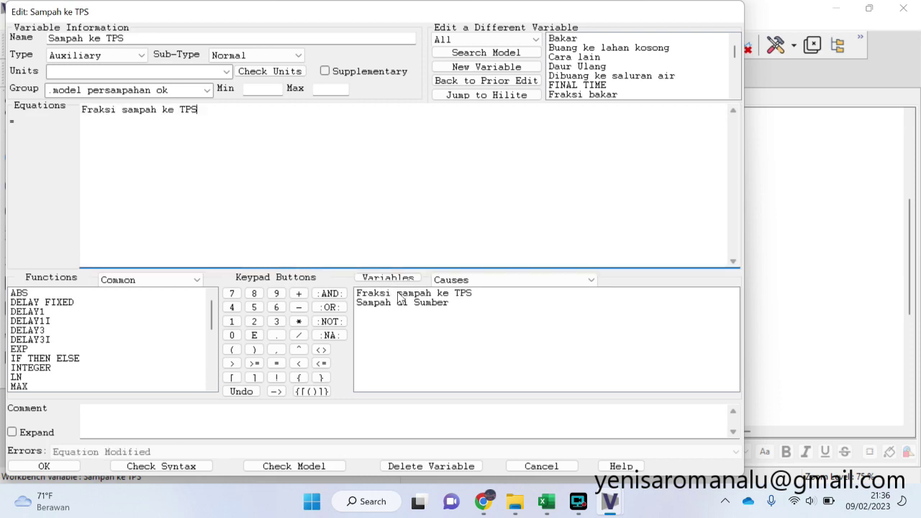
pyautogui.click(299, 321)
pyautogui.click(382, 304)
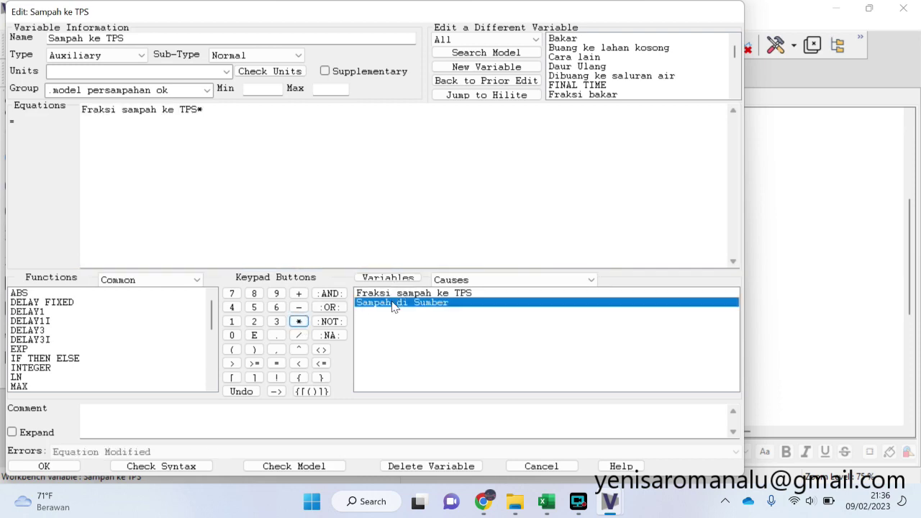
pyautogui.click(72, 466)
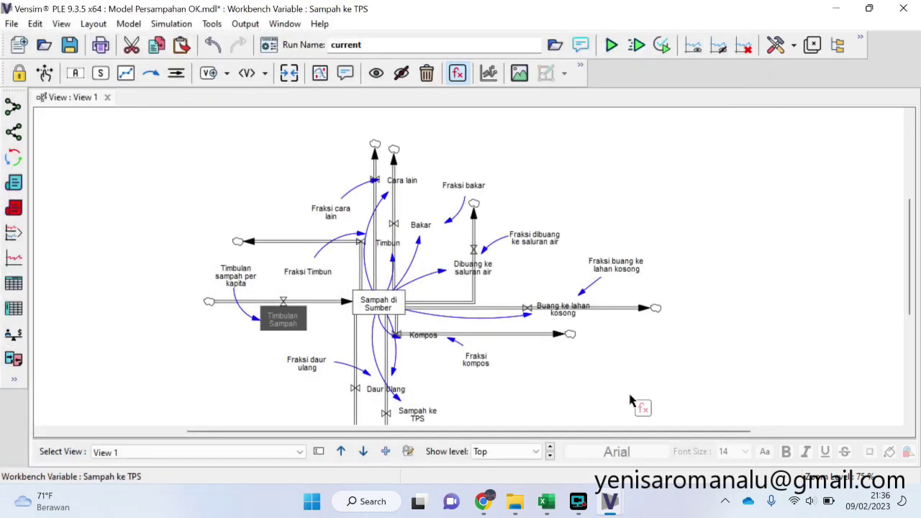
# Leave equation editing and review the whole diagram, from the Timbulan Sampah inflow to the outflows of Sampah di Sumber
pyautogui.click(907, 383)
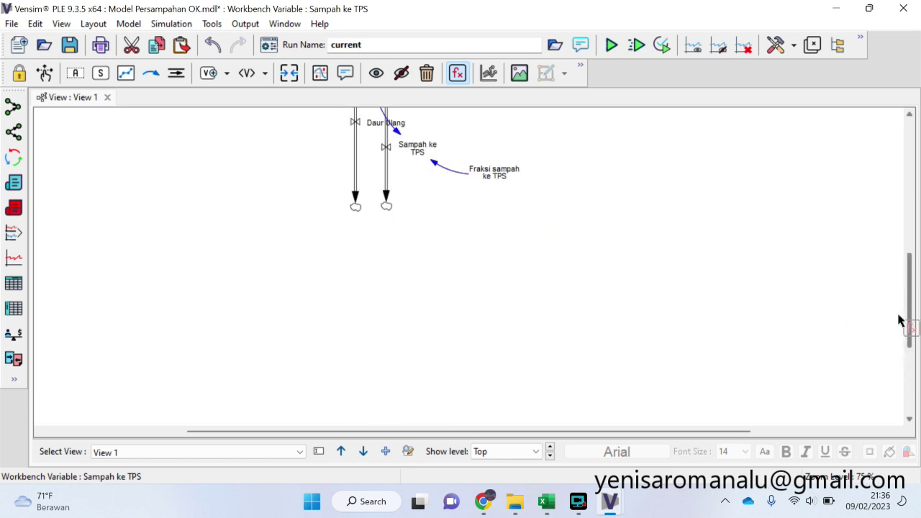
pyautogui.moveTo(912, 328); pyautogui.dragTo(911, 278)
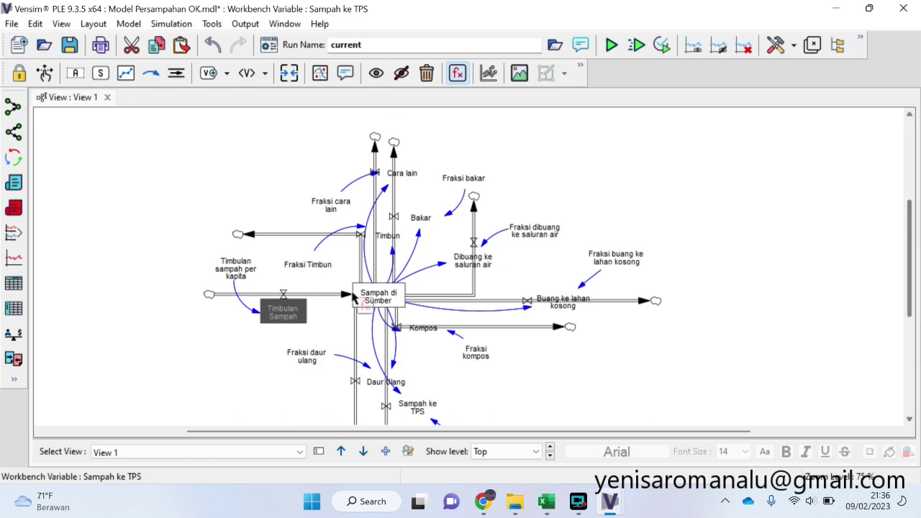
pyautogui.scroll(-1, 428, 378)
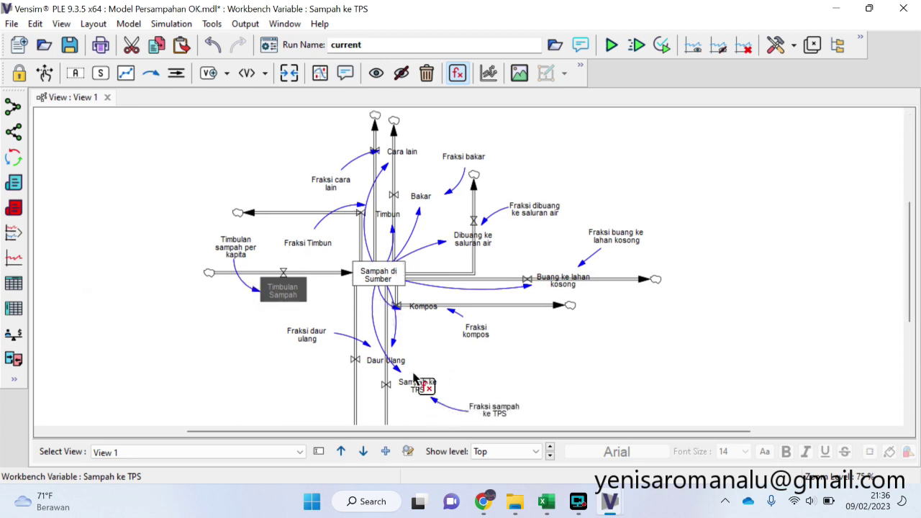
pyautogui.click(46, 75)
pyautogui.scroll(-1, 542, 305)
pyautogui.scroll(-1, 543, 305)
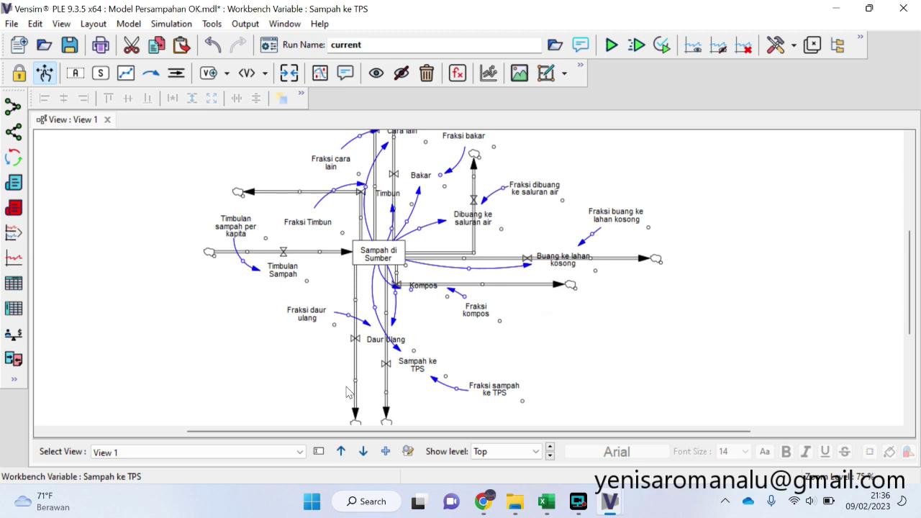
pyautogui.scroll(-2, 456, 291)
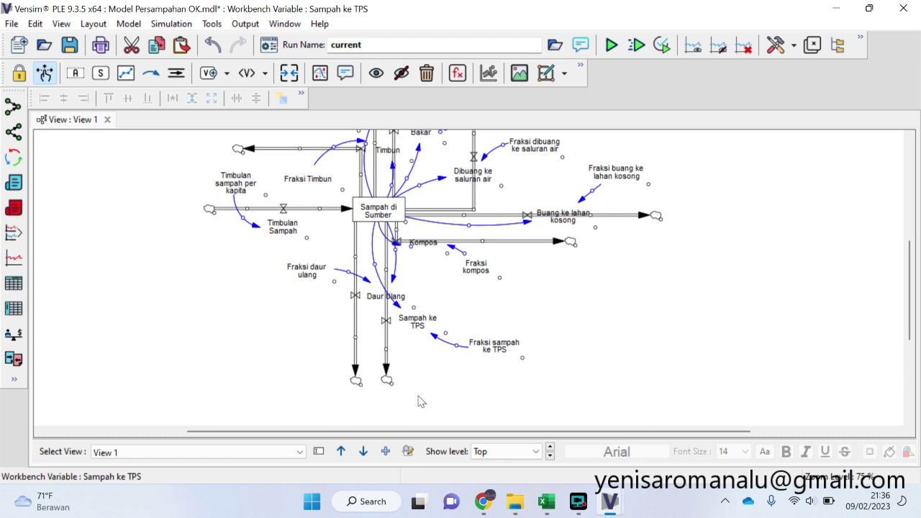
pyautogui.scroll(2, 420, 401)
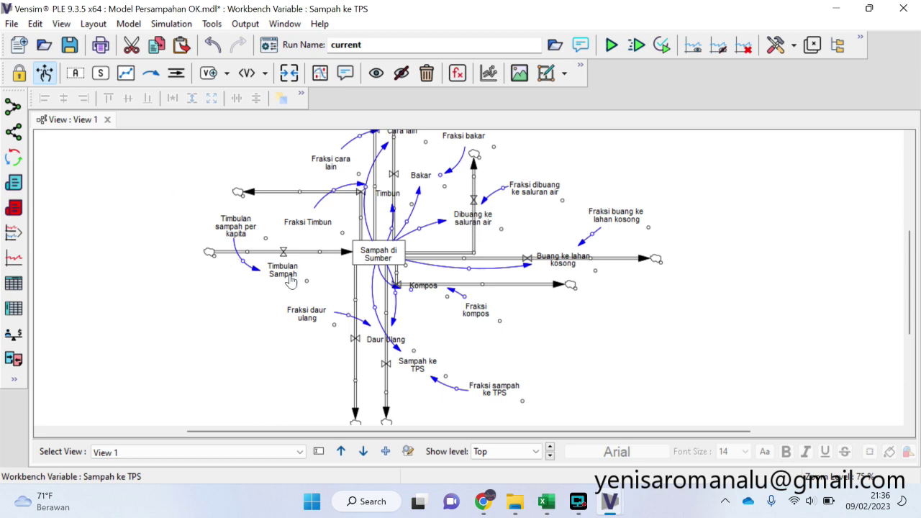
pyautogui.scroll(2, 430, 324)
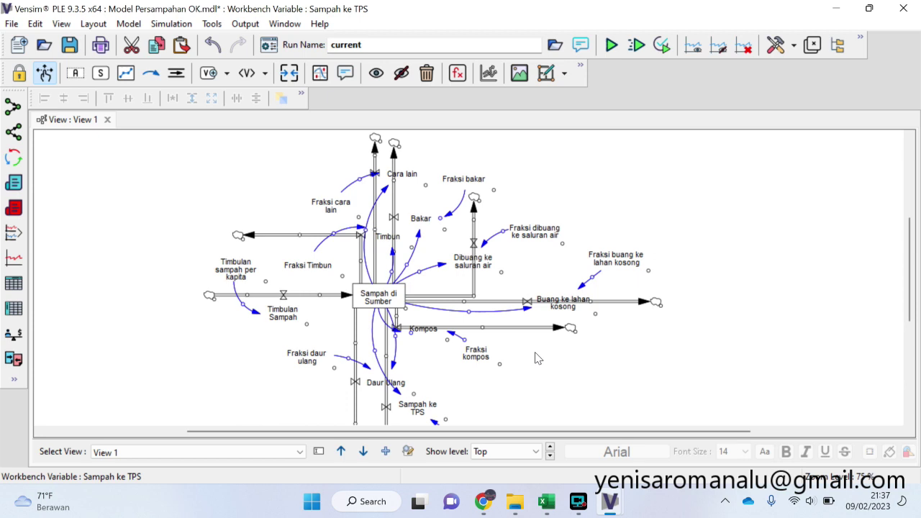
pyautogui.scroll(-3, 536, 358)
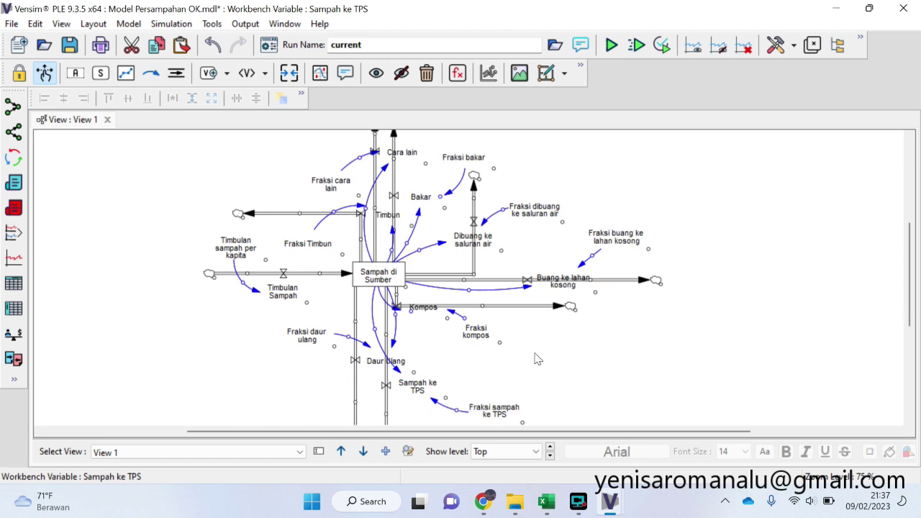
pyautogui.scroll(2, 530, 301)
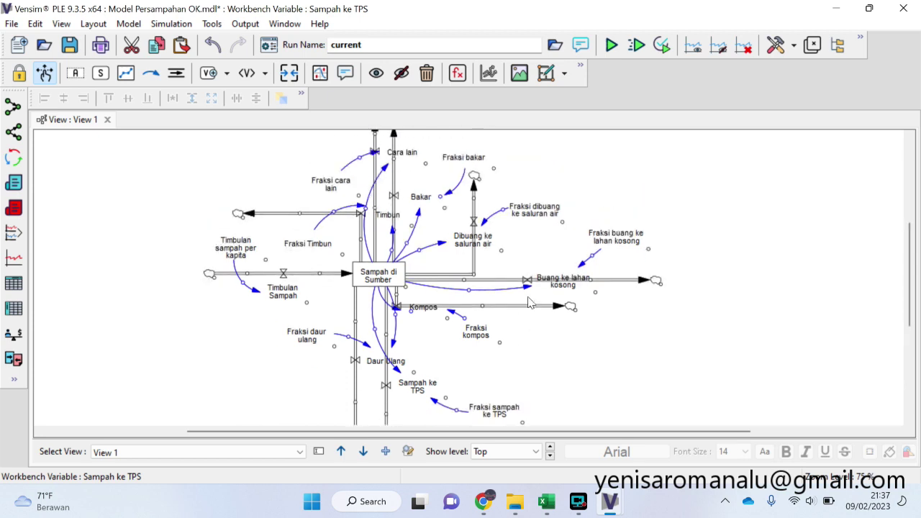